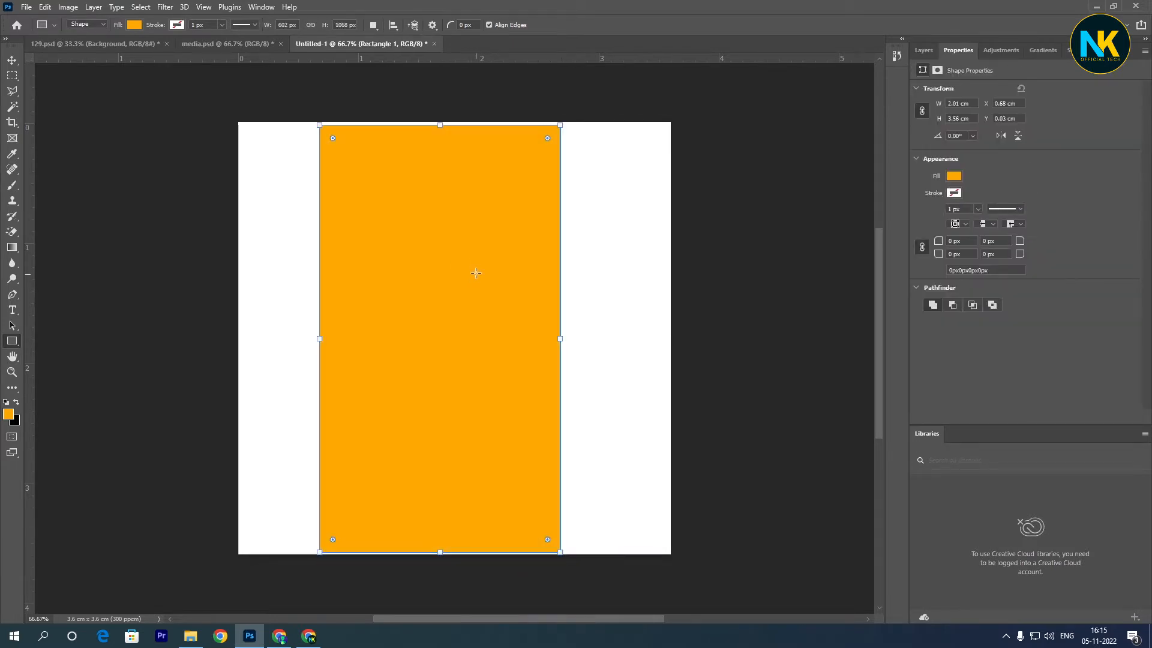
- Rotate the orange rectangle to about -34.62°, narrow it to about 1.68 cm, and shift it toward the canvas's lower-right corner
left_click_drag(550, 112, 402, 90)
left_click_drag(340, 410, 374, 385)
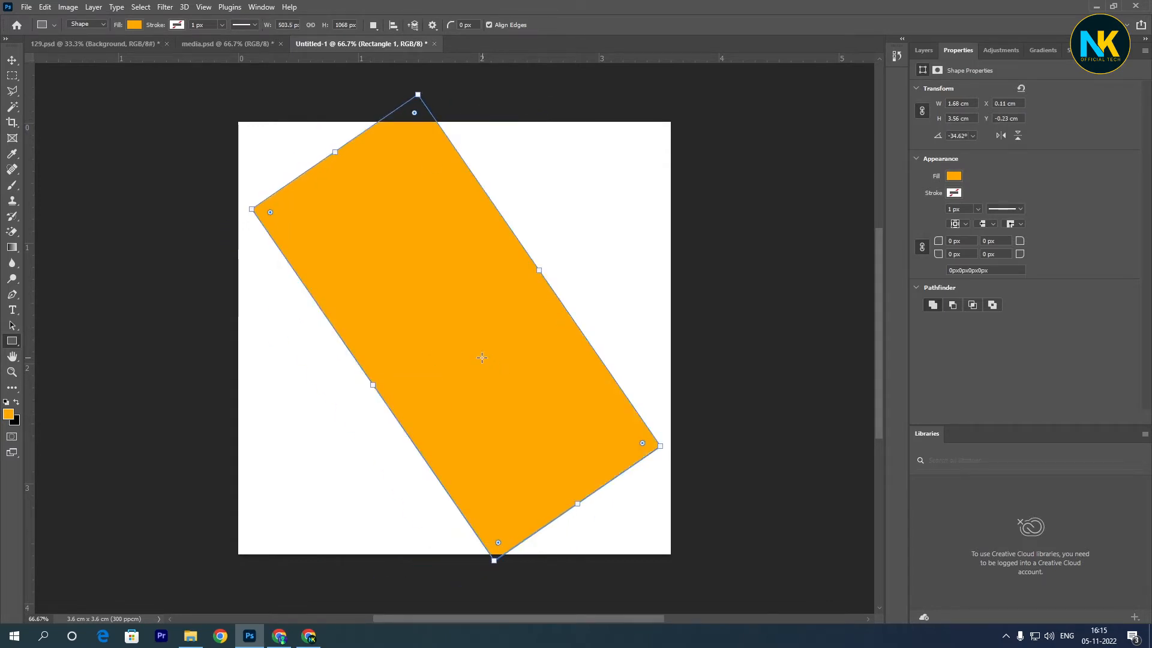
mouse_move(481, 358)
left_mouse_down()
mouse_move(609, 398)
mouse_move(544, 362)
mouse_move(632, 414)
left_mouse_up()
key("ctrl+z")
key("v")
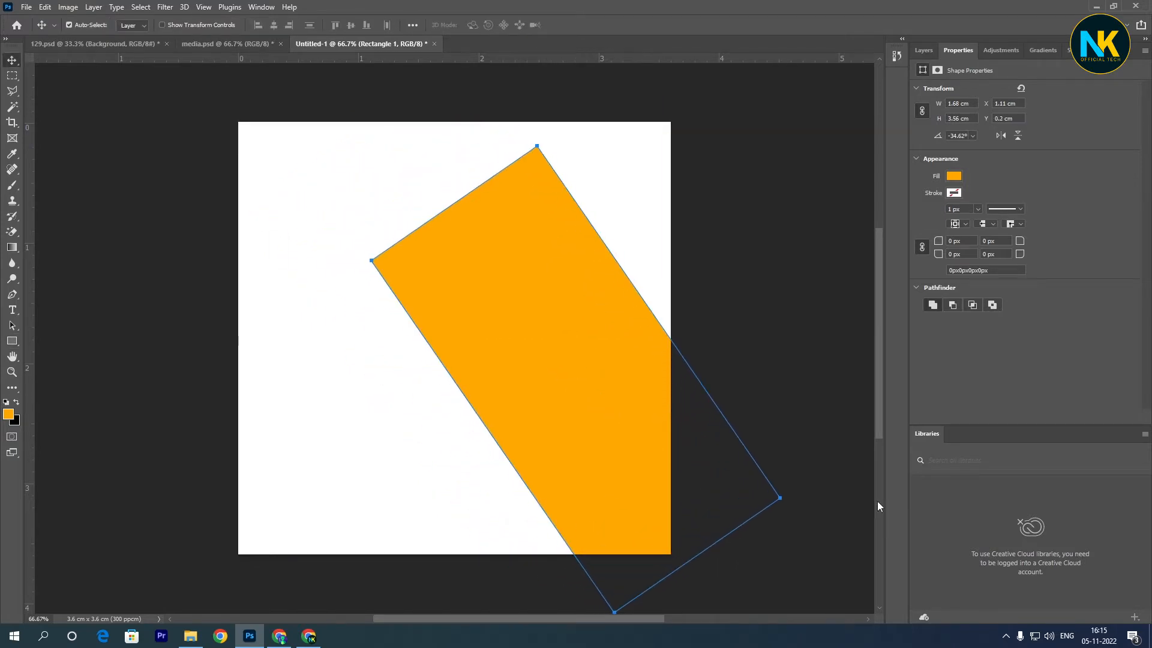
- Rotate the orange rectangle clockwise by about 16.95° and move it slightly up along the canvas's right edge
left_click(781, 500)
left_click(575, 343)
key("ctrl+t")
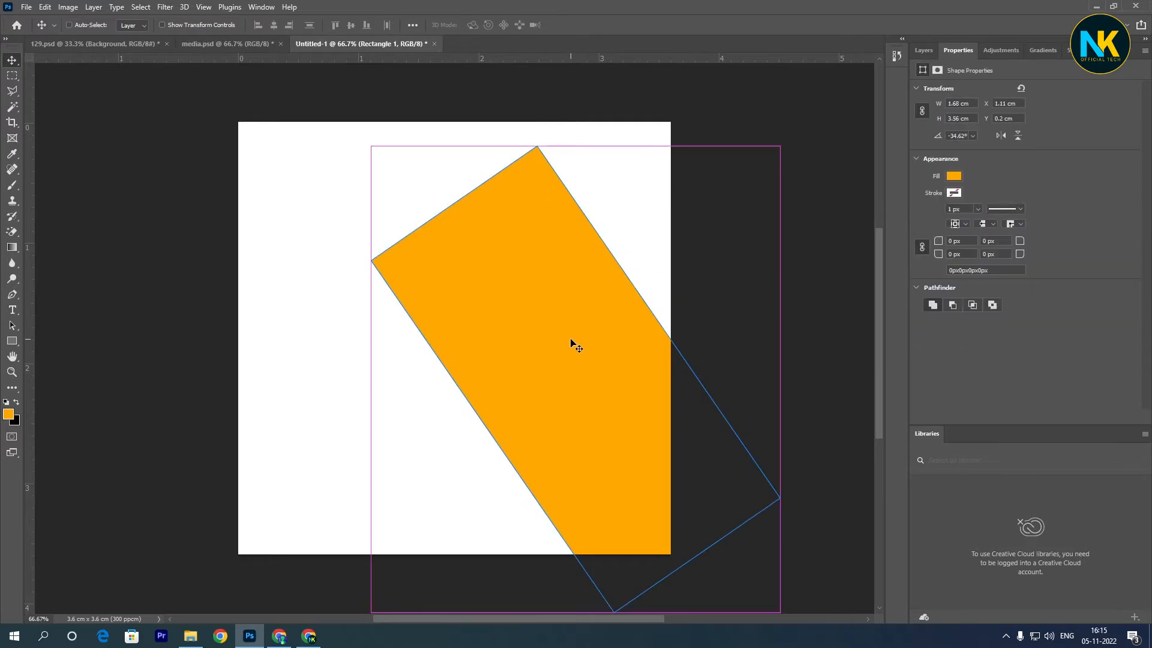
left_click_drag(798, 124, 863, 216)
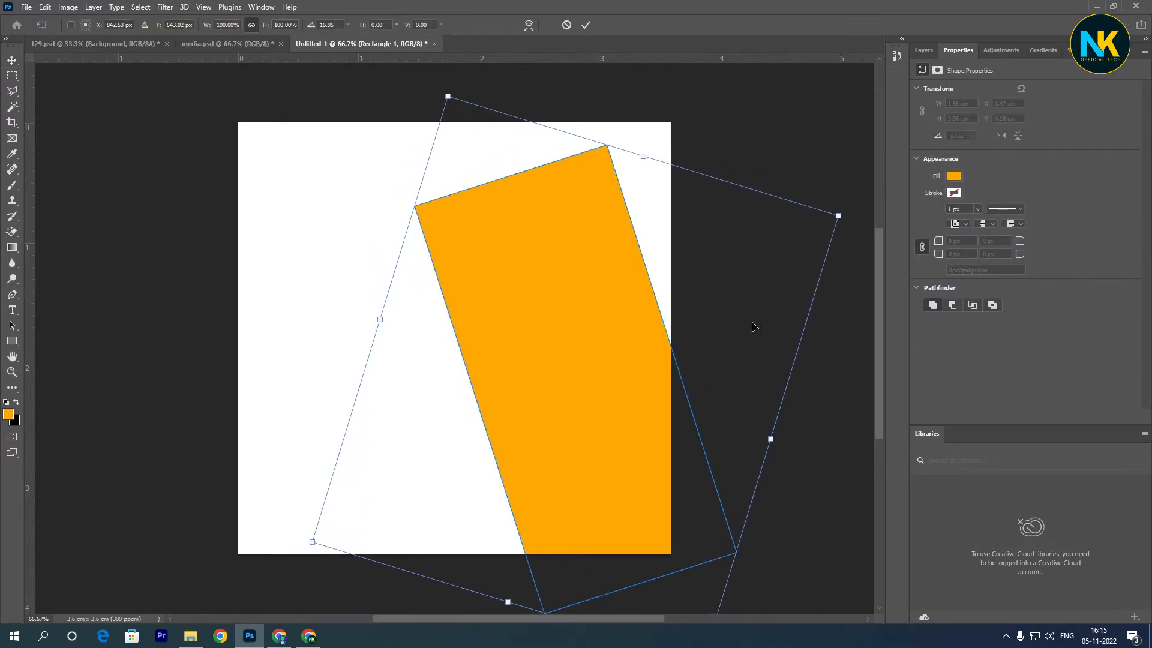
left_click_drag(670, 439, 671, 489)
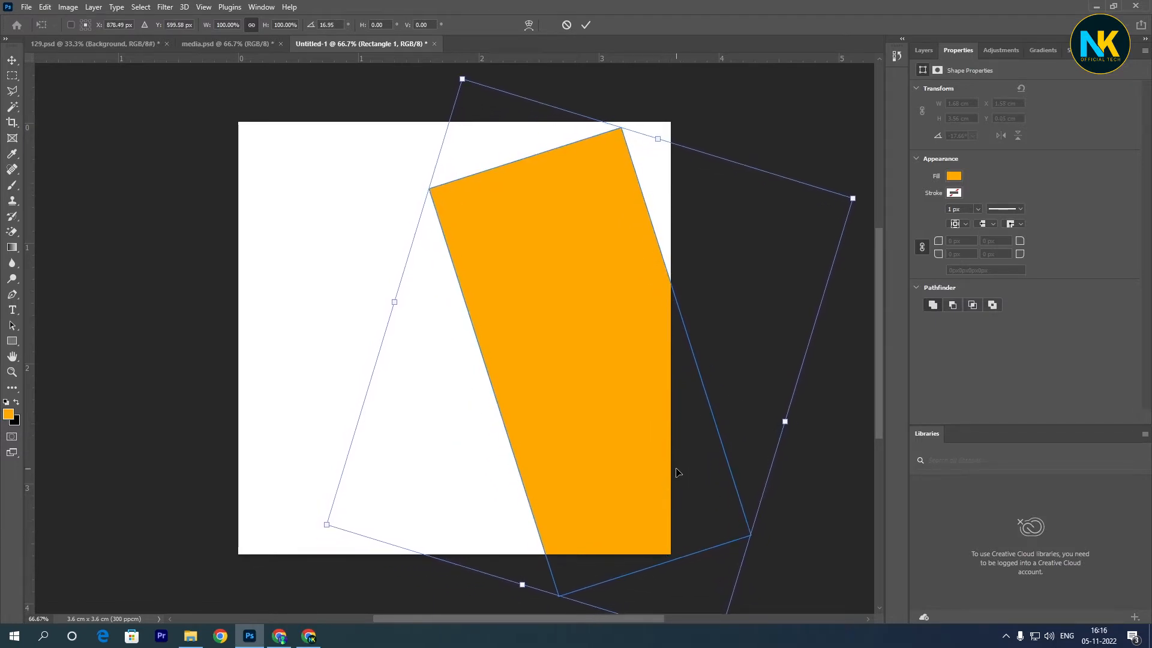
key("Return")
- Rasterize the Rectangle 1 layer and delete its slanted top with a rectangular selection, leaving a horizontal edge
left_click(924, 50)
right_click(988, 125)
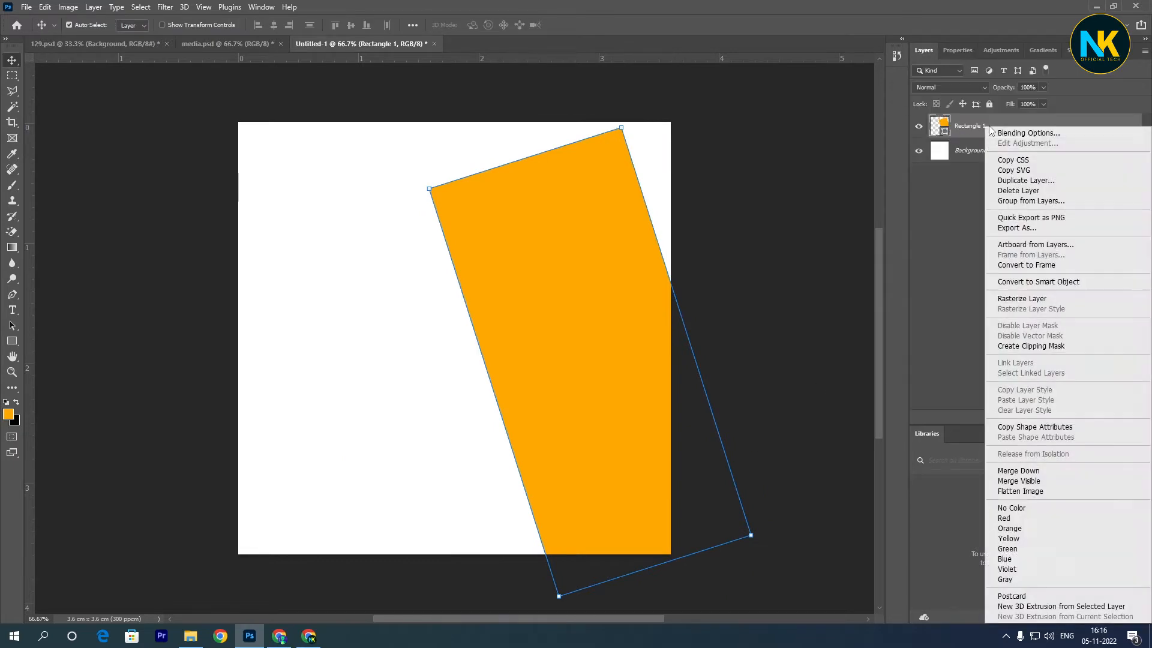
left_click(1014, 303)
key("m")
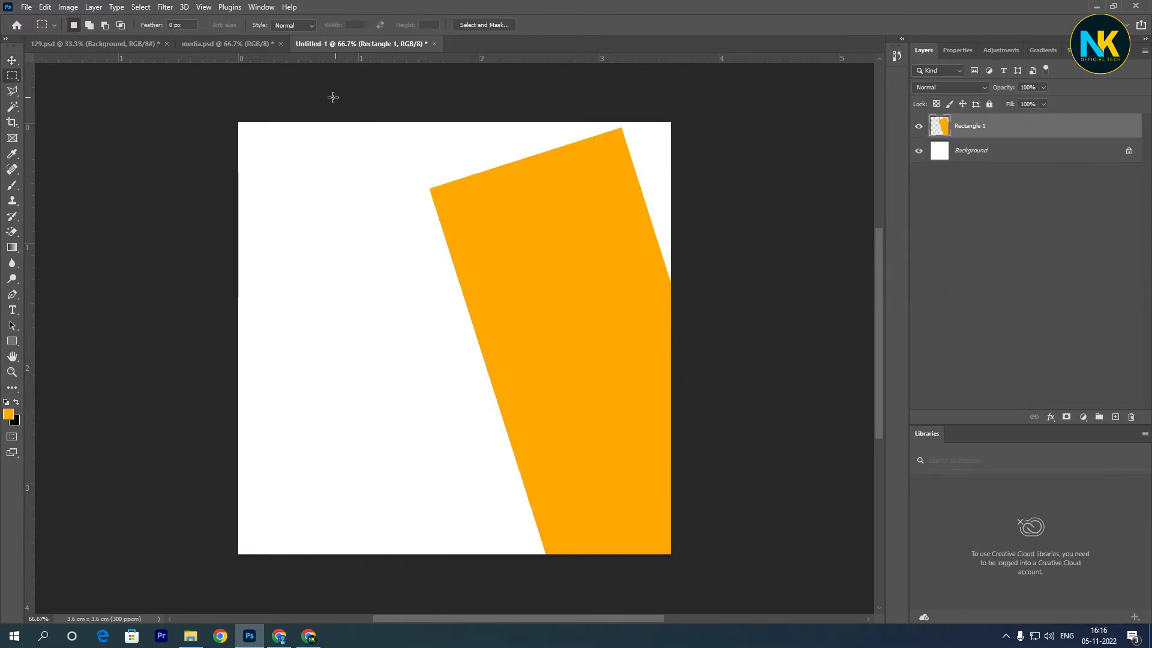
left_click_drag(328, 96, 741, 191)
key("Delete")
key("ctrl+d")
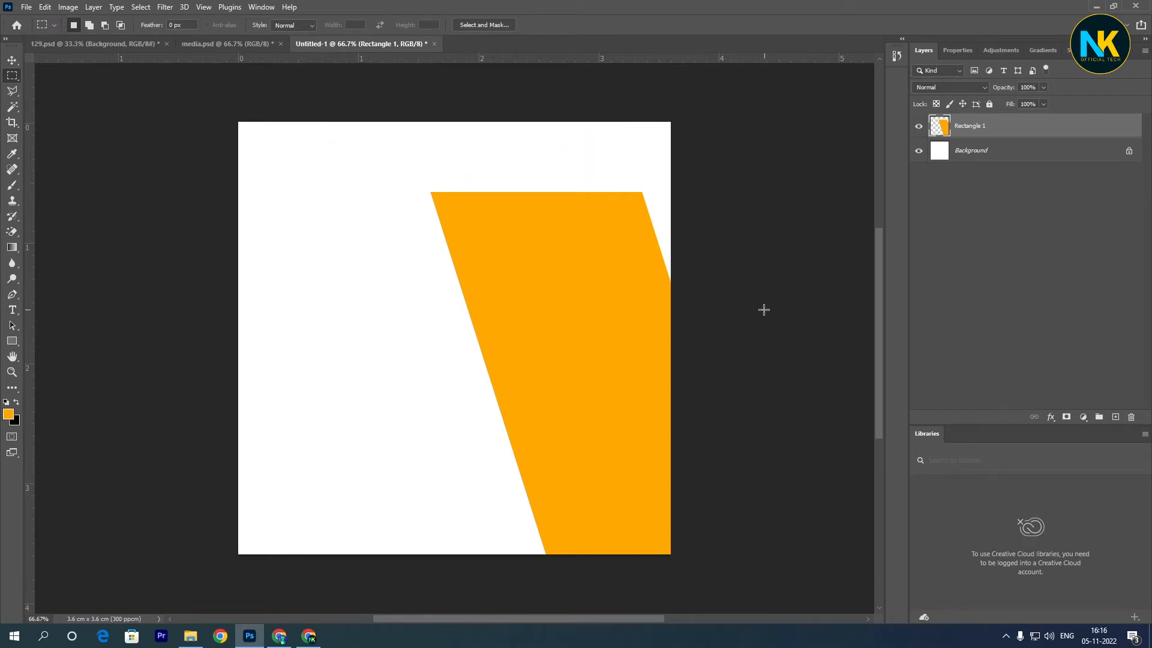
- Apply a gradient overlay to Rectangle 1 running from the darker orange swatch to the lighter orange swatch
double_click(1014, 128)
left_click(473, 324)
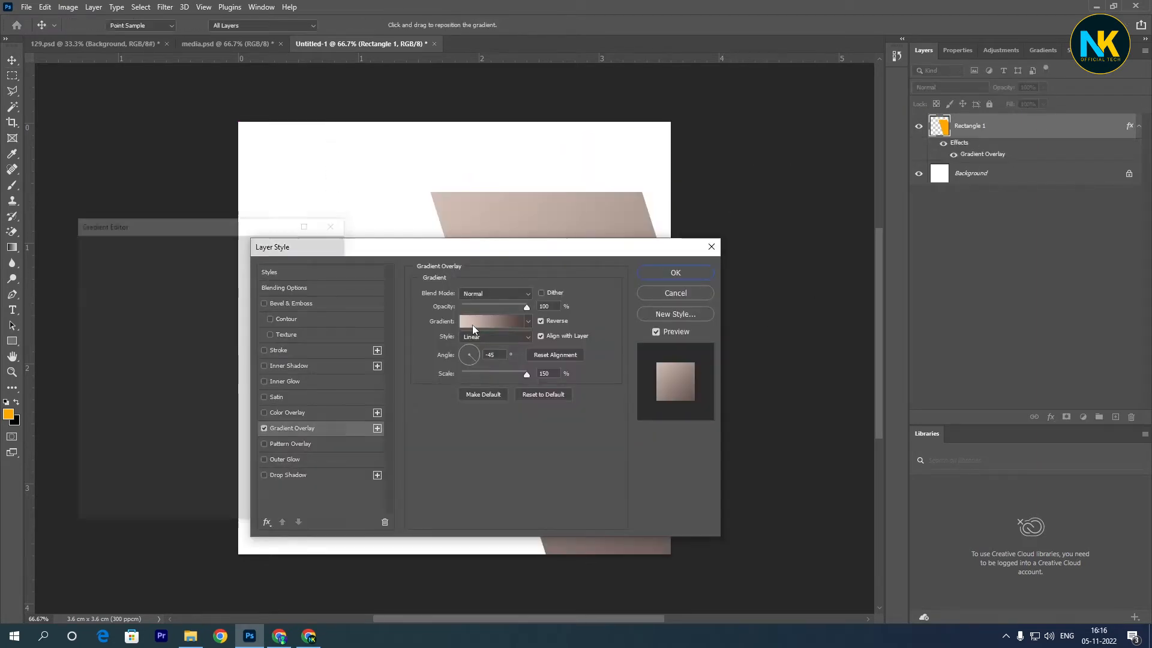
left_click(90, 442)
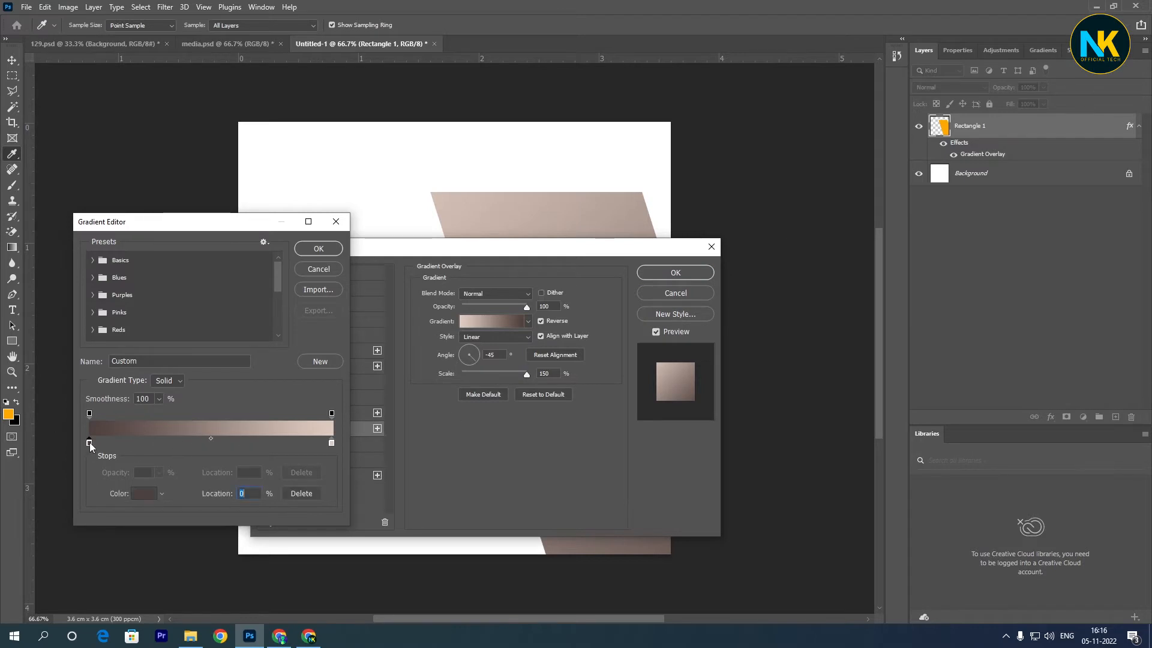
left_click(1081, 50)
left_click(1055, 265)
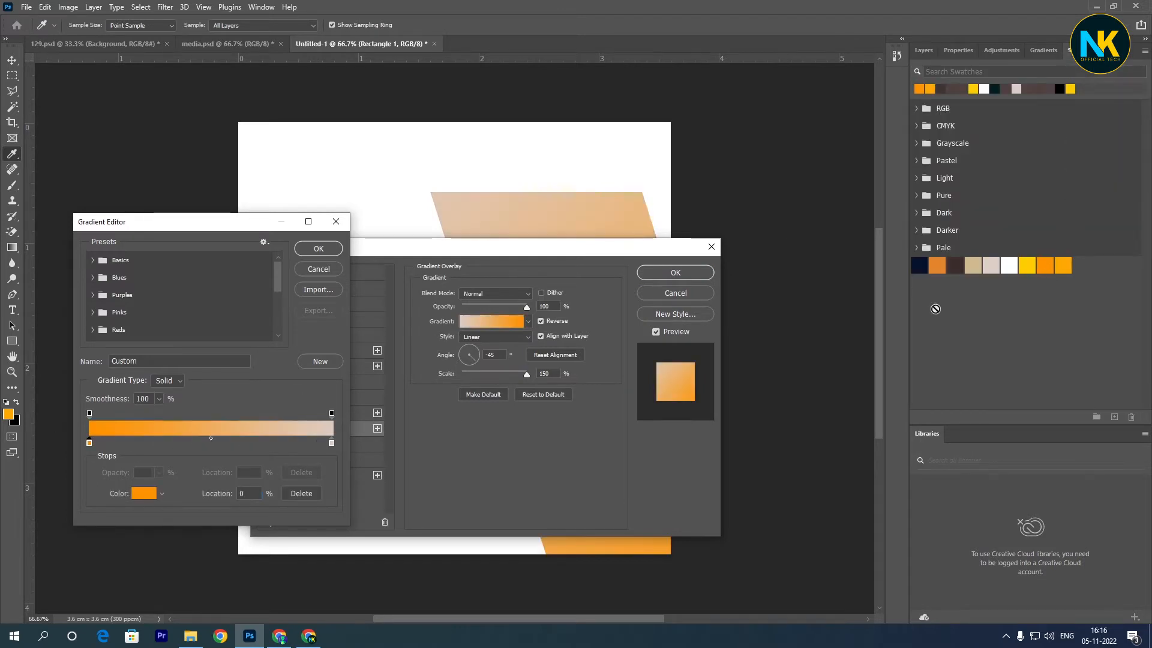
left_click(331, 442)
left_click(1064, 264)
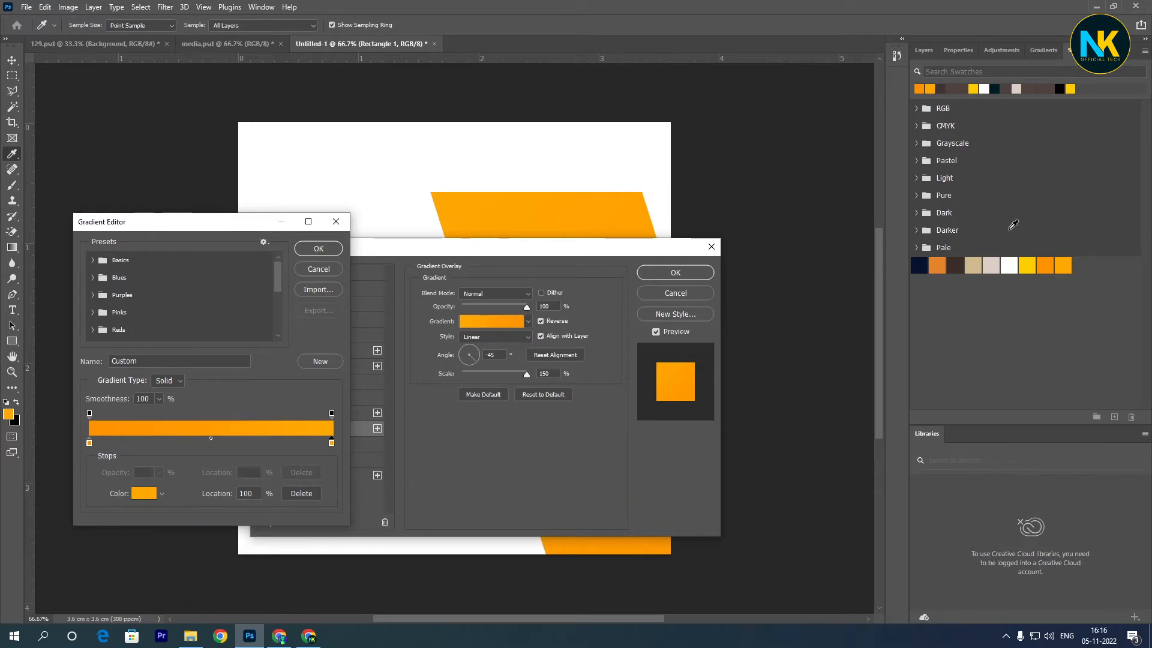
left_click(299, 253)
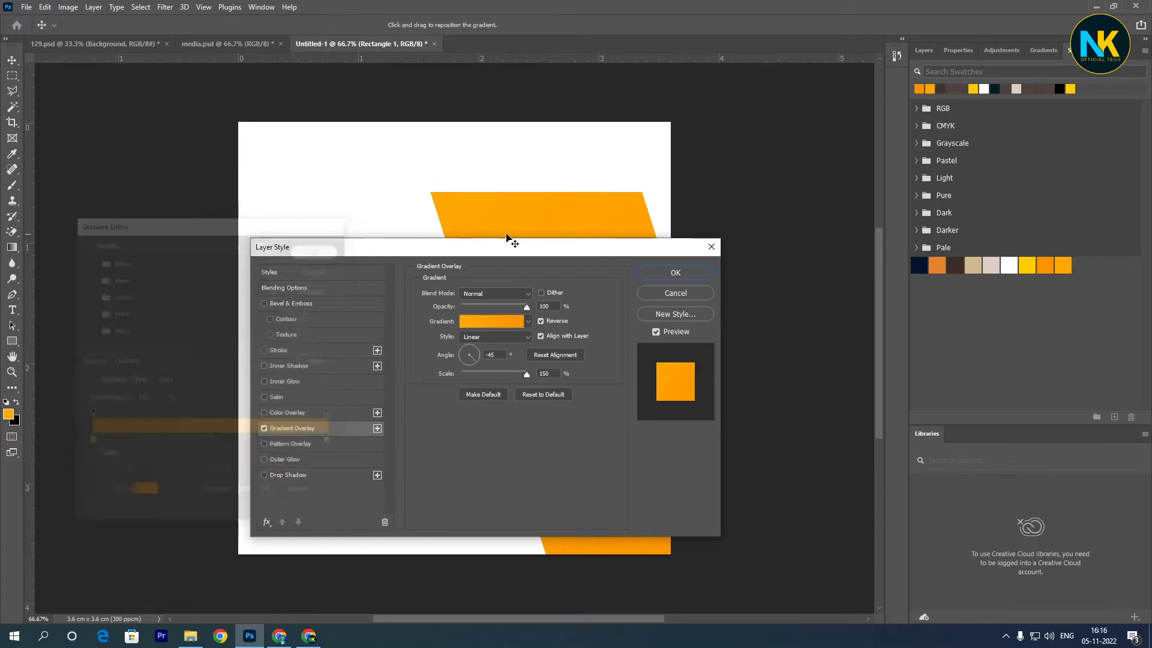
left_click(675, 272)
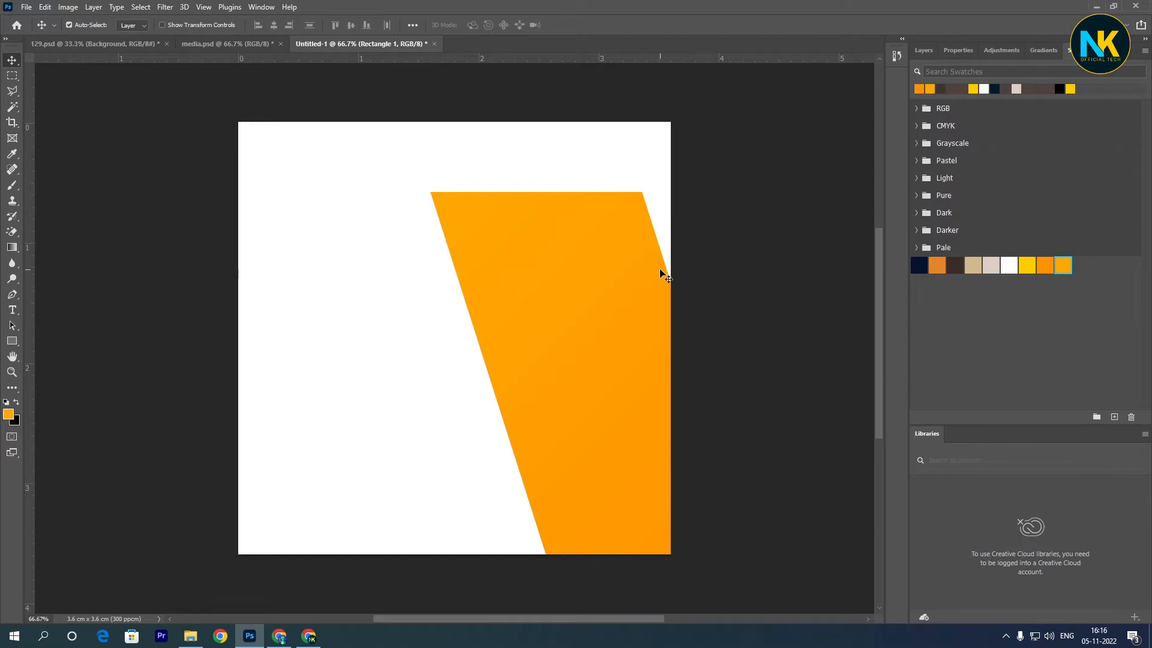
- Review the Gradient Overlay settings in Rectangle 1's layer style
left_click(923, 51)
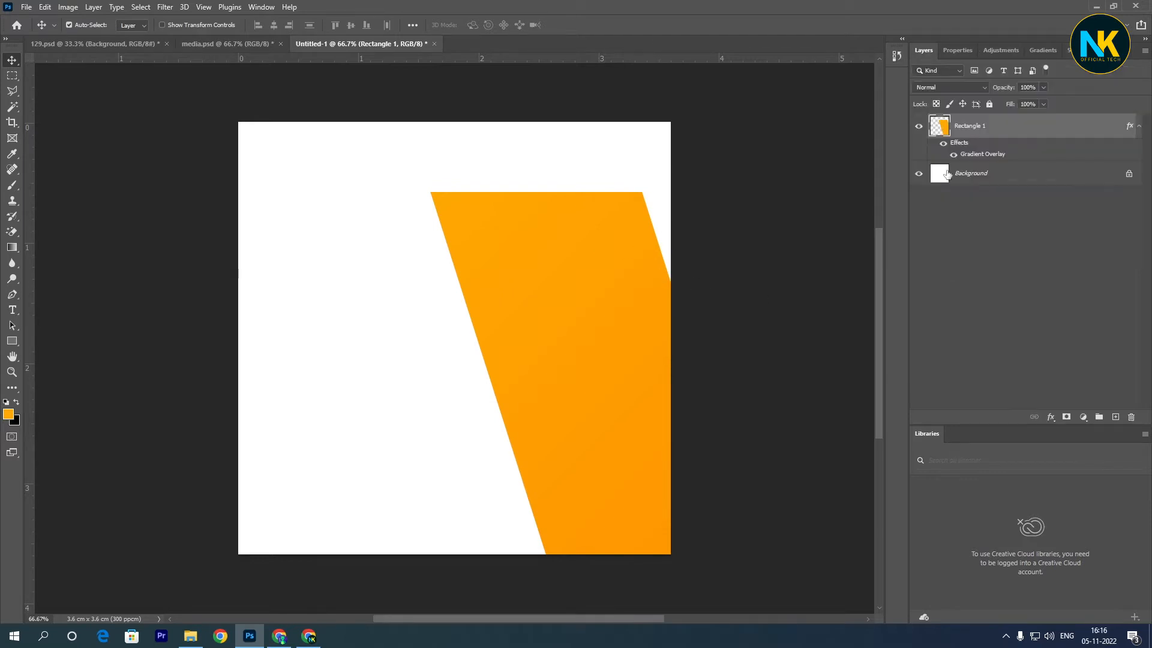
double_click(1110, 139)
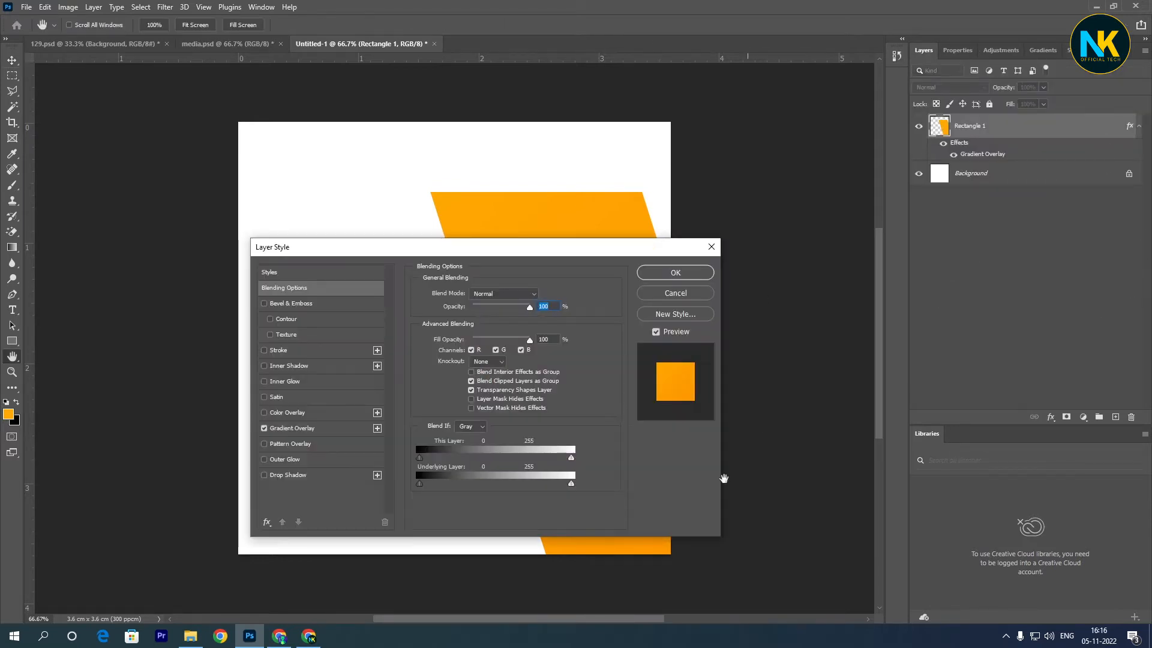
left_click(384, 426)
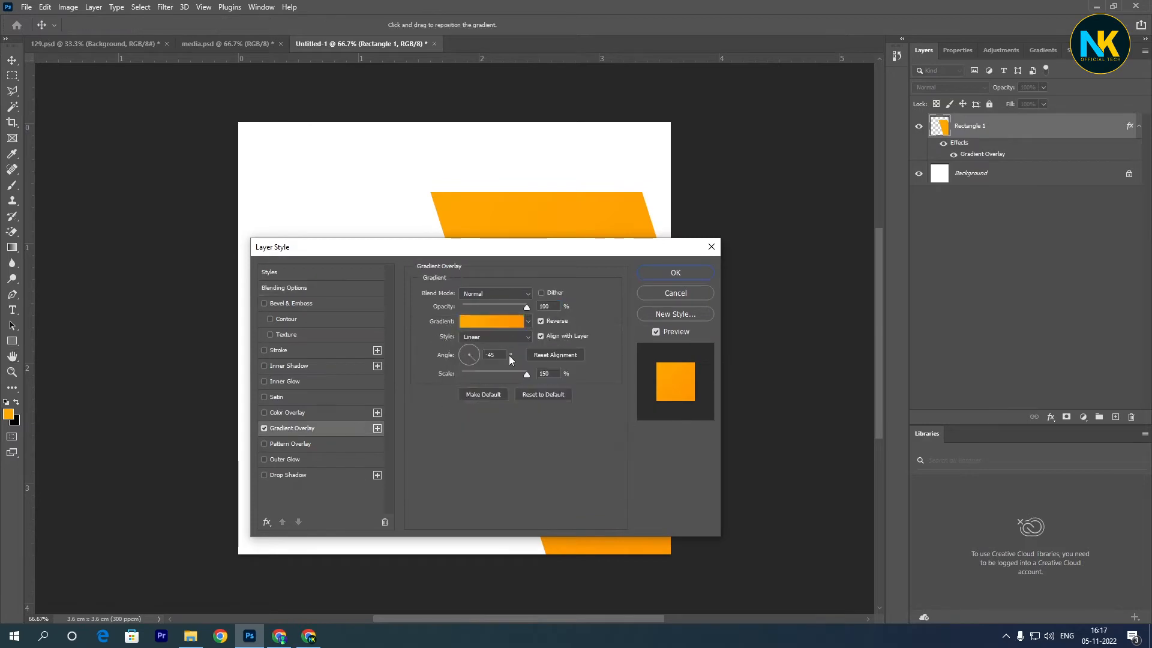
left_click(651, 273)
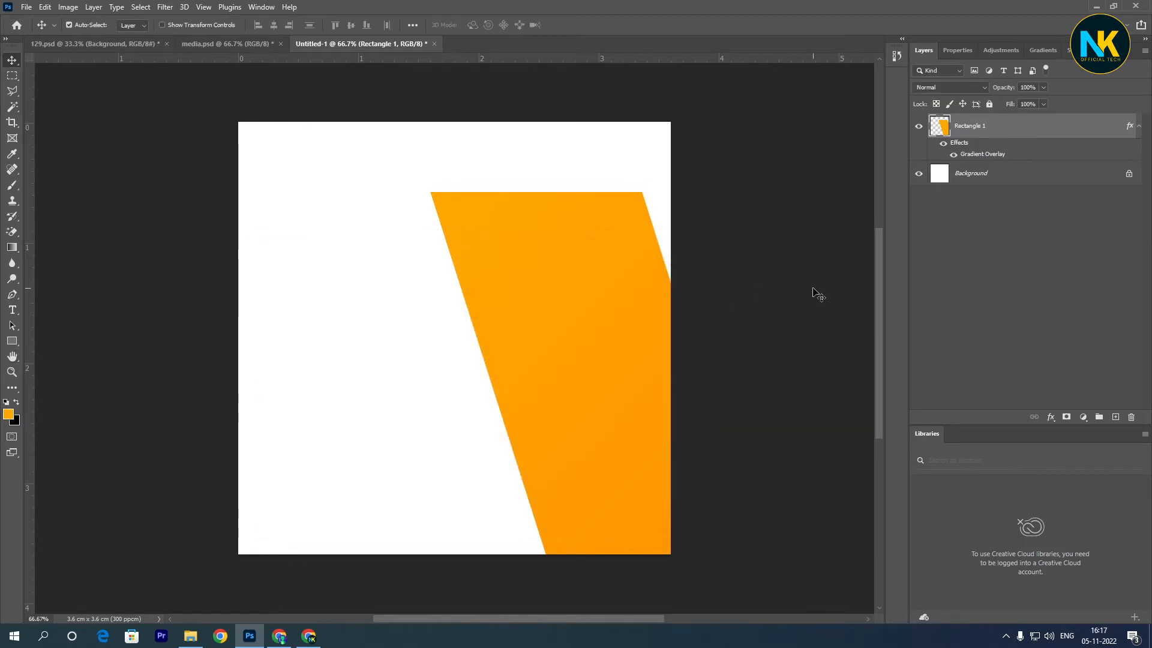
- Place two copies of the orange shape at the canvas's lower-left corner, the second offset down and to the right
left_click_drag(549, 357, 185, 489, "alt")
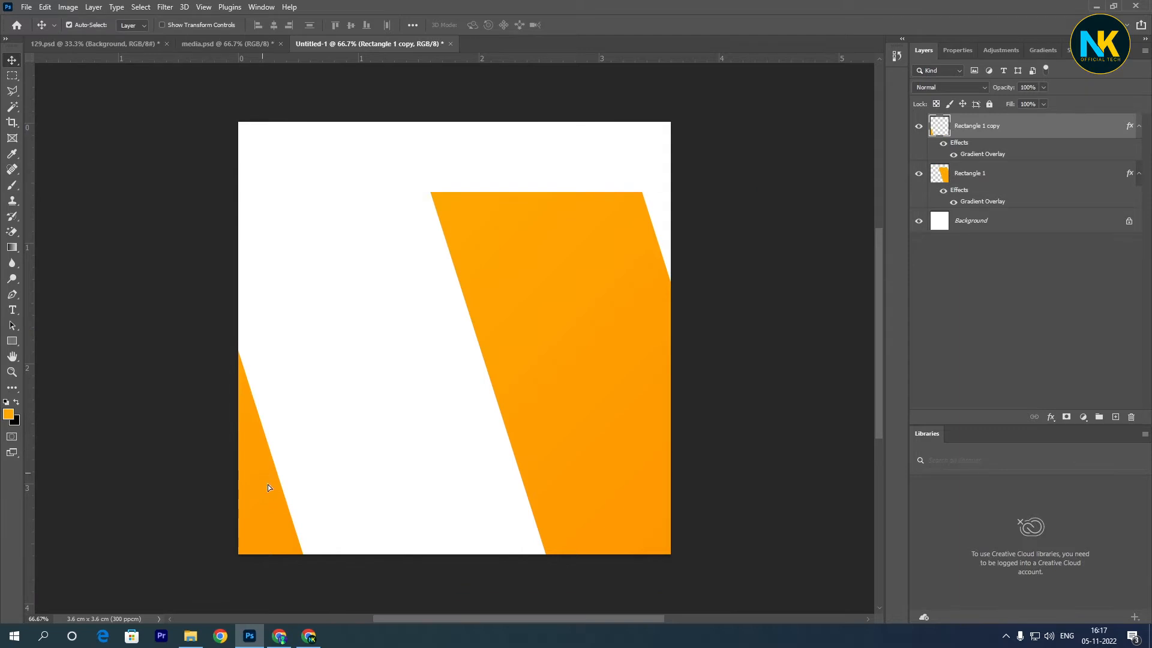
left_click_drag(268, 484, 341, 537)
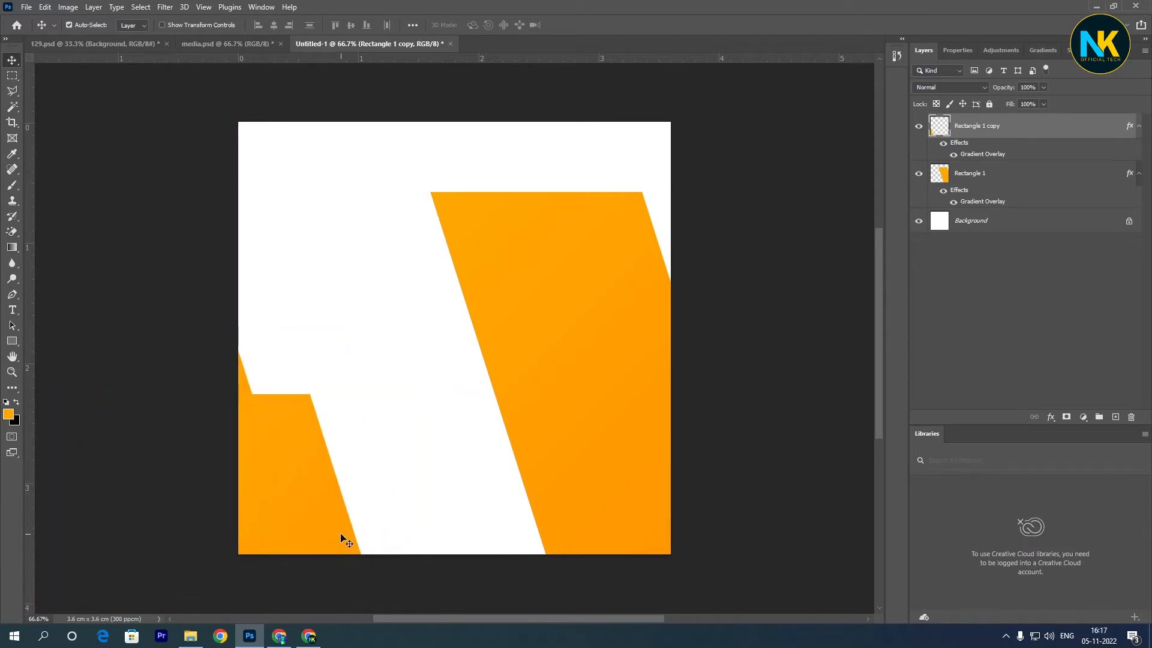
- Set the foreground color to 031f7a, fill the Rectangle 1 copy 2 layer with it, and hide that layer's effects
left_click(8, 411)
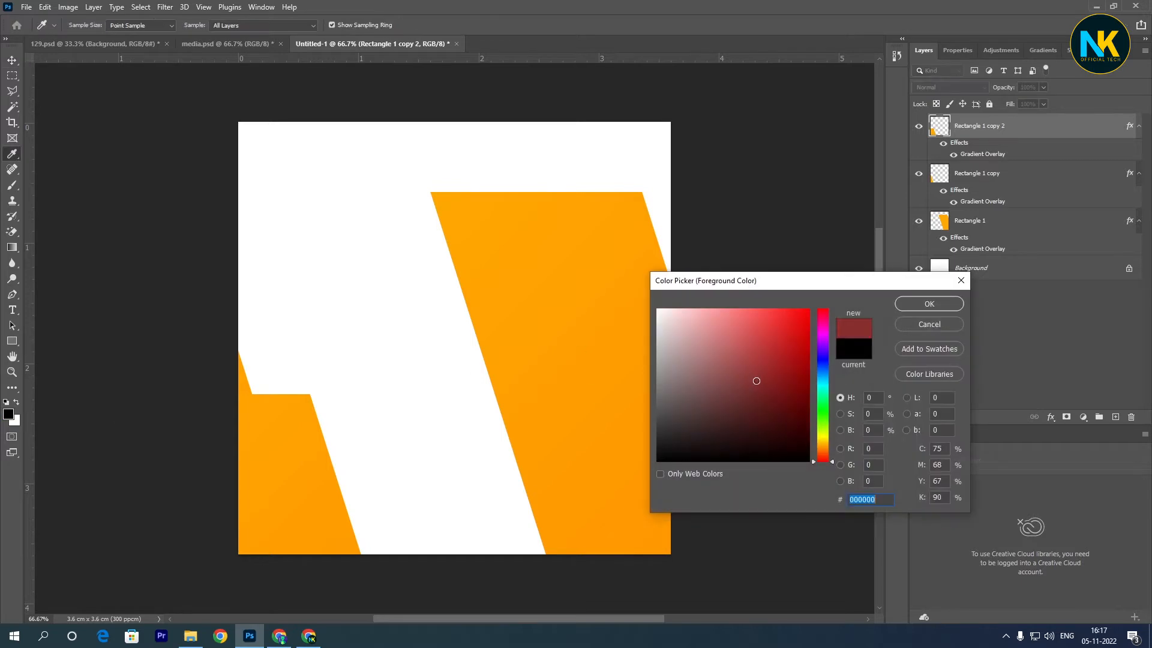
type("031f7a")
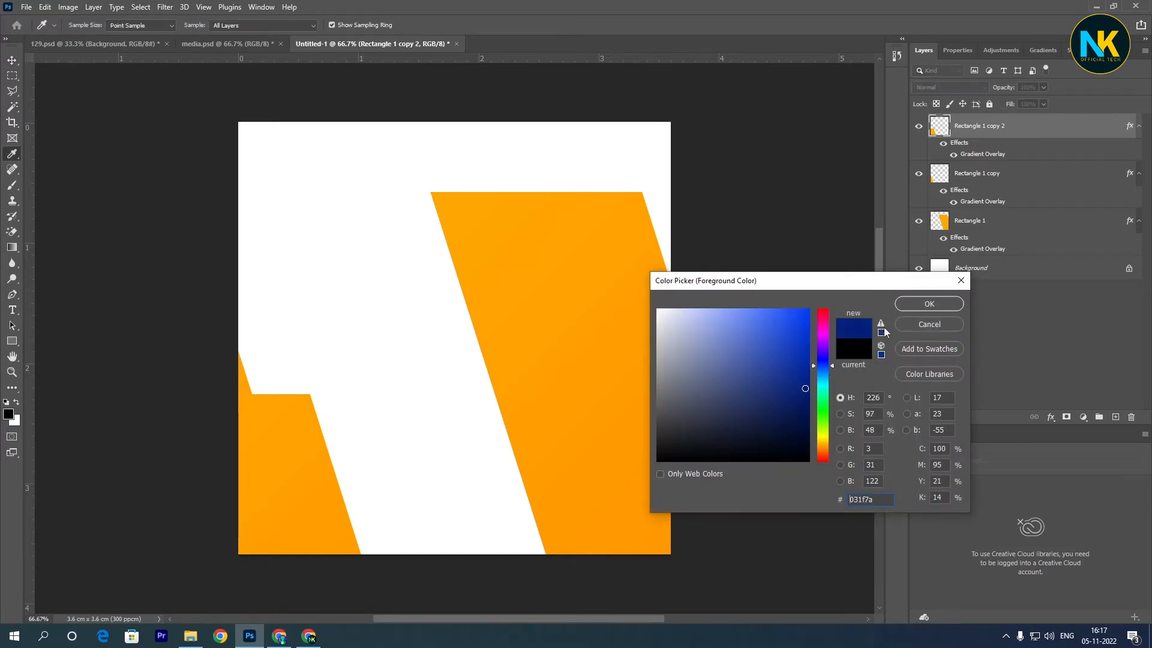
left_click(908, 308)
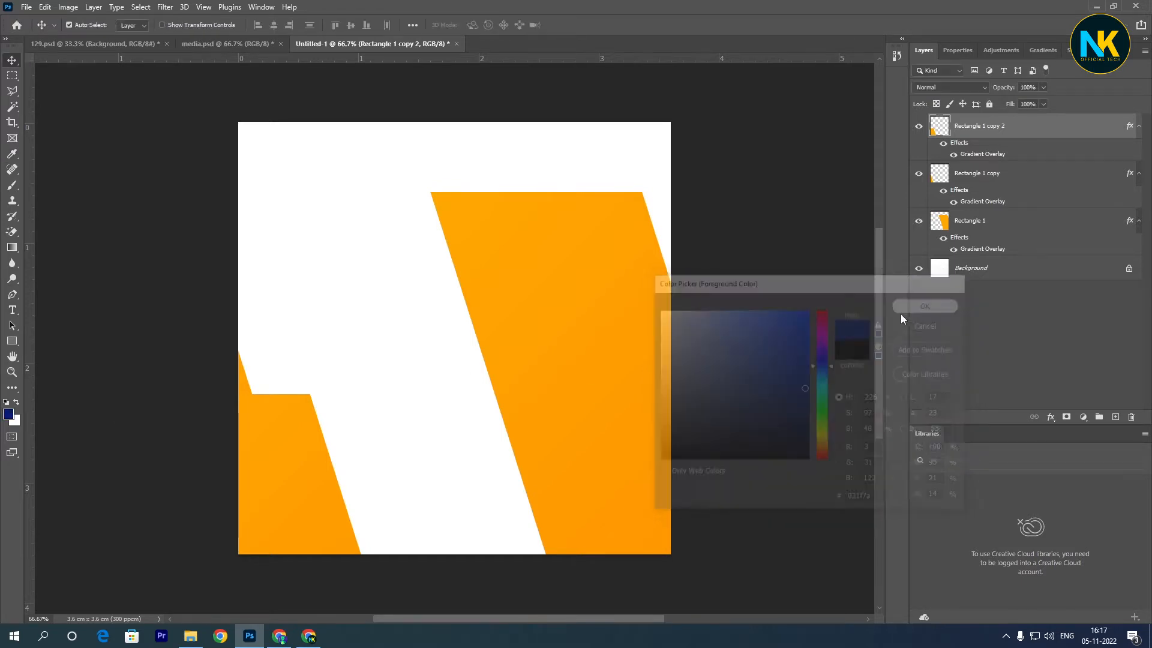
left_click(939, 132, "ctrl")
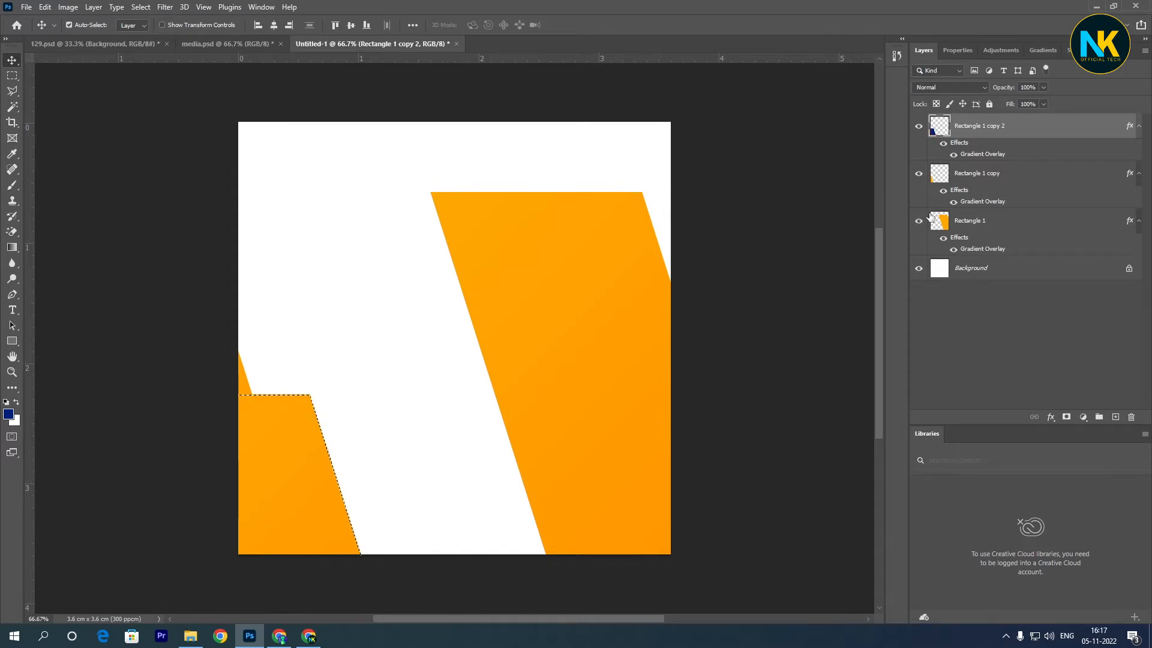
left_click(944, 144)
left_click(944, 144)
left_click(943, 144)
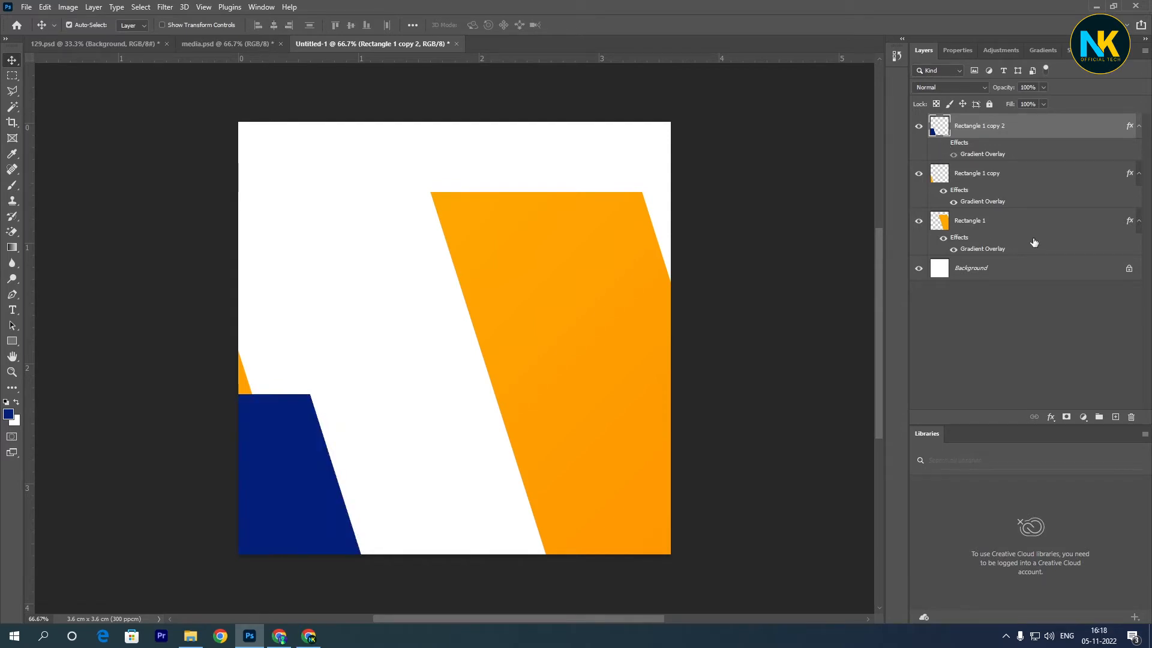
- Duplicate the large orange shape, rotate the copy 180°, and reposition and tilt it so its long sides stand vertical
left_click(550, 309)
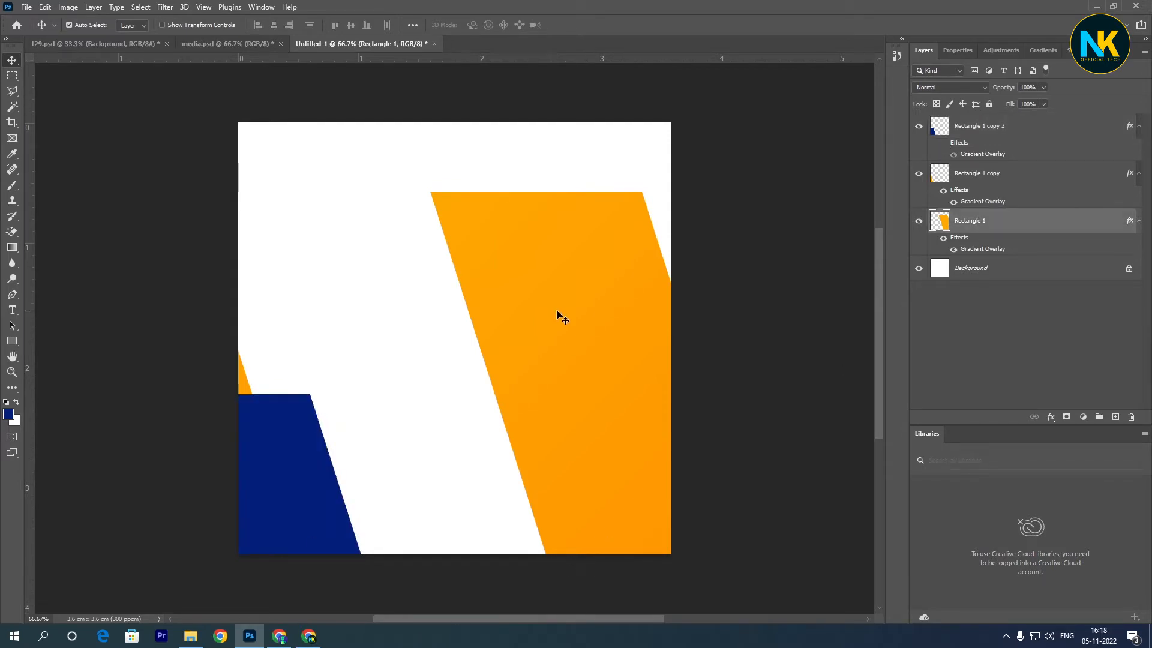
key("ctrl+j")
key("ctrl+t")
right_click(581, 280)
left_click(645, 478)
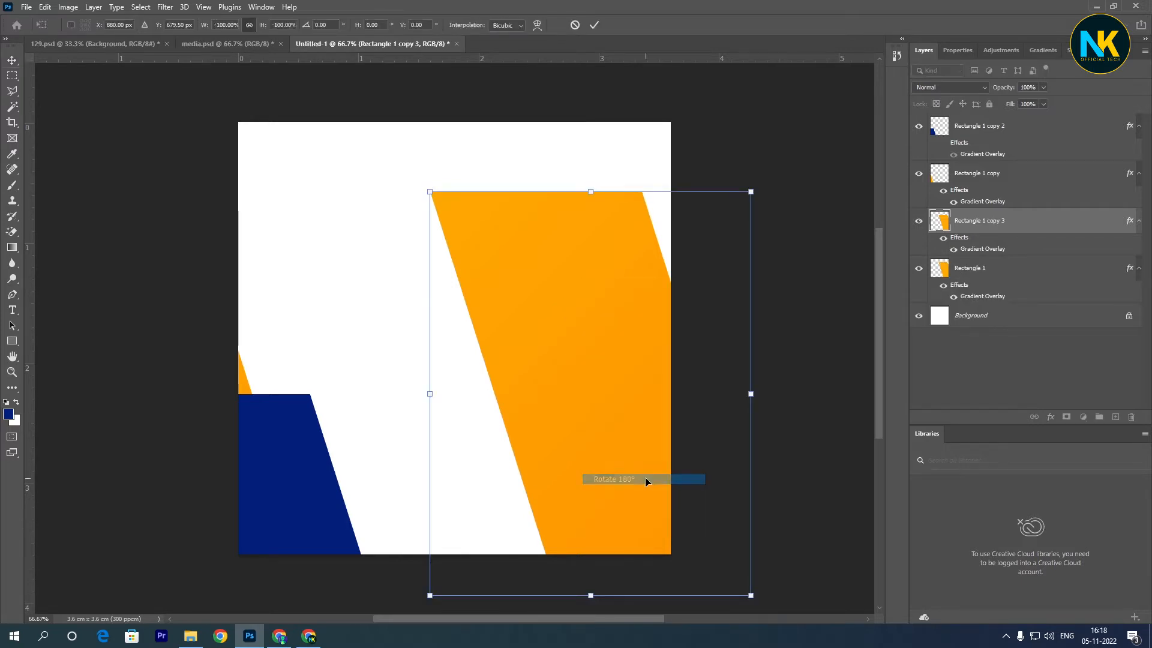
left_click_drag(657, 434, 585, 390)
left_click_drag(716, 541, 649, 601)
key("Return")
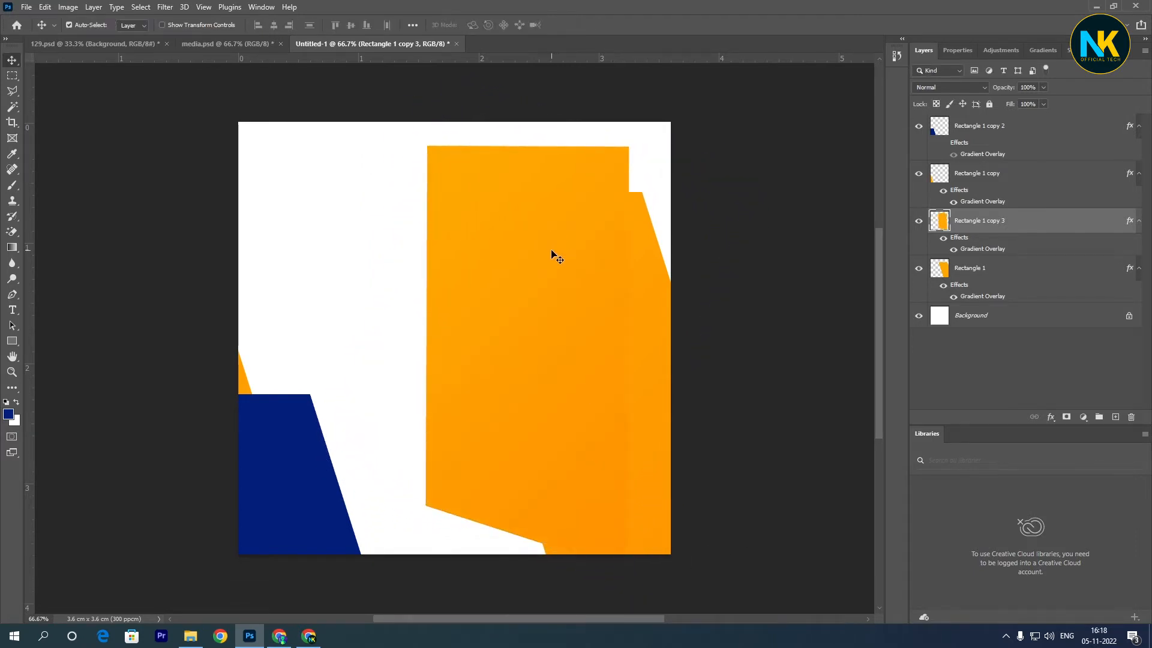
- Stretch the upright orange copy upward so its upper edge meets the top of the canvas
key("ctrl+t")
mouse_move(527, 144)
left_mouse_down()
mouse_move(524, 105)
mouse_move(526, 123)
left_mouse_up()
key("Return")
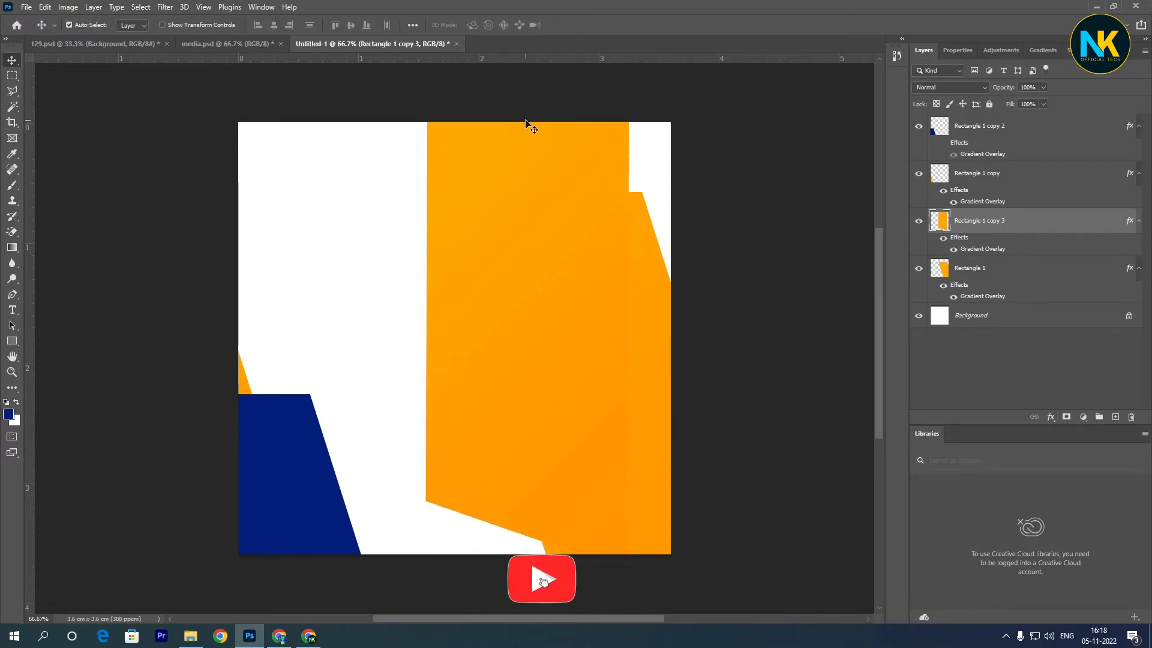
- Rotate the upright orange copy to about -18.59°, scale it to about 112%, and position it diagonally across the canvas's upper middle
key("ctrl+t")
left_click_drag(571, 72, 553, 96)
mouse_move(565, 372)
left_mouse_down()
mouse_move(550, 330)
mouse_move(535, 327)
mouse_move(538, 354)
mouse_move(573, 372)
mouse_move(576, 391)
mouse_move(560, 391)
left_mouse_up()
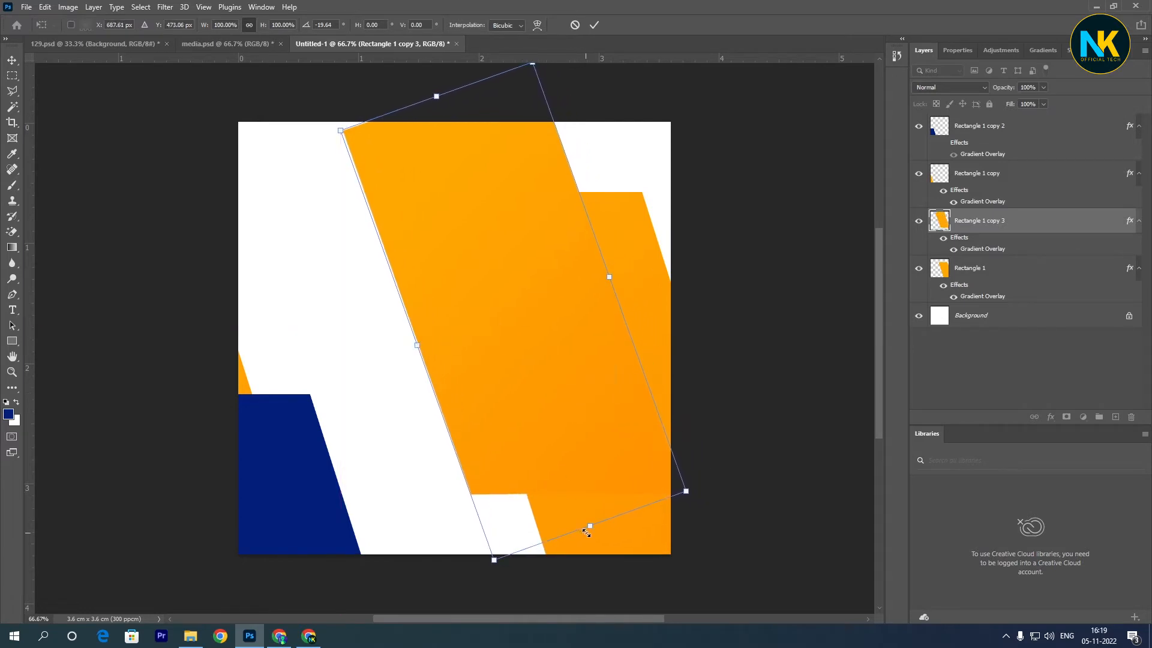
left_click_drag(586, 532, 595, 549)
left_click_drag(582, 487, 570, 494)
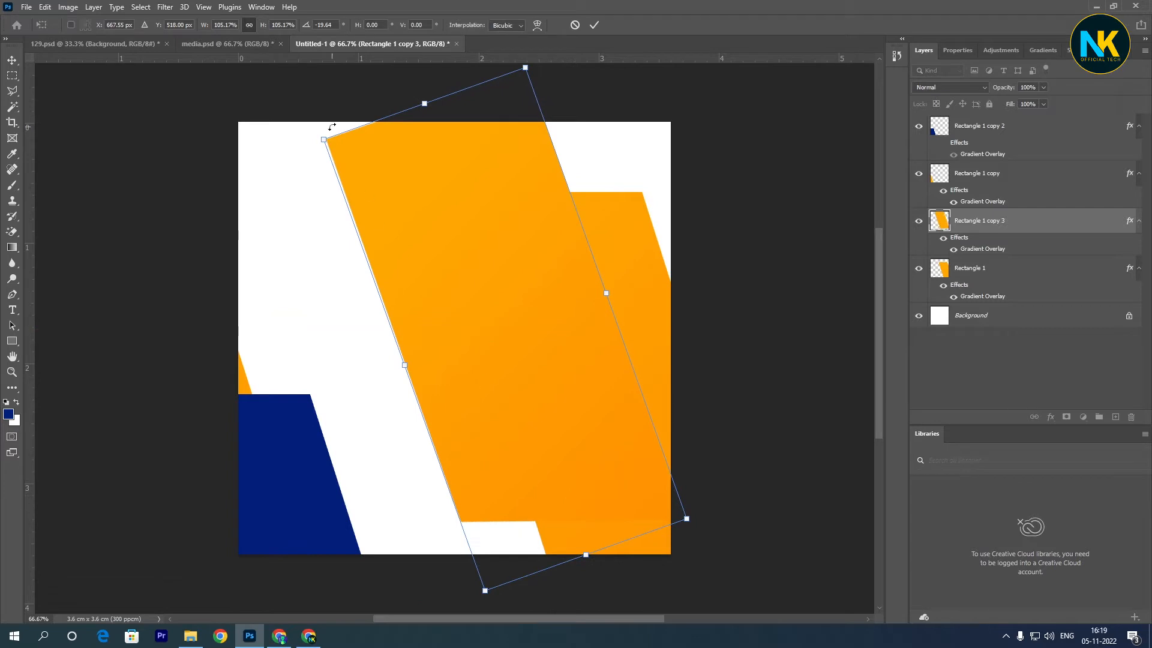
left_click_drag(389, 120, 385, 92)
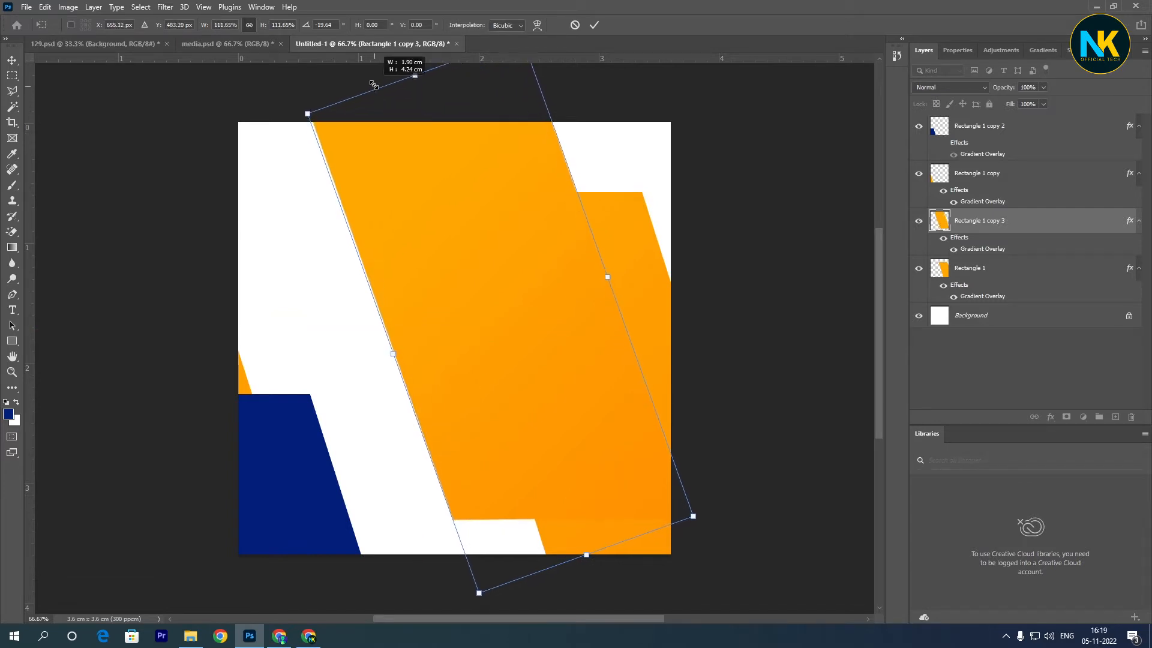
left_click_drag(481, 355, 499, 357)
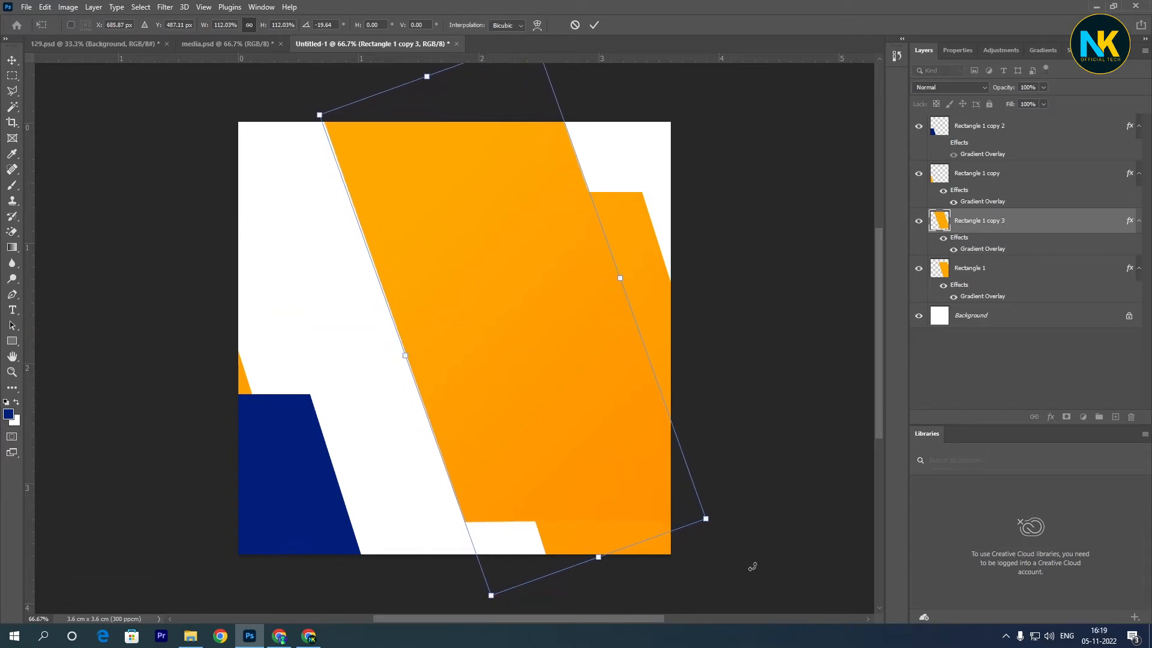
left_click_drag(730, 523, 727, 528)
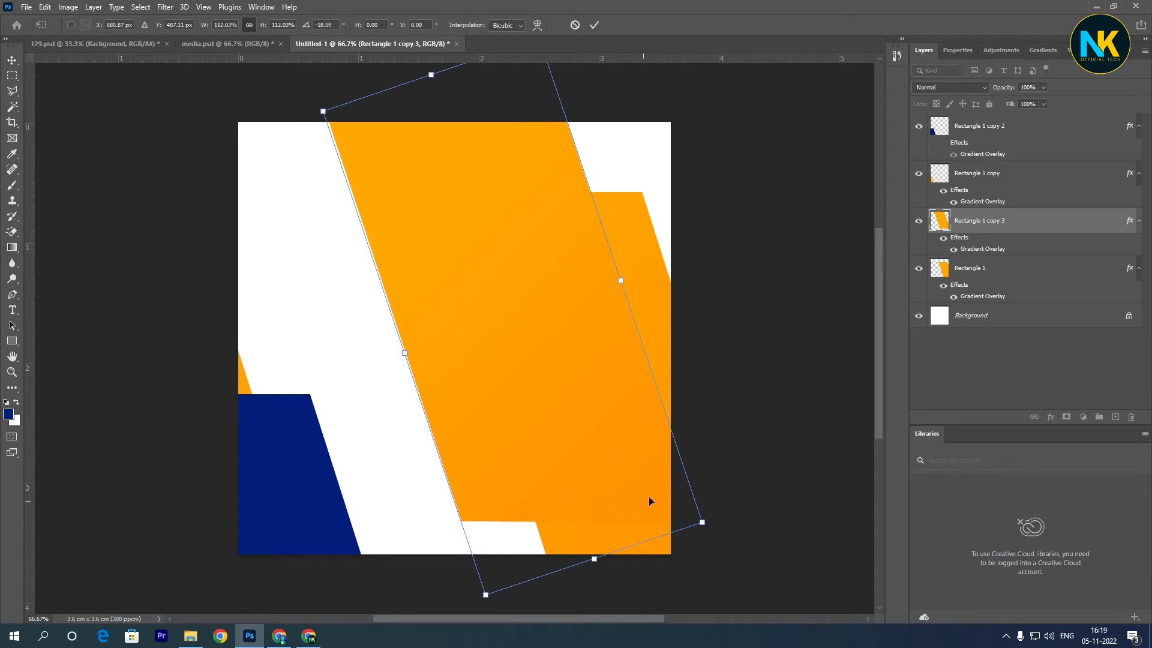
key("Return")
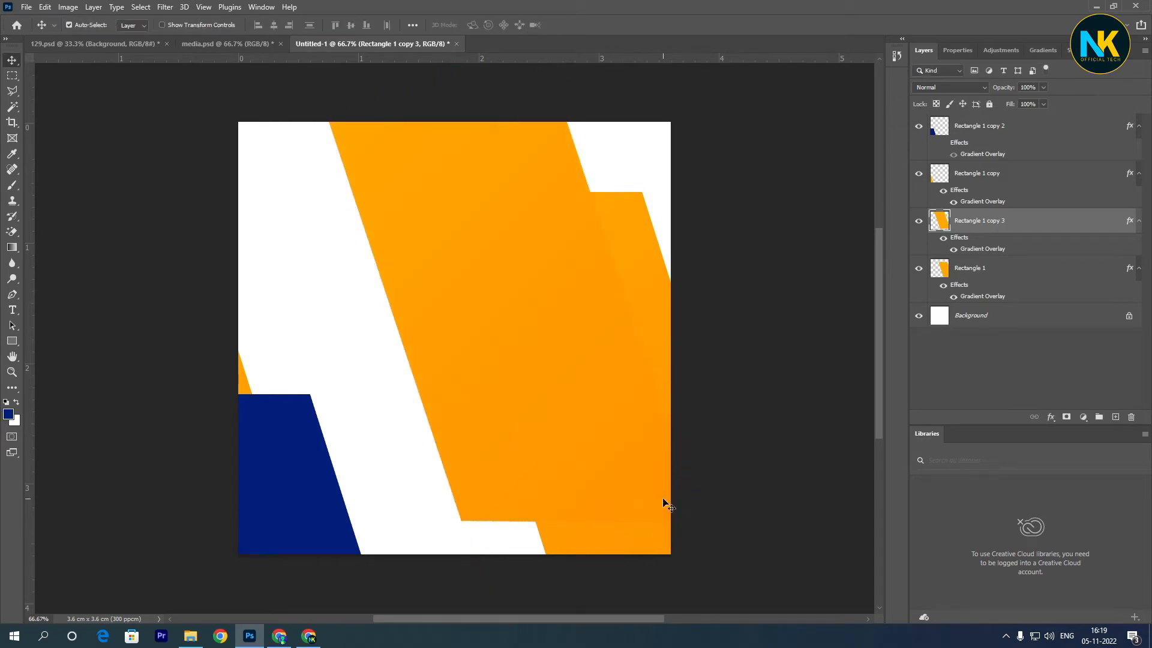
- Clear the layer style from Rectangle 1 copy 3, fill its shape with the dark blue foreground color, and remove the selection
right_click(1044, 228)
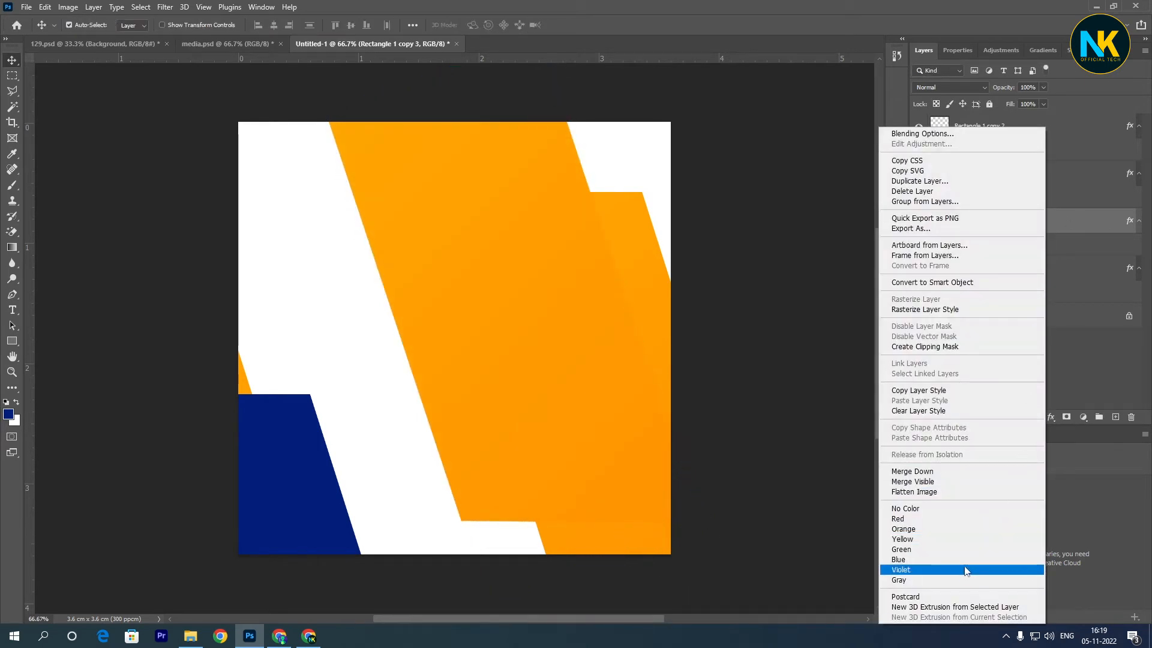
left_click(936, 410)
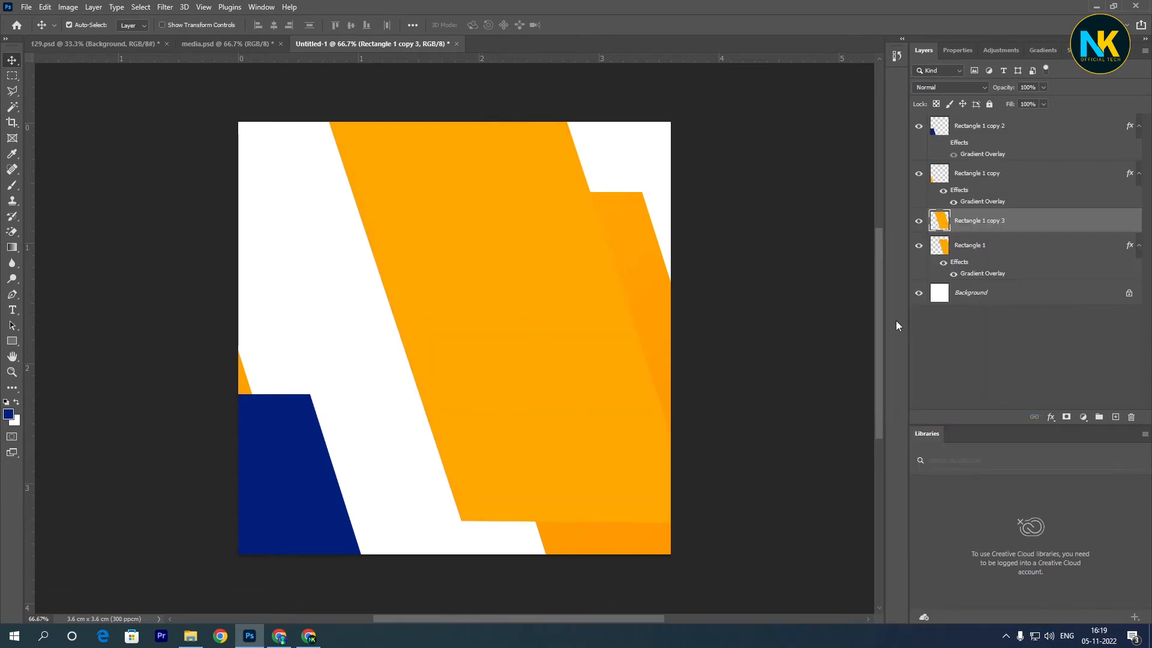
left_click(937, 231, "ctrl")
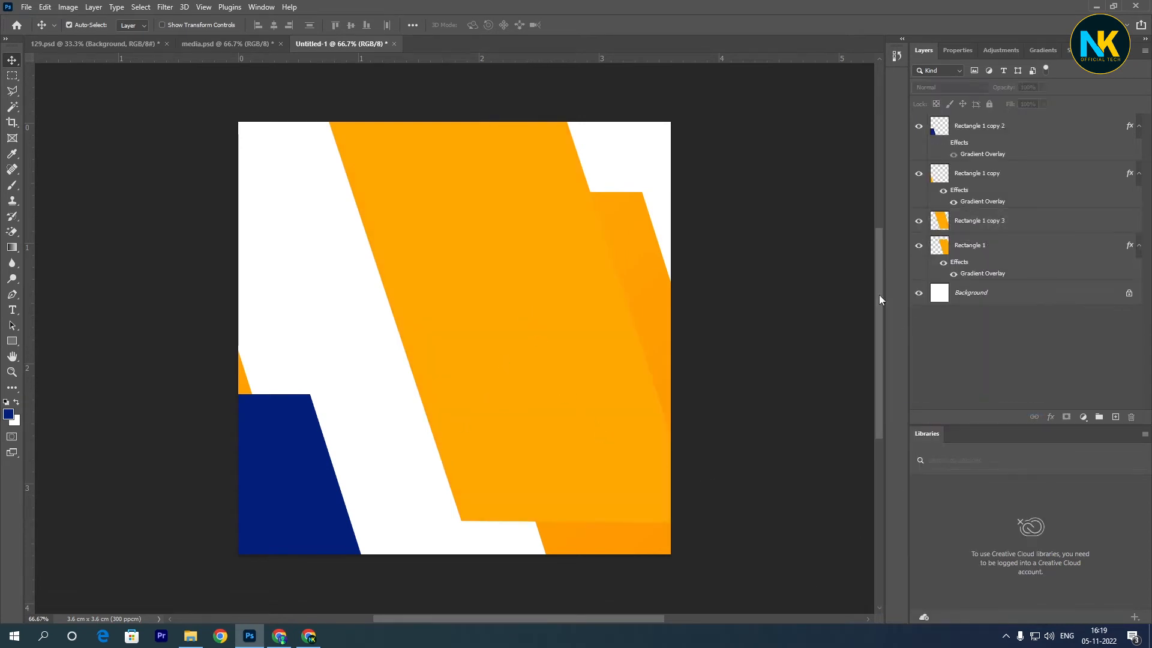
left_click(941, 224, "ctrl")
left_click(1031, 226)
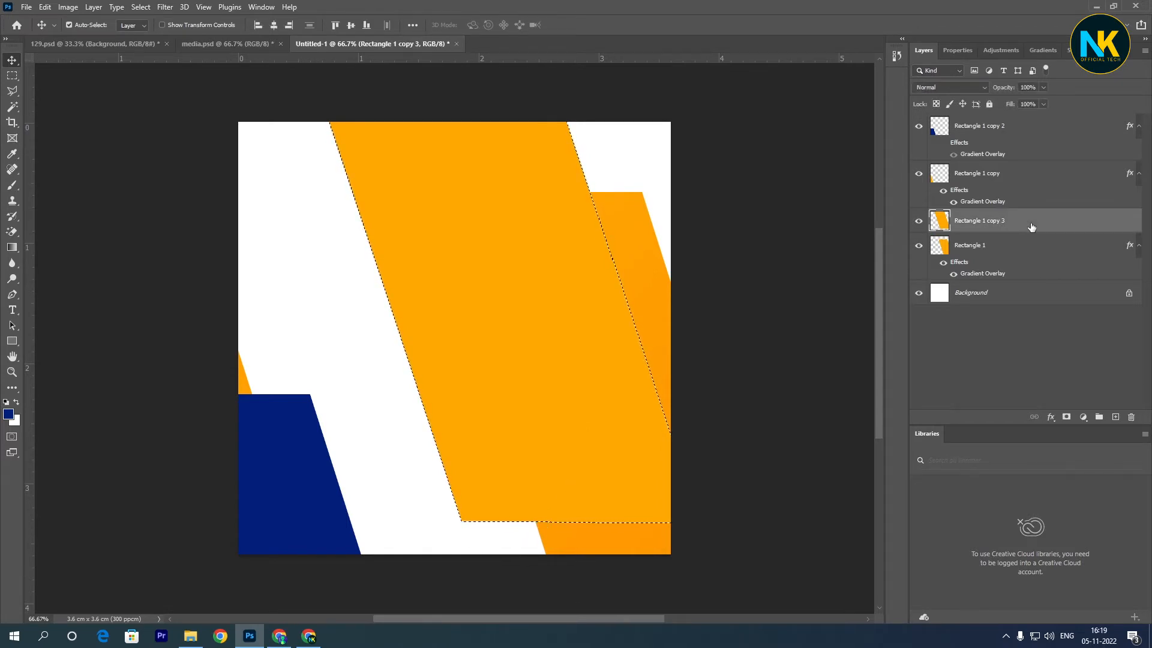
key("alt+BackSpace")
key("ctrl+d")
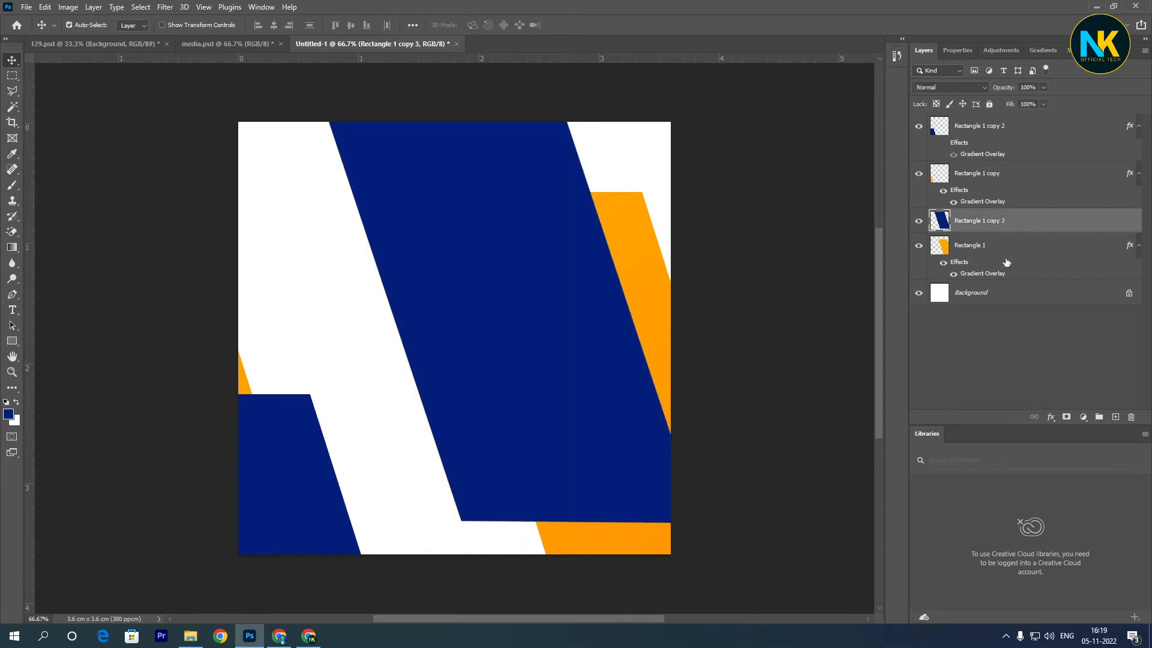
- Duplicate the large blue shape into the canvas's upper-left corner and copy the orange Gradient Overlay effect onto the duplicate
left_click_drag(555, 413, 287, 109)
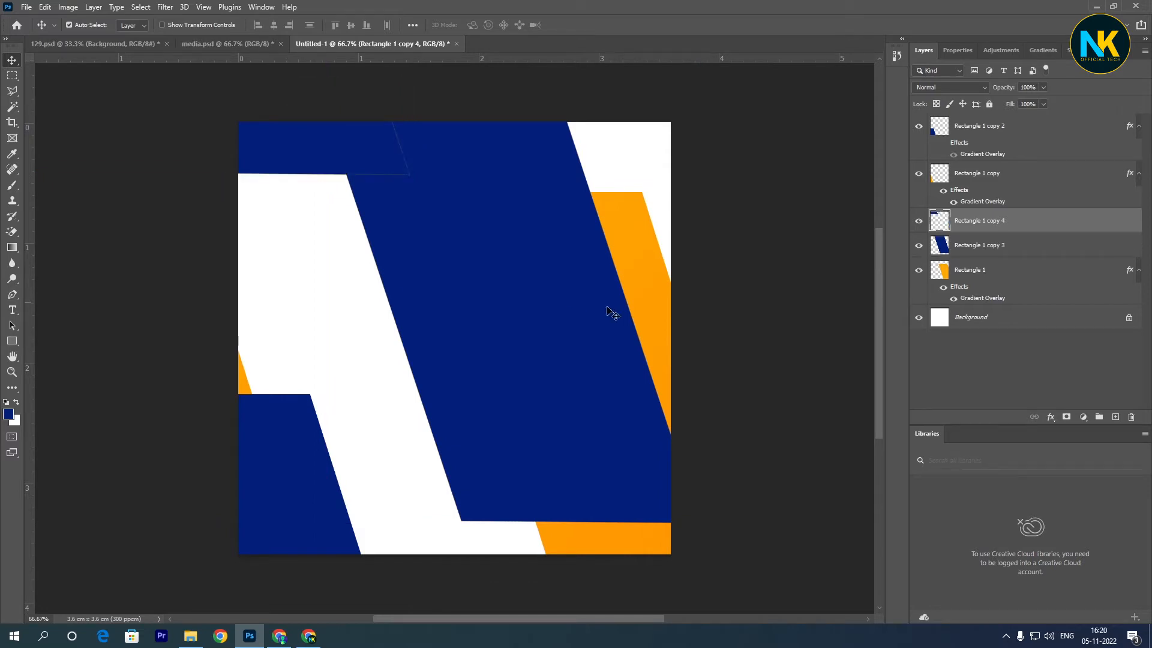
left_click(939, 221, "ctrl")
left_click_drag(966, 288, 967, 224)
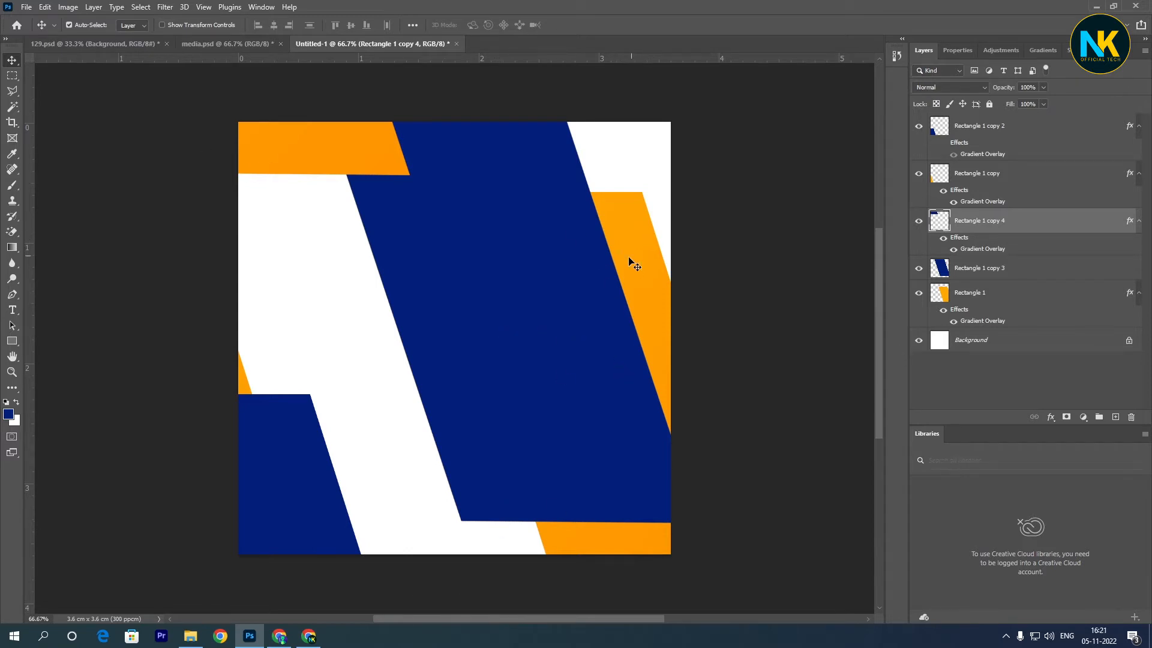
left_click_drag(637, 266, 636, 235)
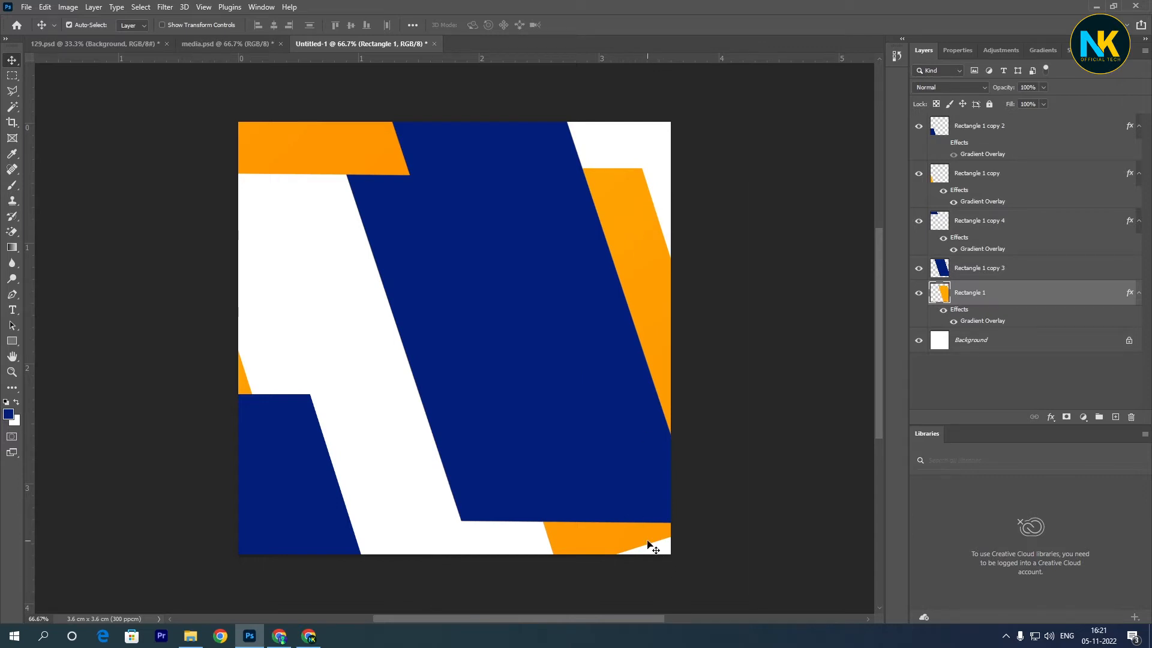
key("ctrl+z")
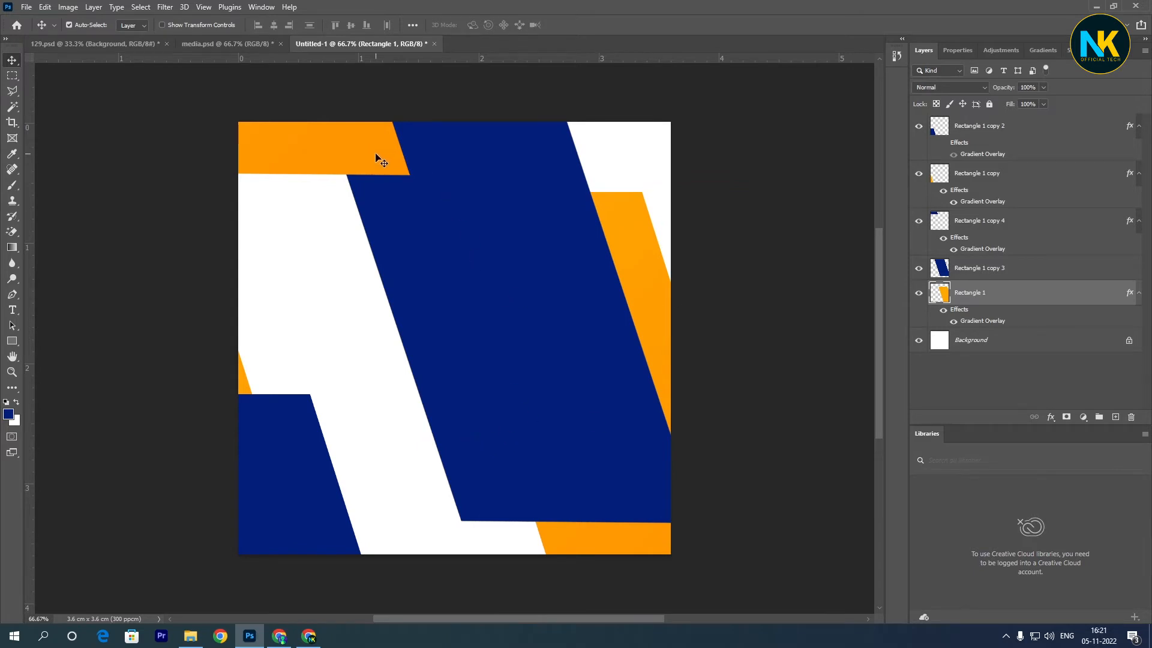
left_click_drag(409, 56, 434, 174)
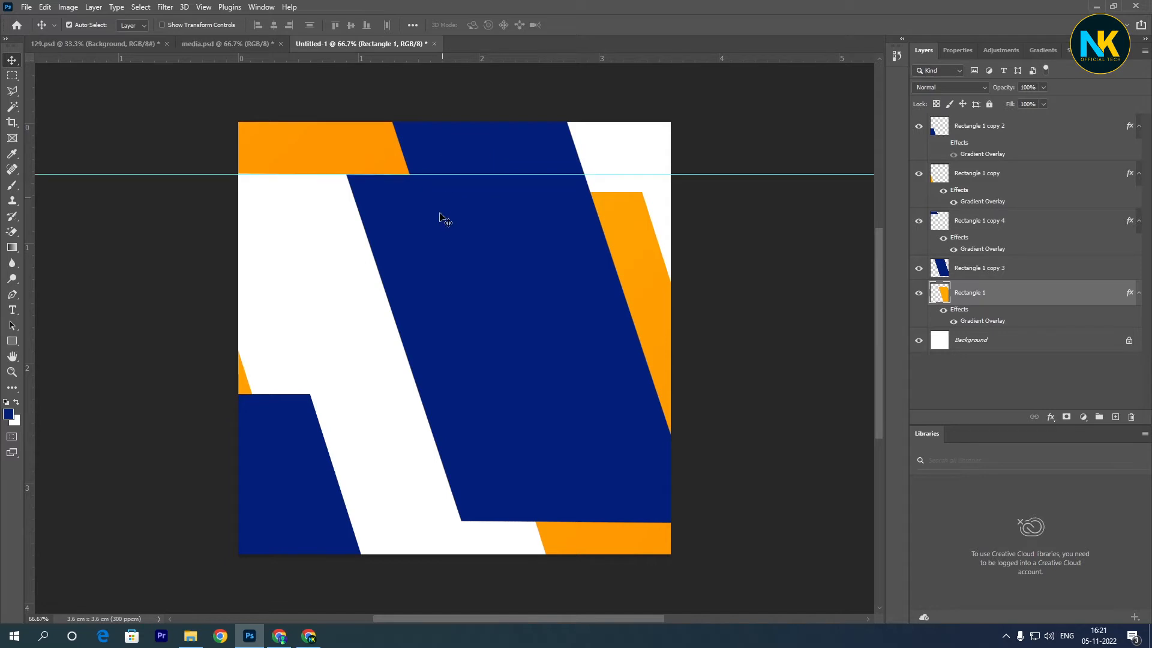
key("ctrl+z")
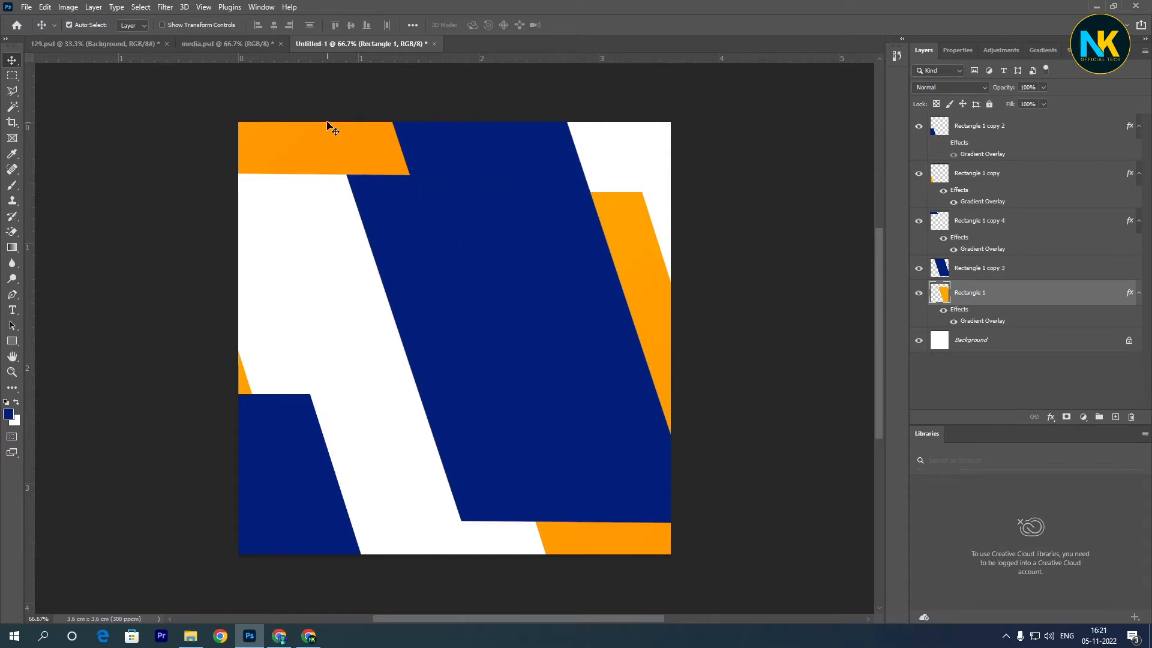
- Add a centered Montserrat ExtraBold 11 pt text line reading "Digital Marketing Expert" across the upper part of the canvas
key("t")
left_click(396, 227)
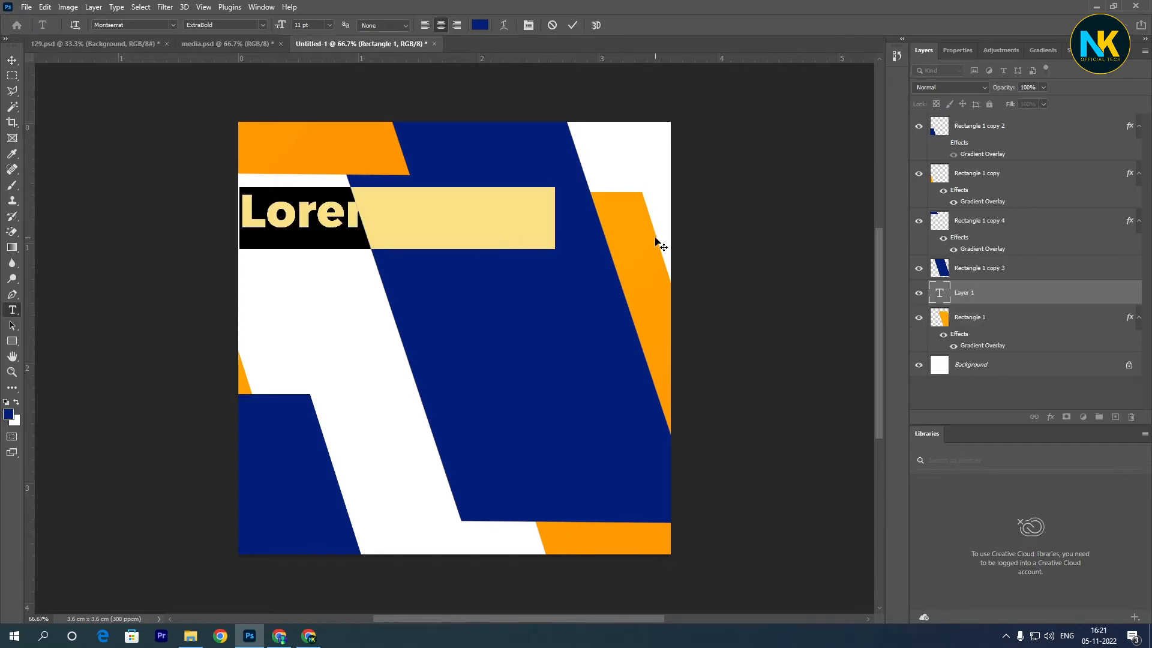
key("BackSpace")
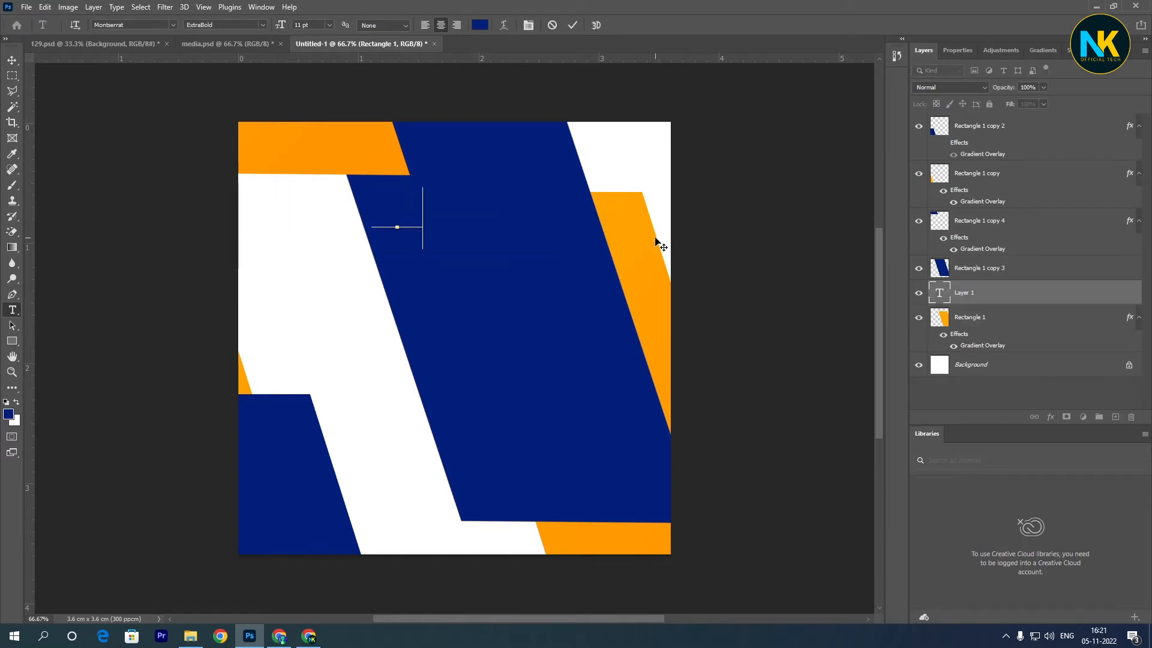
type("D")
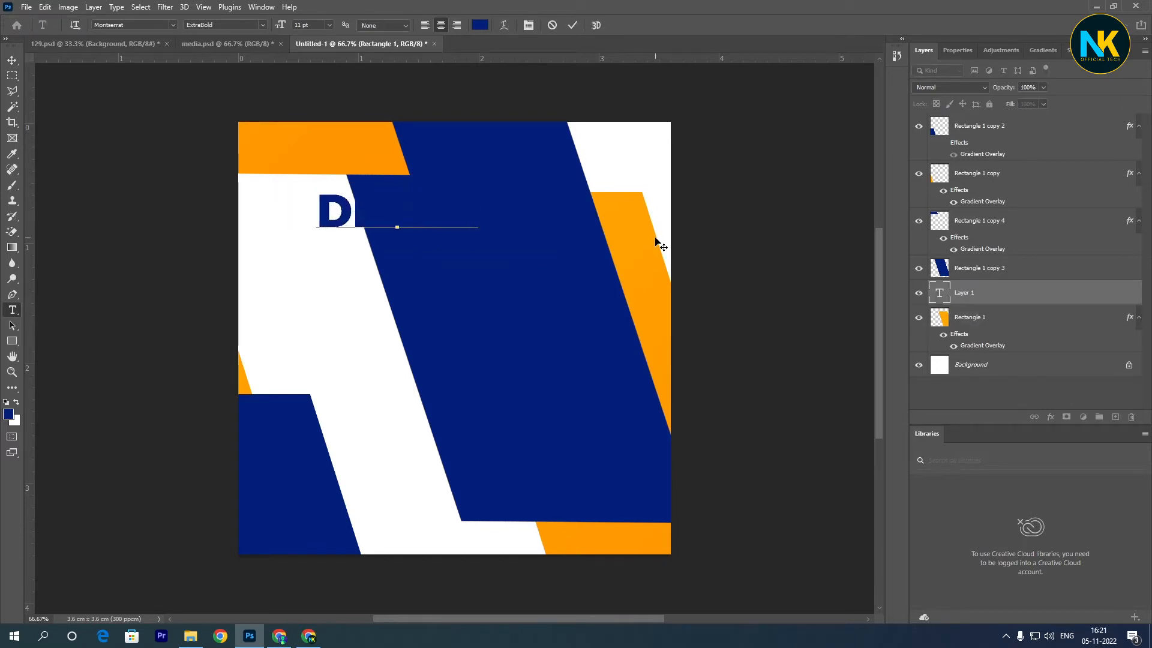
type("igita")
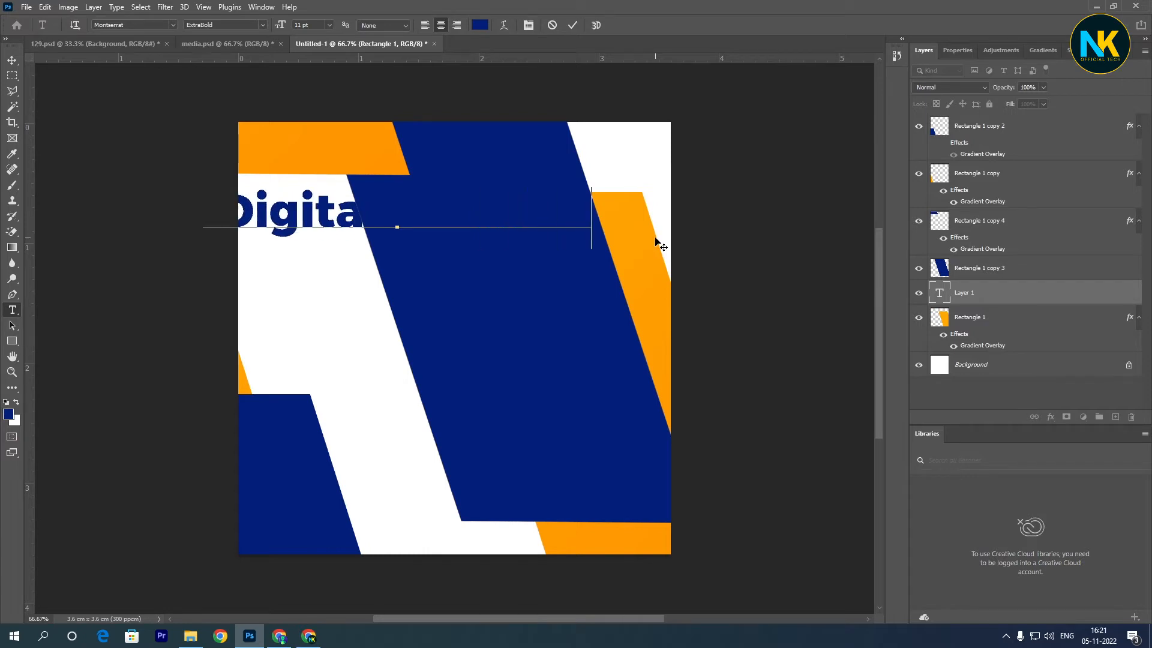
type("l Marketing Exper")
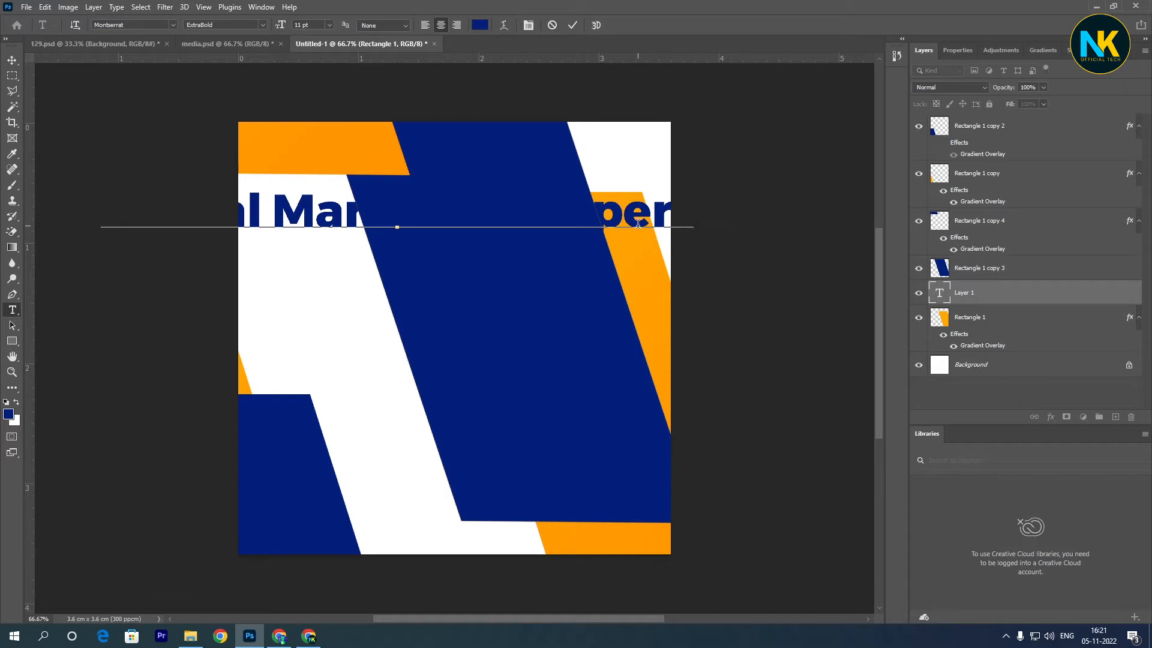
- Recolor the whole text line with orange sampled from the orange shape and place its layer above Rectangle 1 copy 4
key("ctrl+a")
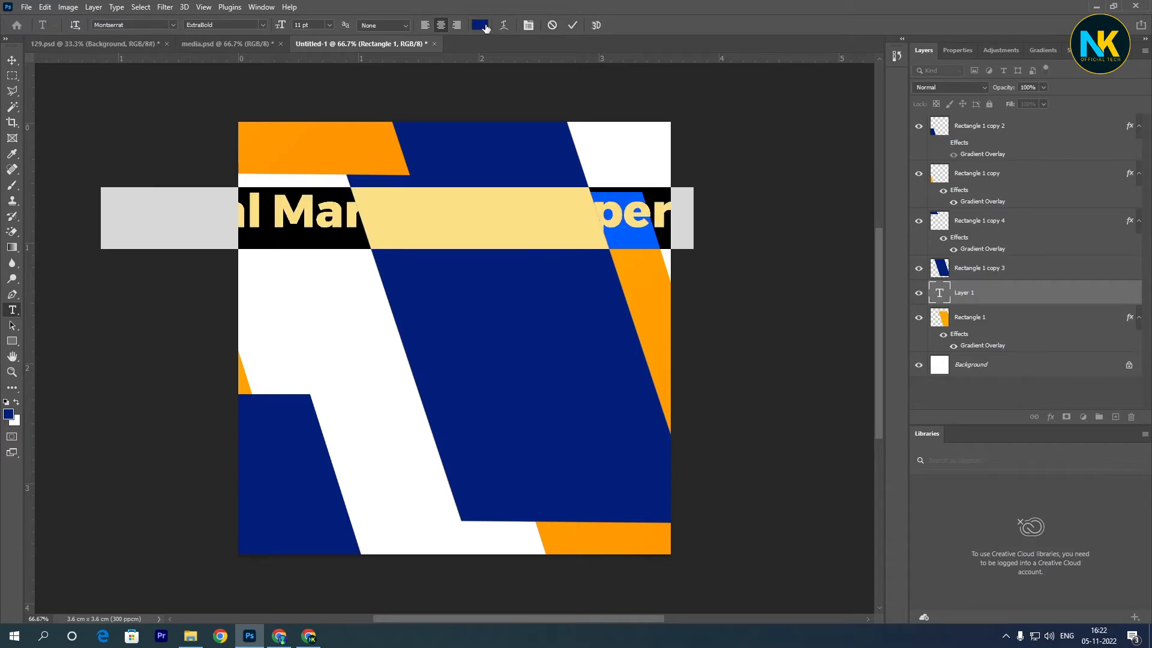
left_click(485, 27)
left_click(640, 195)
left_click(916, 305)
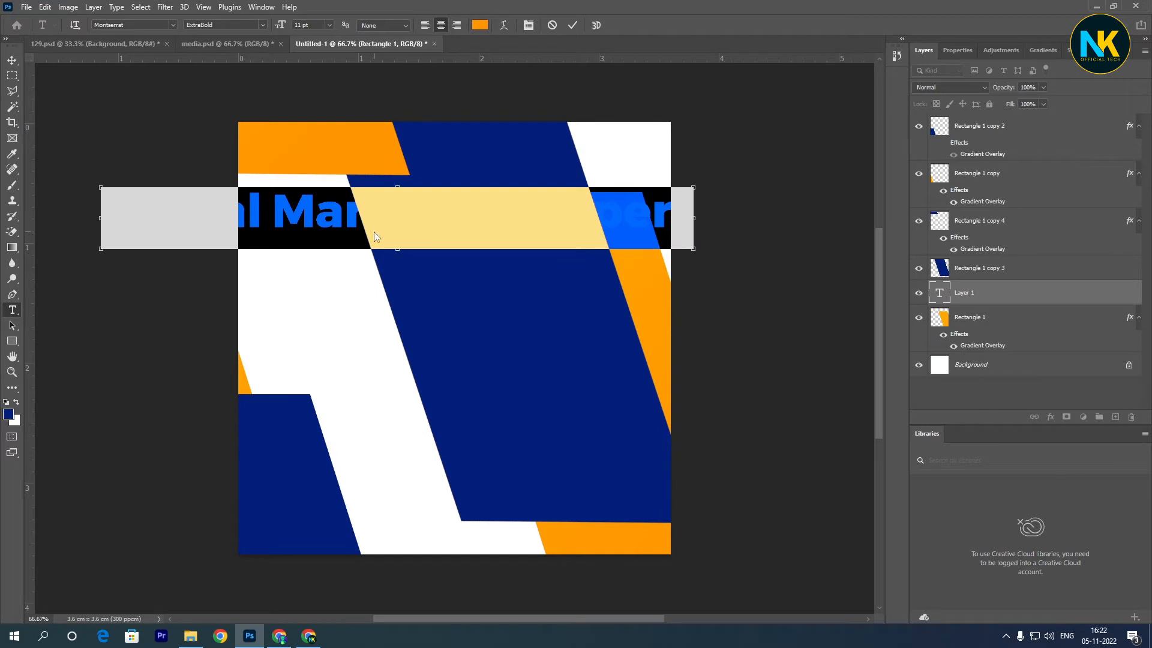
key("ctrl+Return")
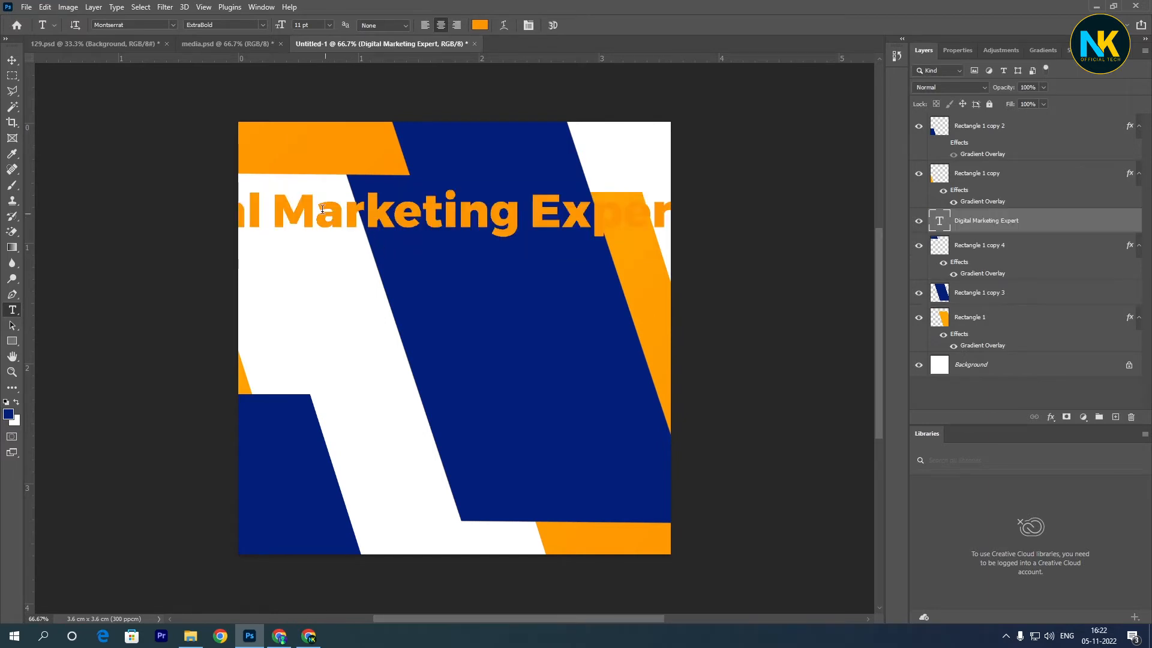
- Break the heading into three lines reading "Digital", "Marketing" and "Expert"
left_click(271, 209)
key("Return")
left_click(445, 273)
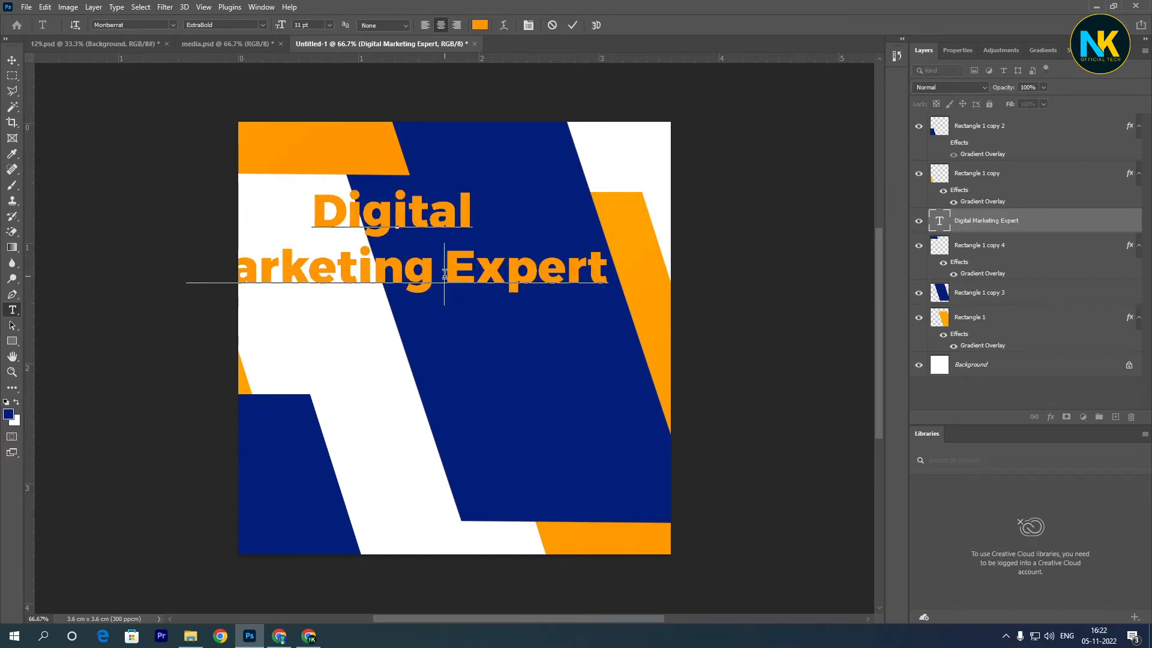
key("Return")
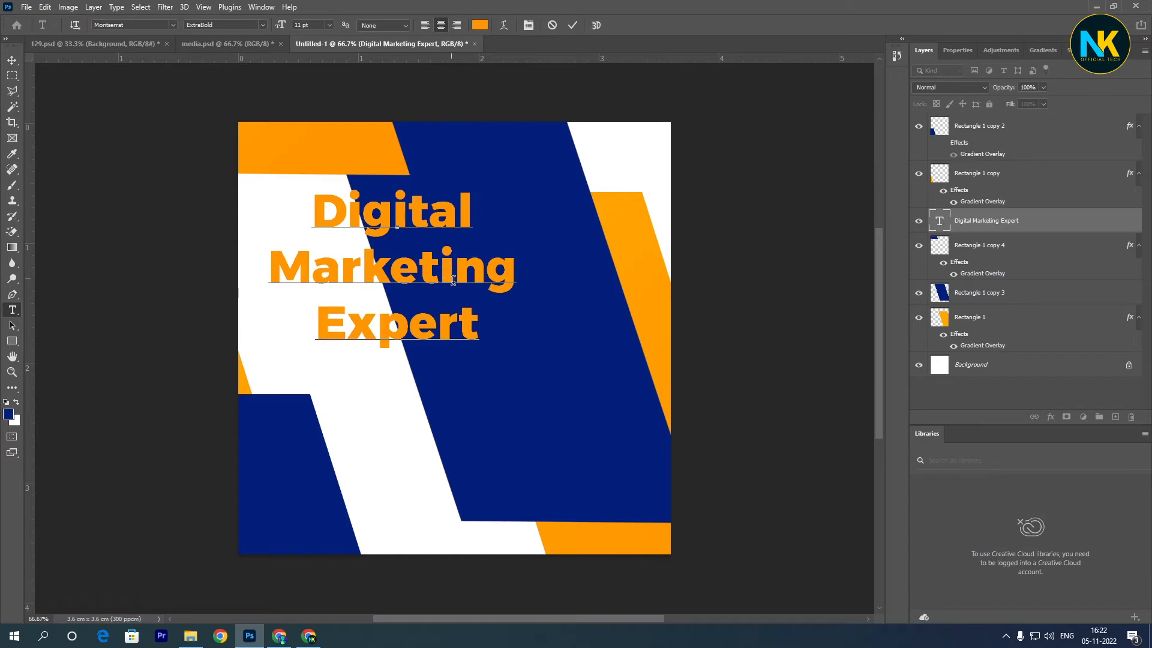
left_click(572, 25)
- Scale the three-line heading to about 70% and position it on the upper part of the diagonal blue band
key("ctrl+t")
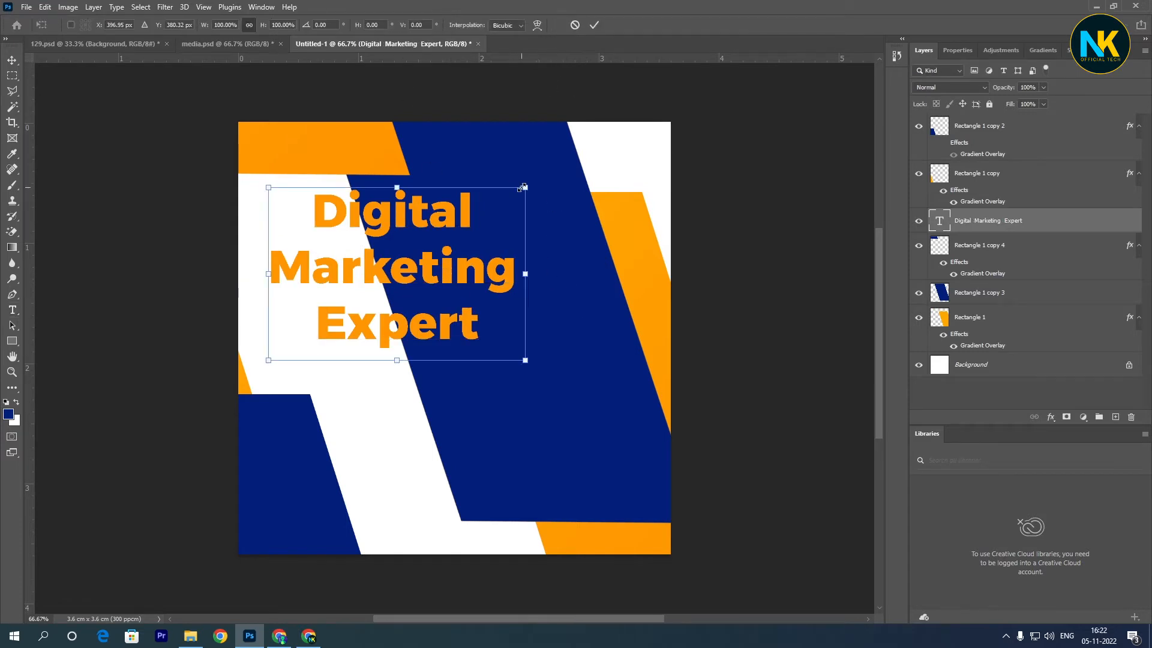
left_click_drag(523, 188, 452, 239)
left_click_drag(420, 282, 549, 267)
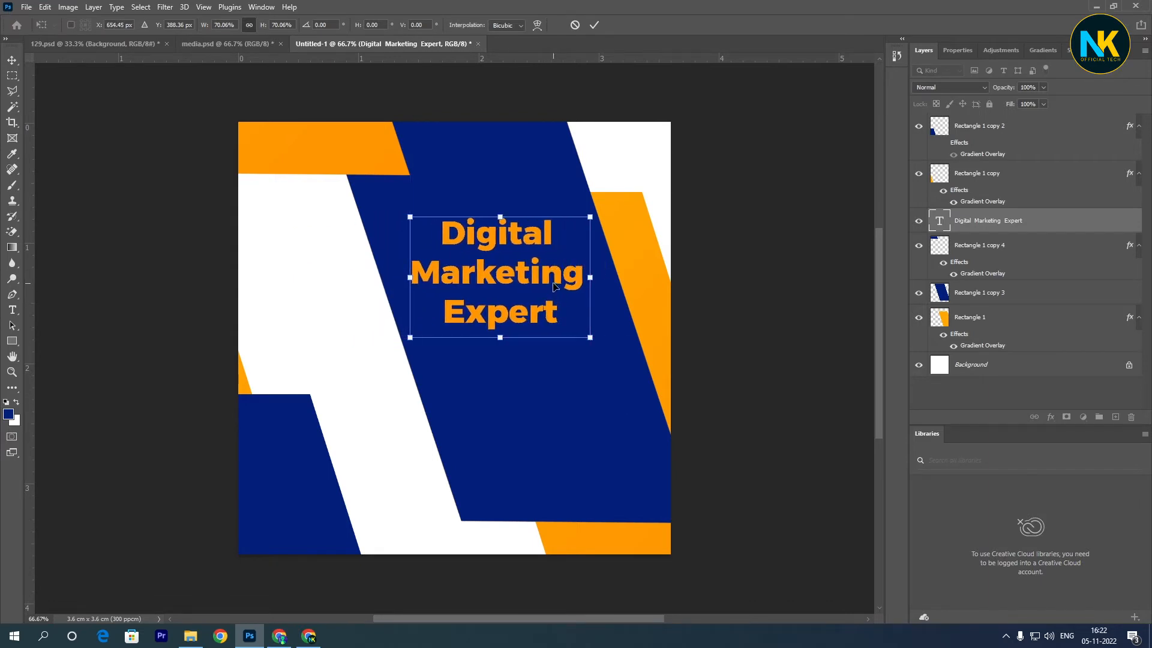
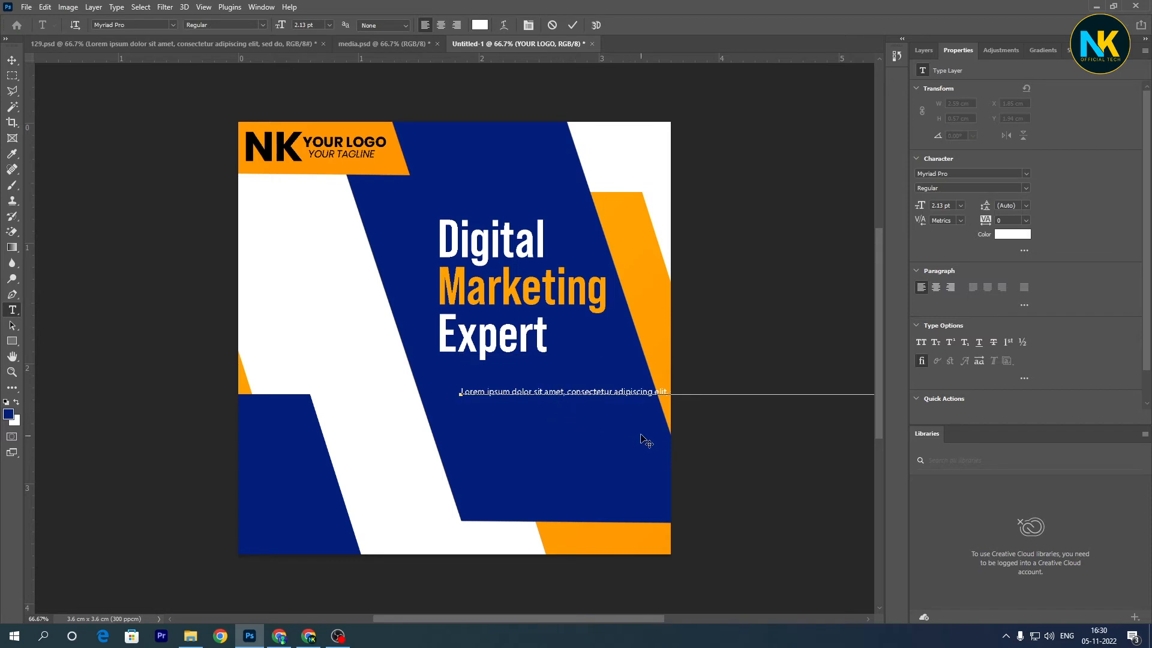
- Break the lorem ipsum text into four lines and scale it to about 1.68 pt below the heading
key("Return")
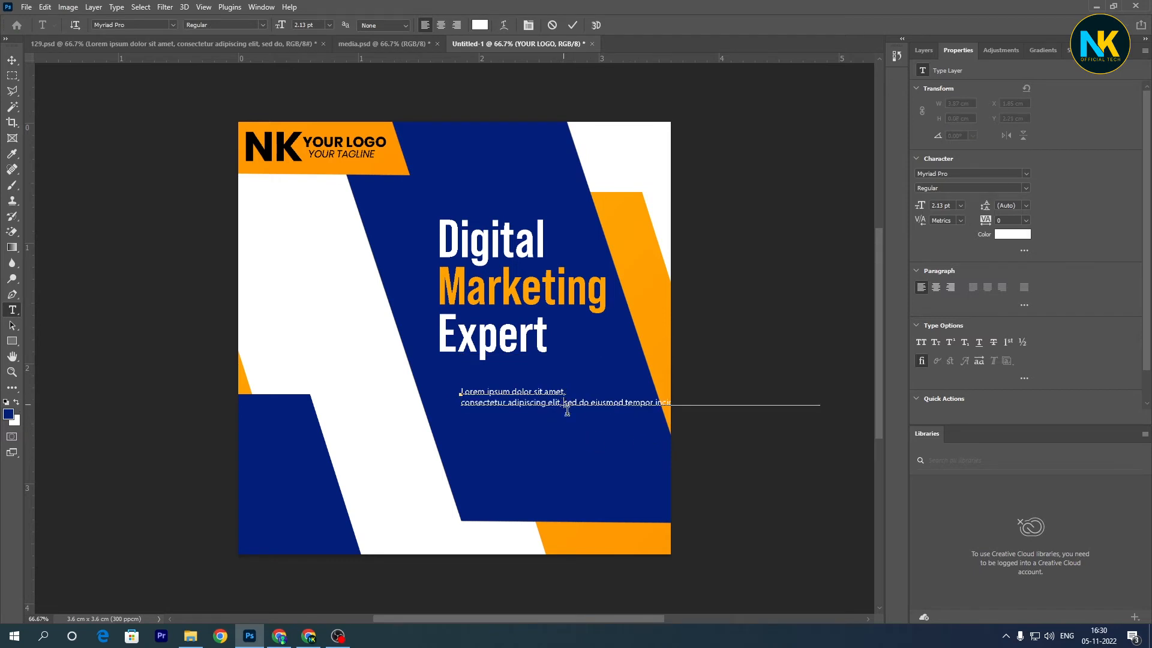
key("Return")
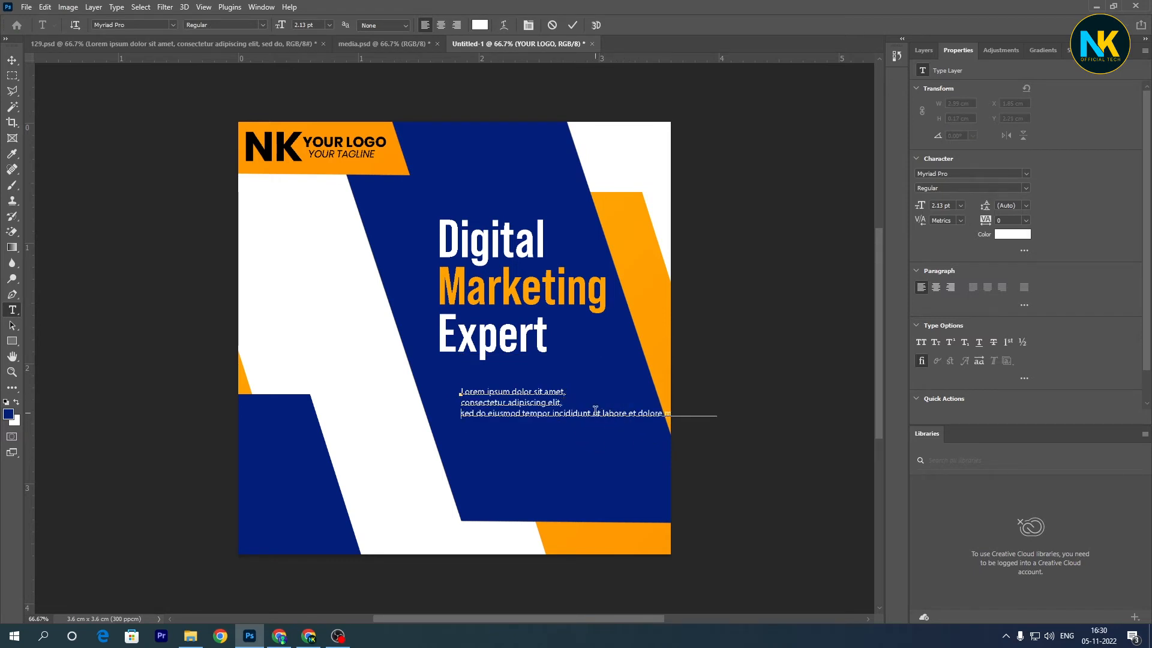
left_click(573, 25)
key("ctrl+t")
mouse_move(565, 414)
left_mouse_down()
mouse_move(591, 410)
mouse_move(613, 427)
mouse_move(548, 414)
mouse_move(558, 432)
left_mouse_up()
key("Return")
key("v")
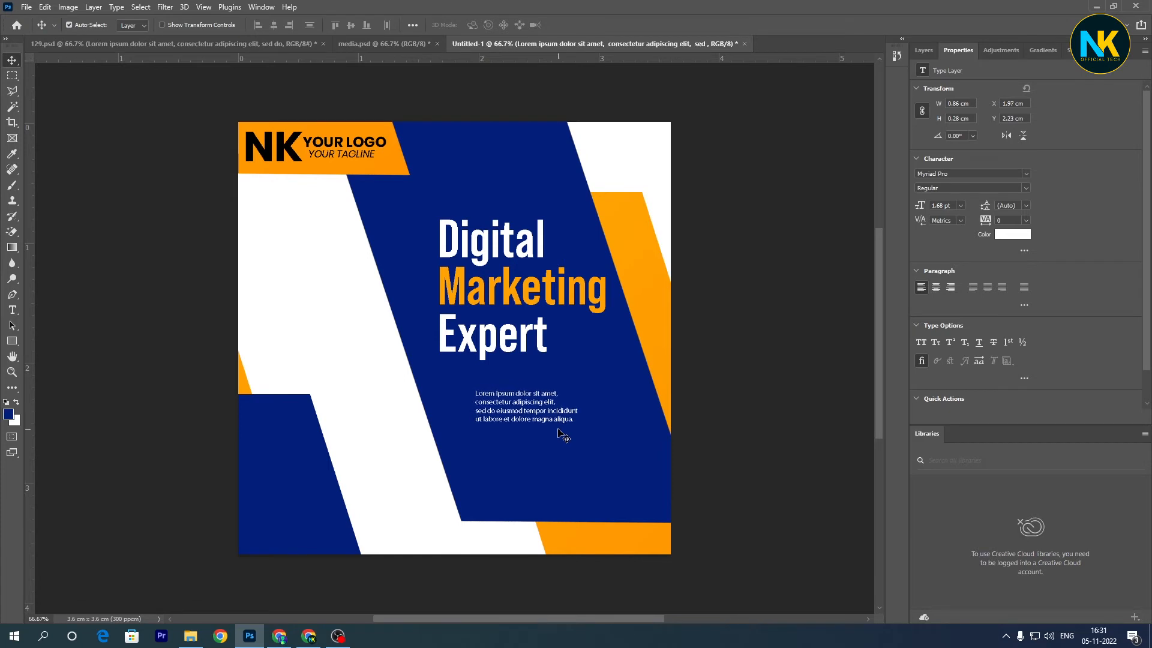
- Draw a white rectangle about 380 × 90 px below the paragraph and round all its corners to 45 px
key("u")
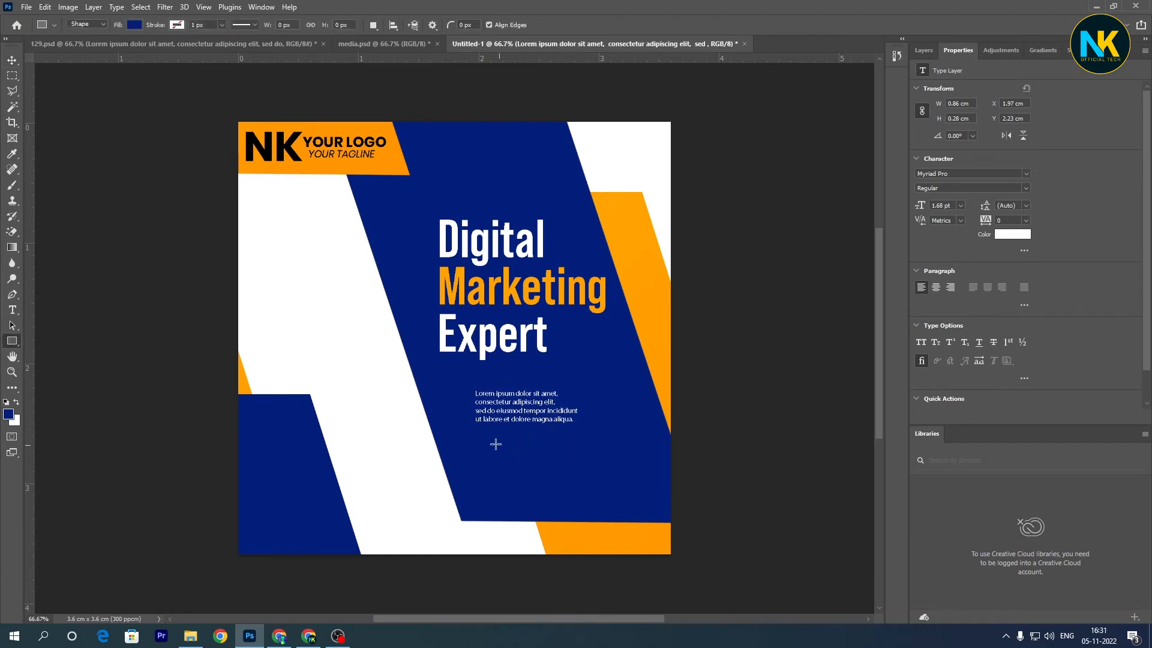
left_click(16, 402)
left_click_drag(455, 435, 608, 470)
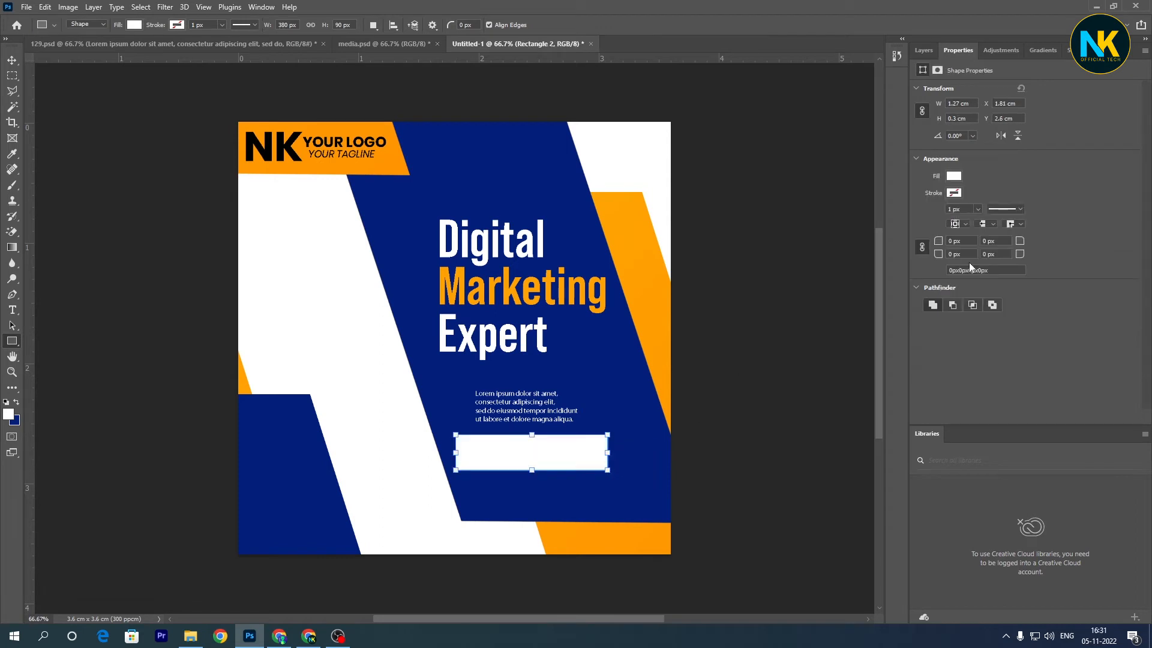
left_click_drag(1023, 255, 1075, 258)
key("Return")
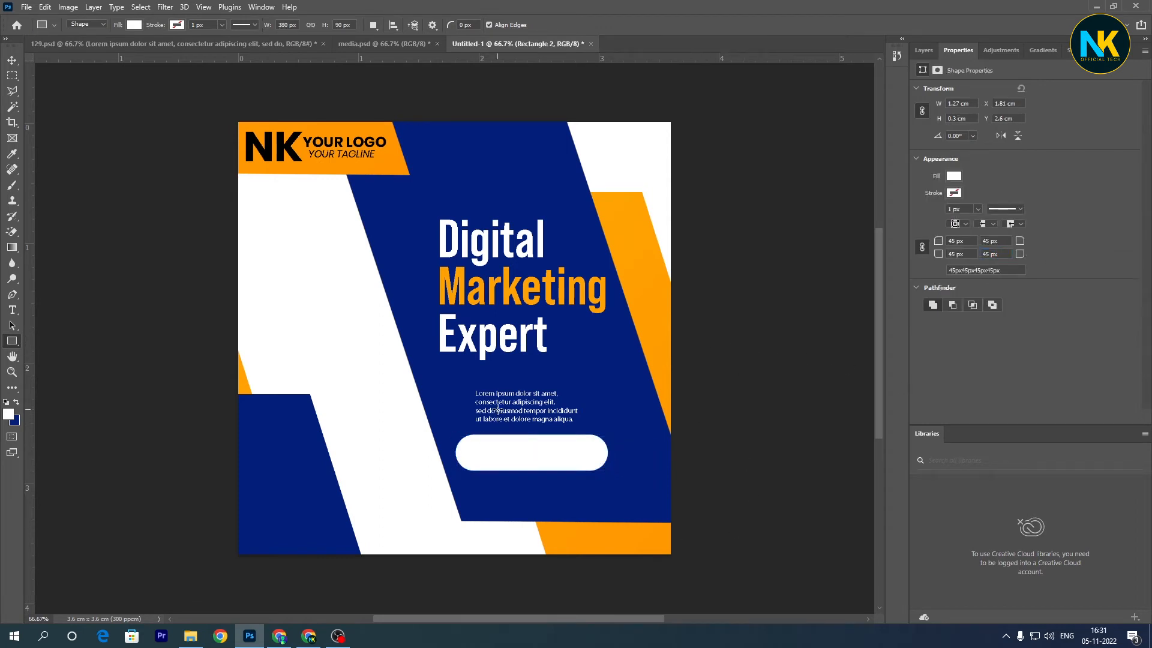
- Scale the white pill shape to about 69% and place it directly beneath the lorem ipsum paragraph
key("ctrl+t")
left_click_drag(608, 473, 547, 442)
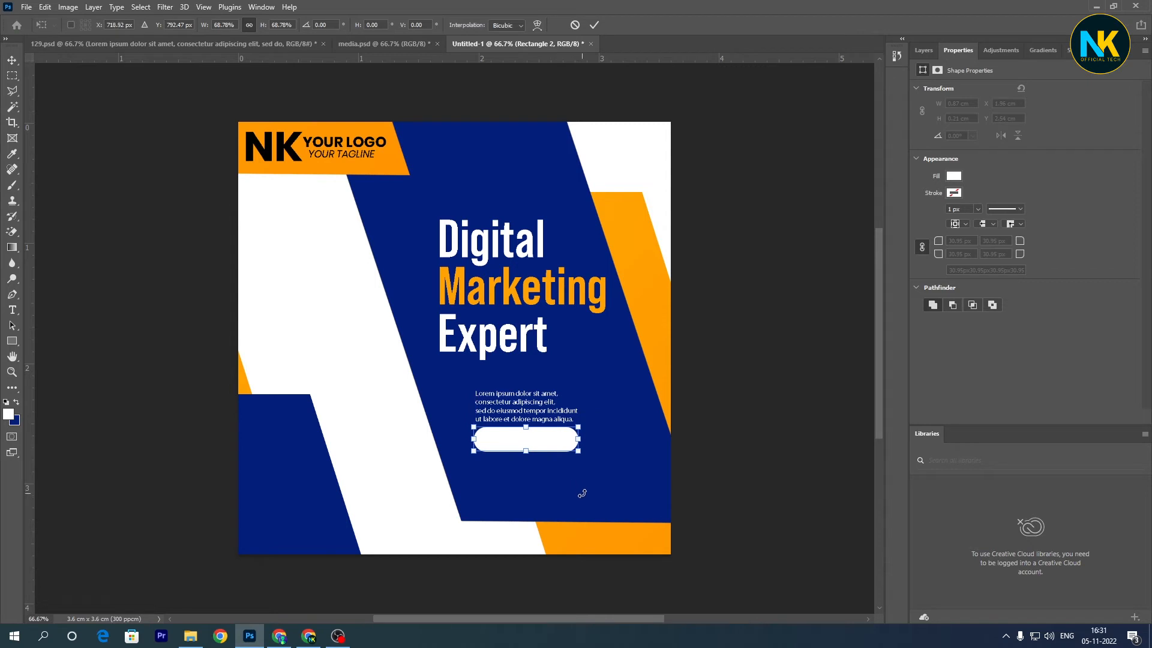
key("Return")
key("v")
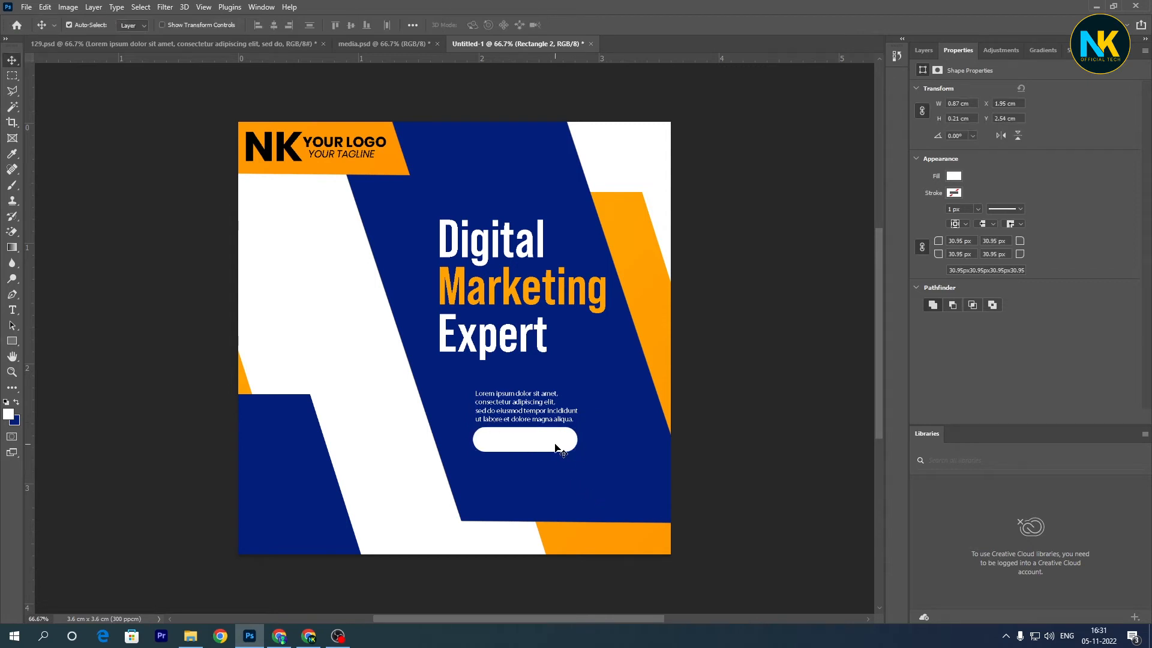
key("t")
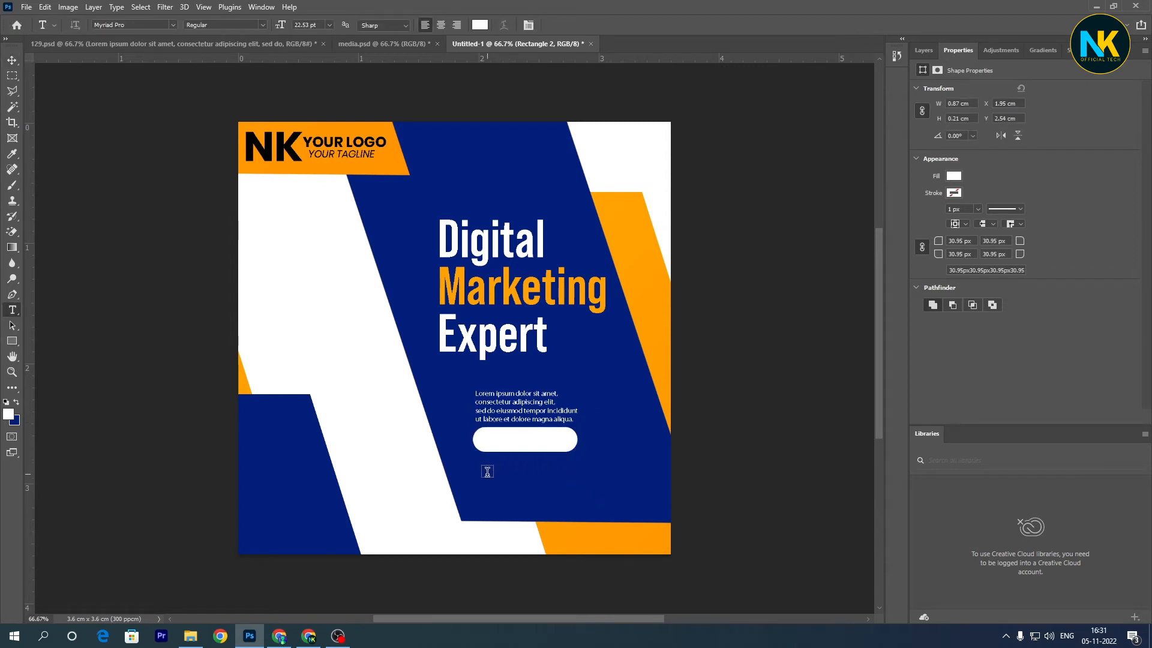
left_click(488, 473)
left_click(551, 26)
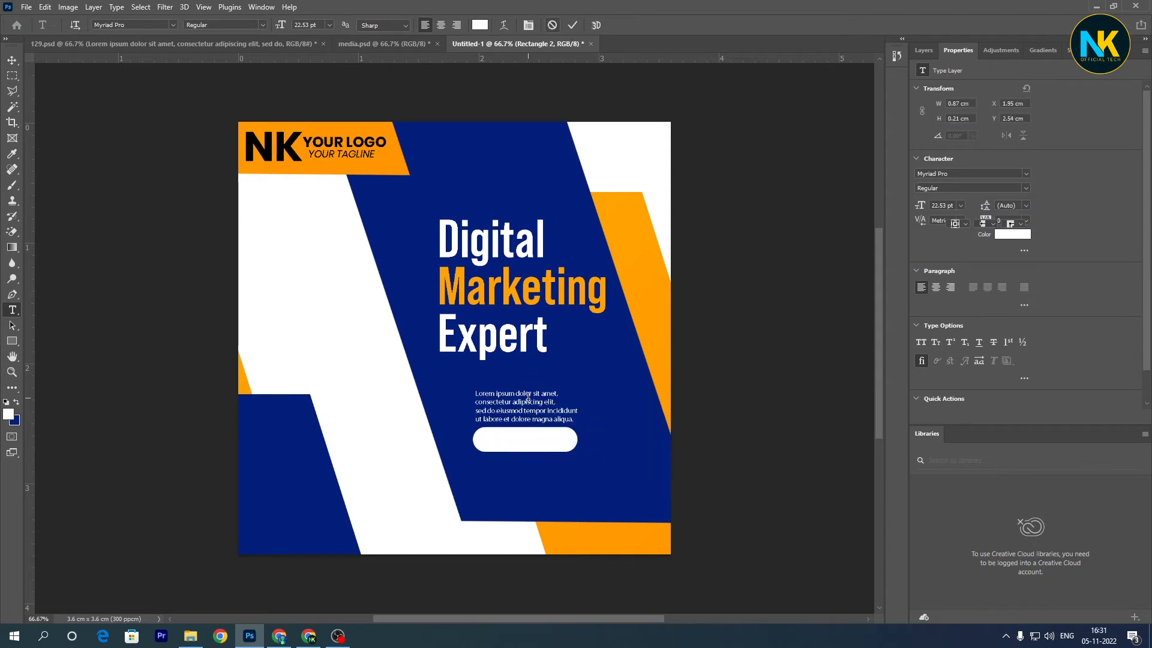
key("v")
key("alt+v")
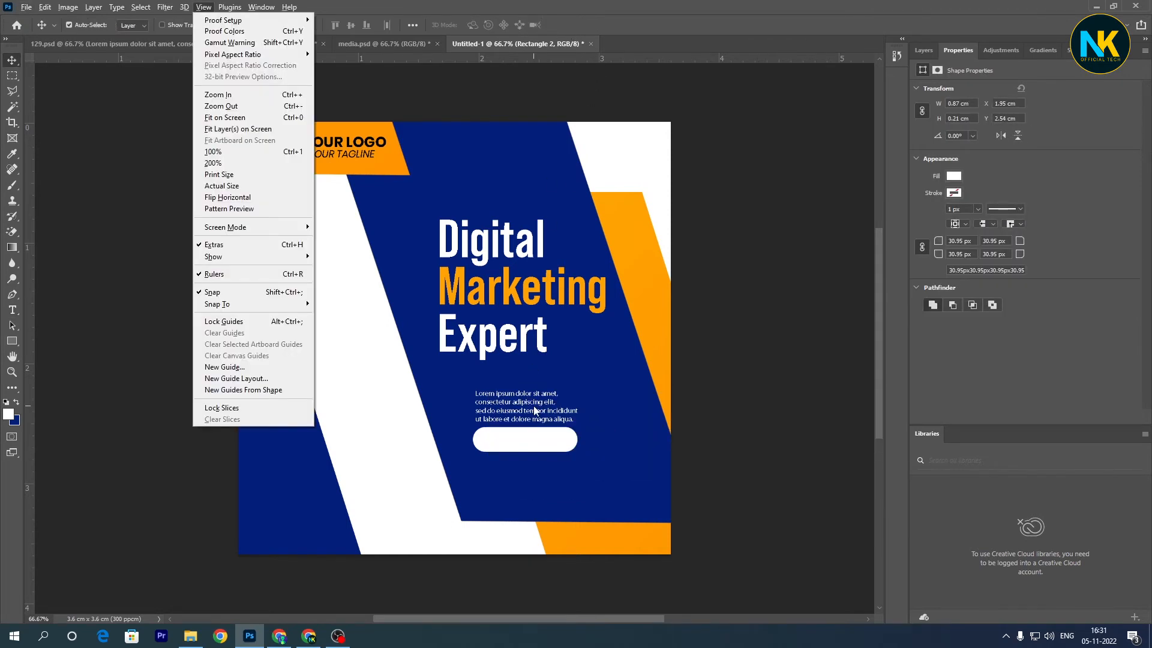
- Duplicate the lorem ipsum paragraph below the white pill and replace the copy's text with "Learn More"
left_click(534, 407)
left_click_drag(534, 410, 533, 486)
double_click(542, 476)
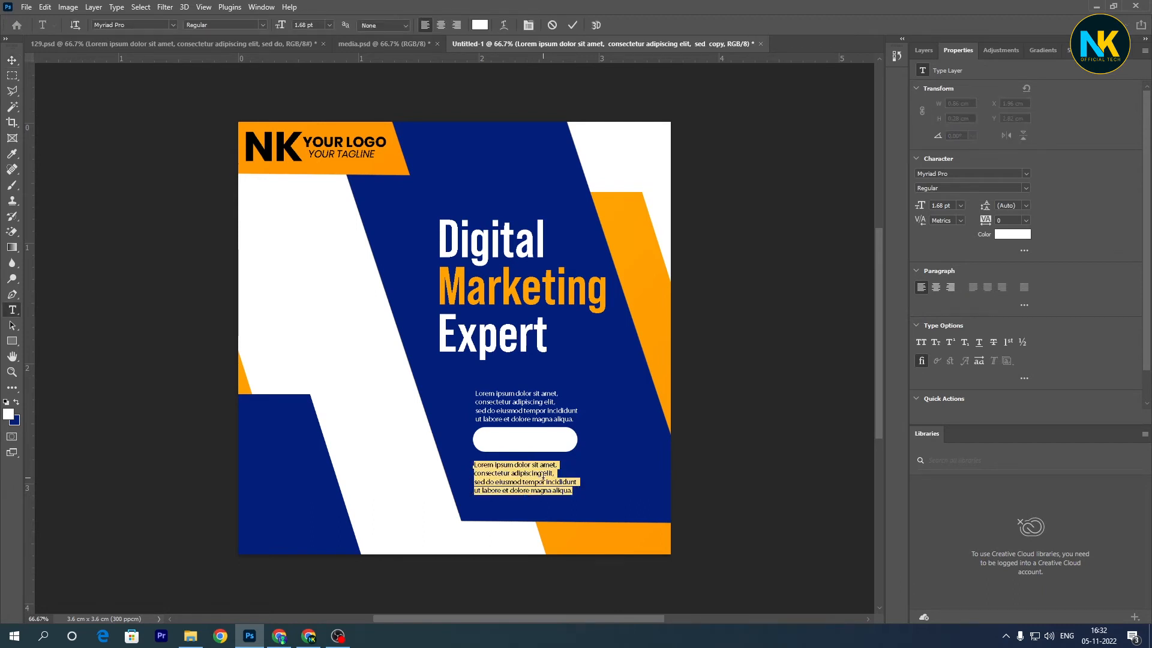
key("BackSpace")
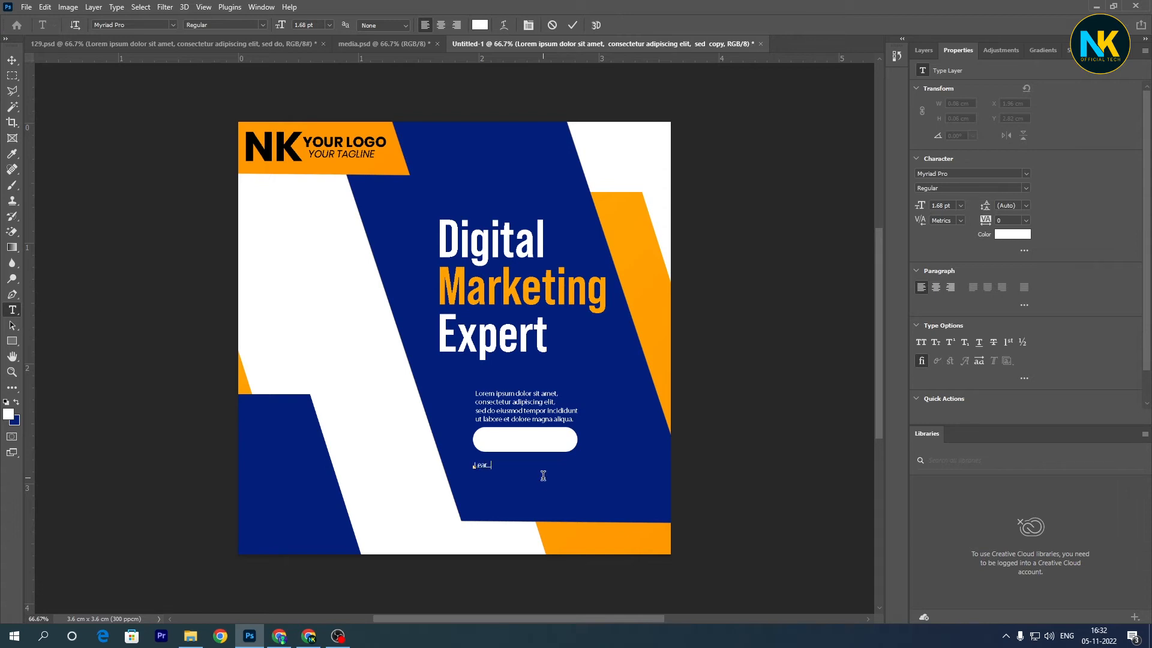
key("ctrl+a")
key("ctrl+Return")
- Enlarge the "Learn More" text to about 268% and move it onto the white pill
key("ctrl+t")
left_click_drag(507, 471, 549, 446)
key("Down")
key("Down")
key("Down")
key("Down")
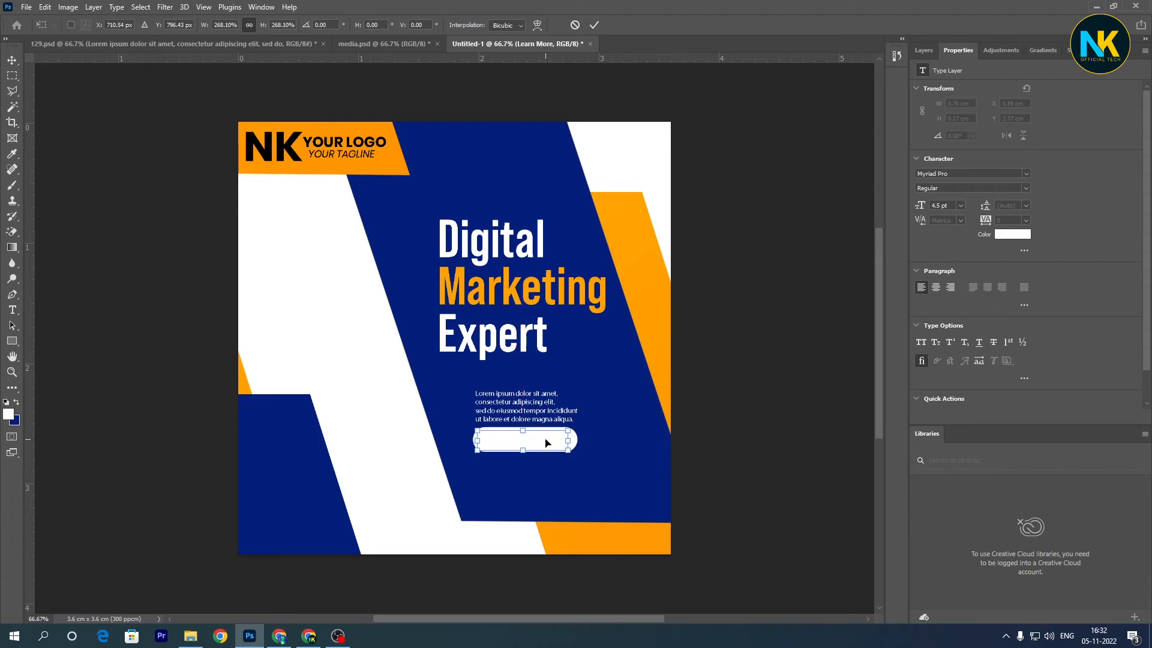
key("Return")
- Recolor the "Learn More" text black (000000)
left_click(547, 443)
key("ctrl+a")
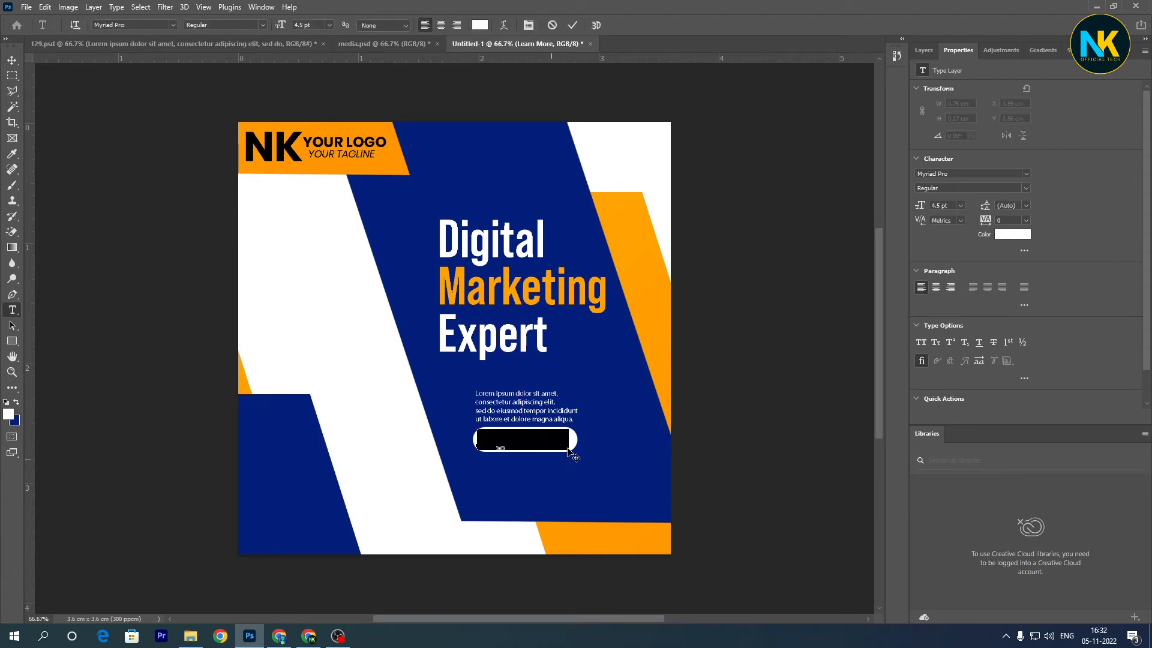
left_click(480, 25)
type("000000")
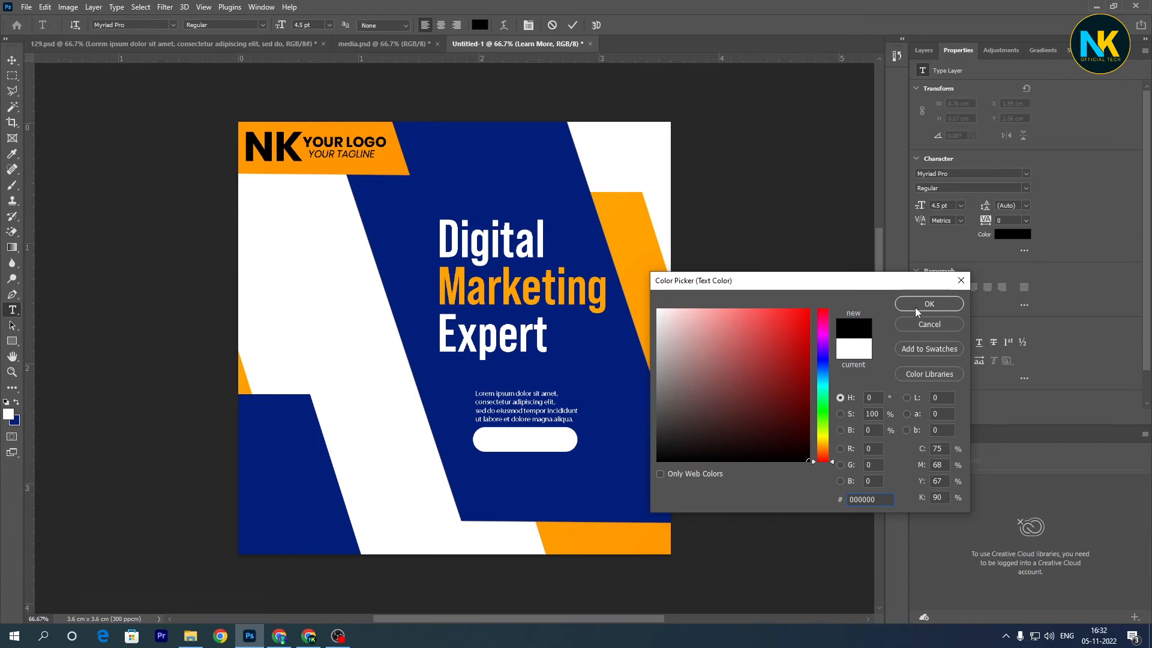
left_click(915, 307)
left_click(572, 26)
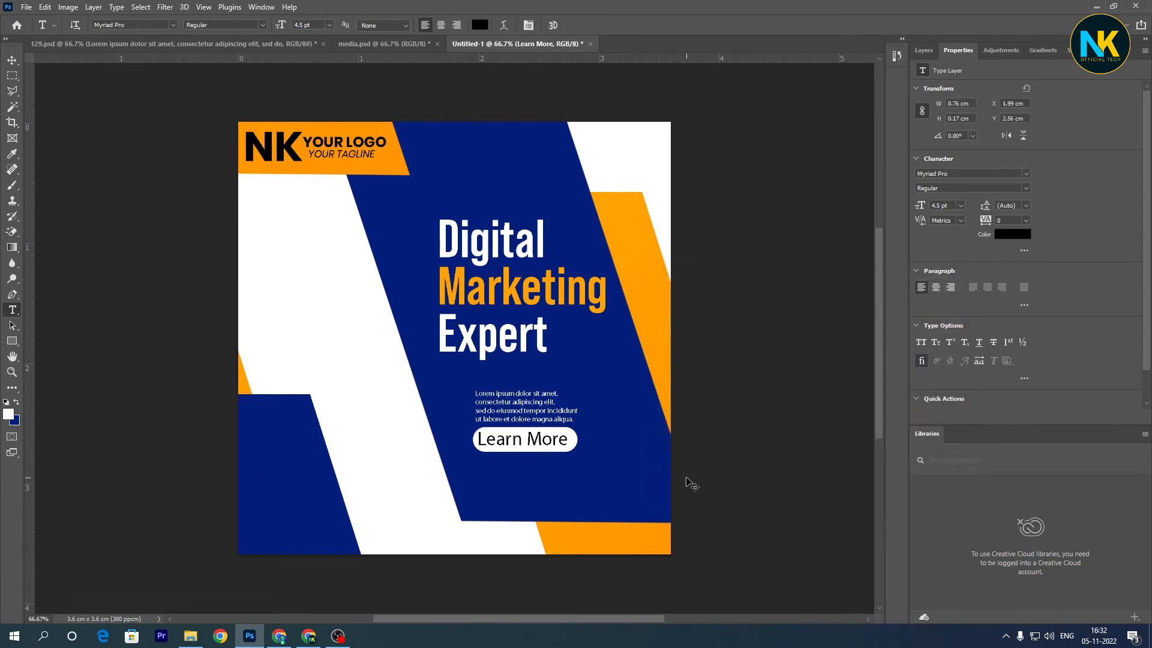
- Scale the "Learn More" text down to about 3.16 pt inside the white pill
key("ctrl+t")
left_click_drag(570, 429, 553, 433)
key("Return")
- Change the font of the "Learn More" text to Open Sans
key("t")
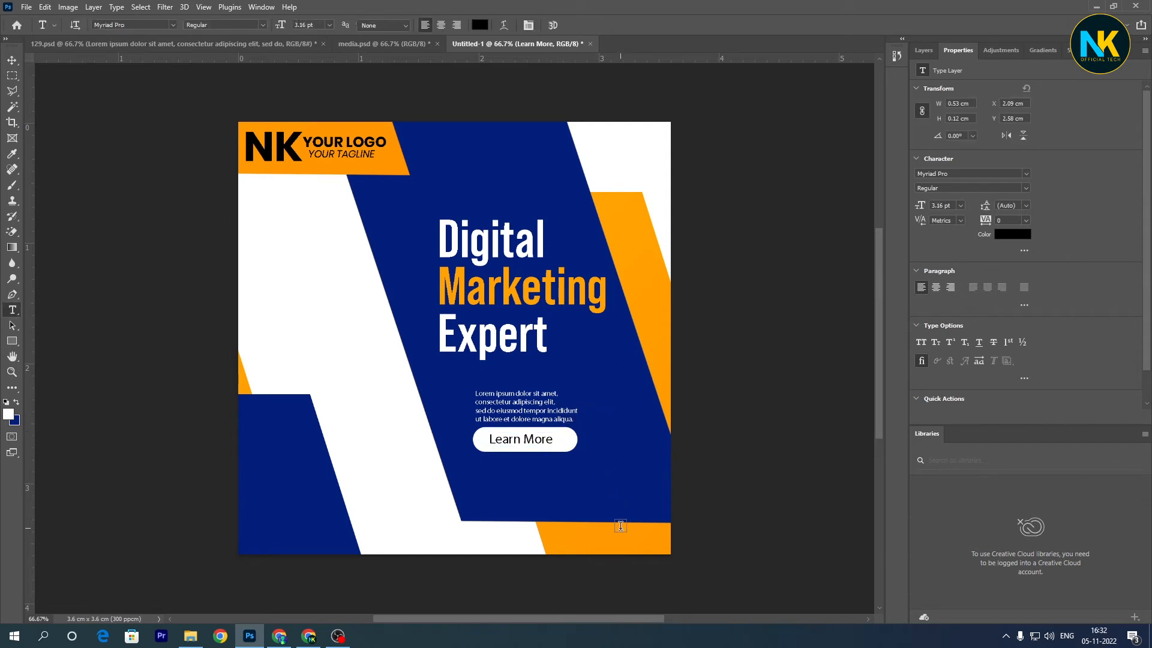
left_click(526, 439)
key("ctrl+a")
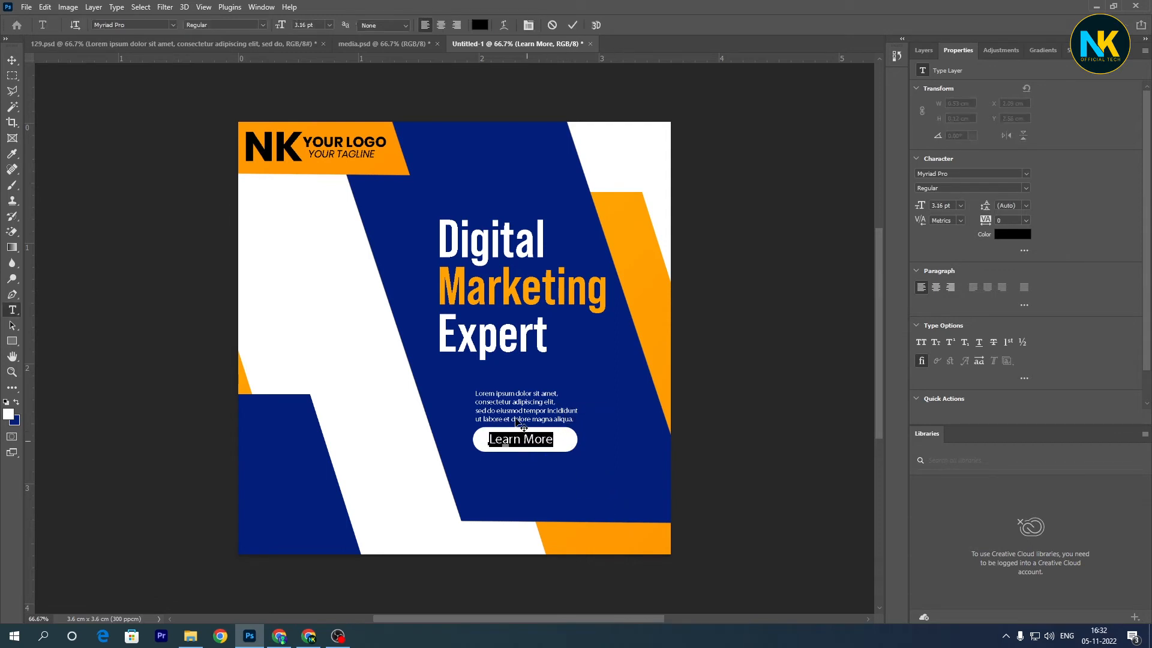
left_click(172, 25)
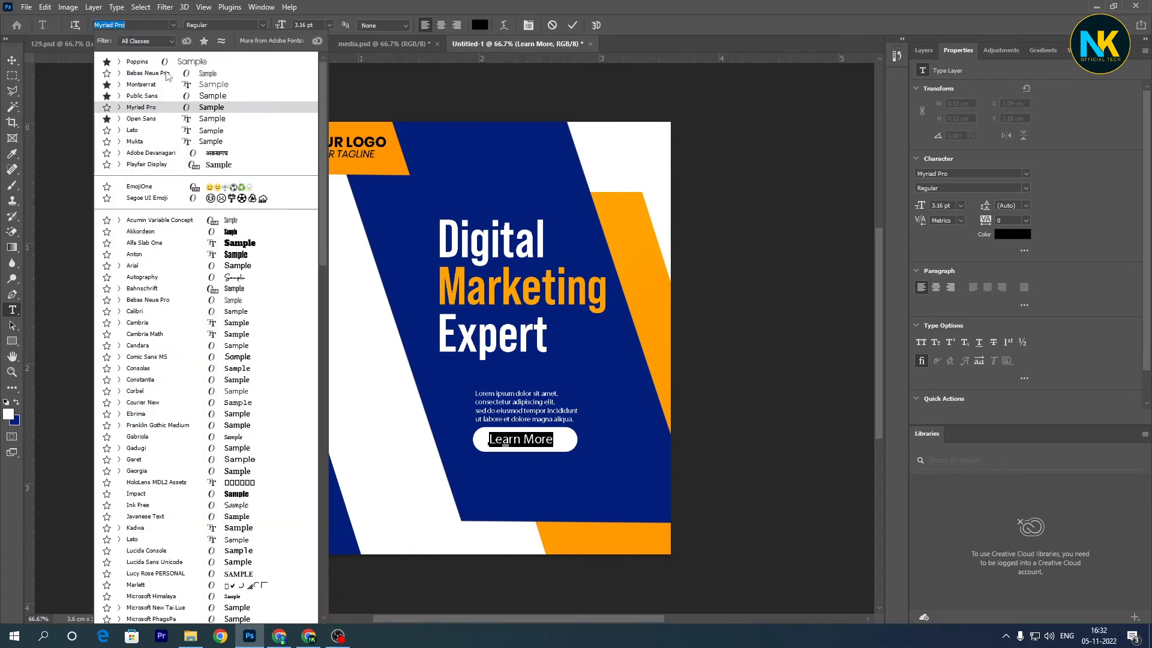
left_click(174, 119)
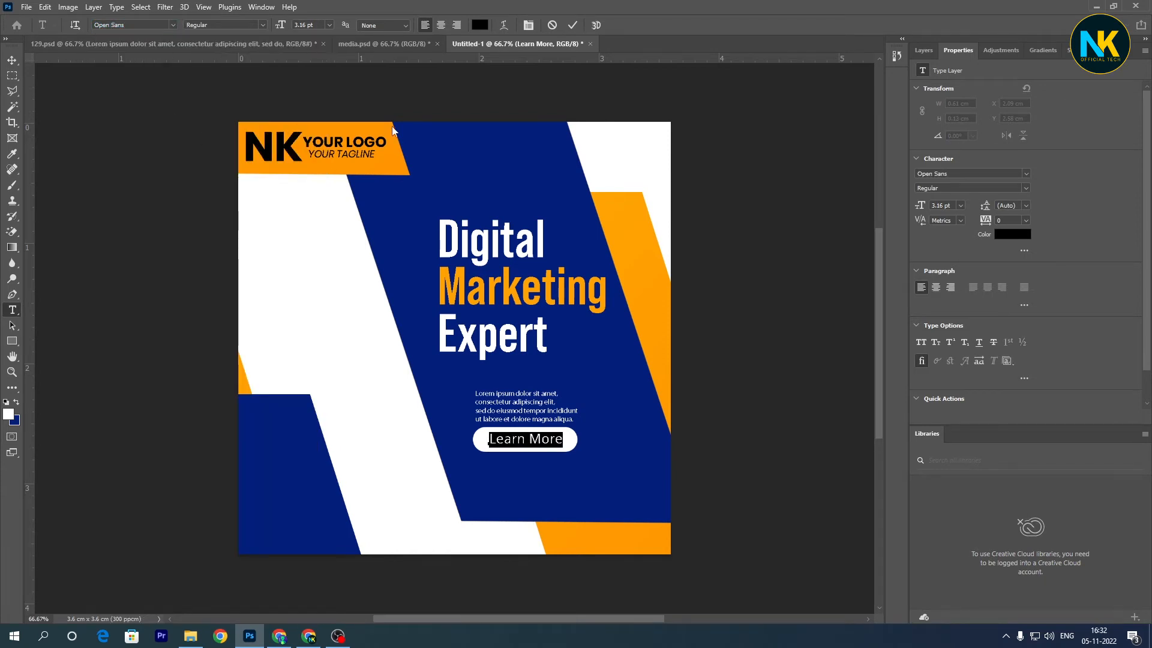
left_click(572, 25)
- Nudge the "Learn More" text slightly to the left within the pill, leaving room at its right end
key("v")
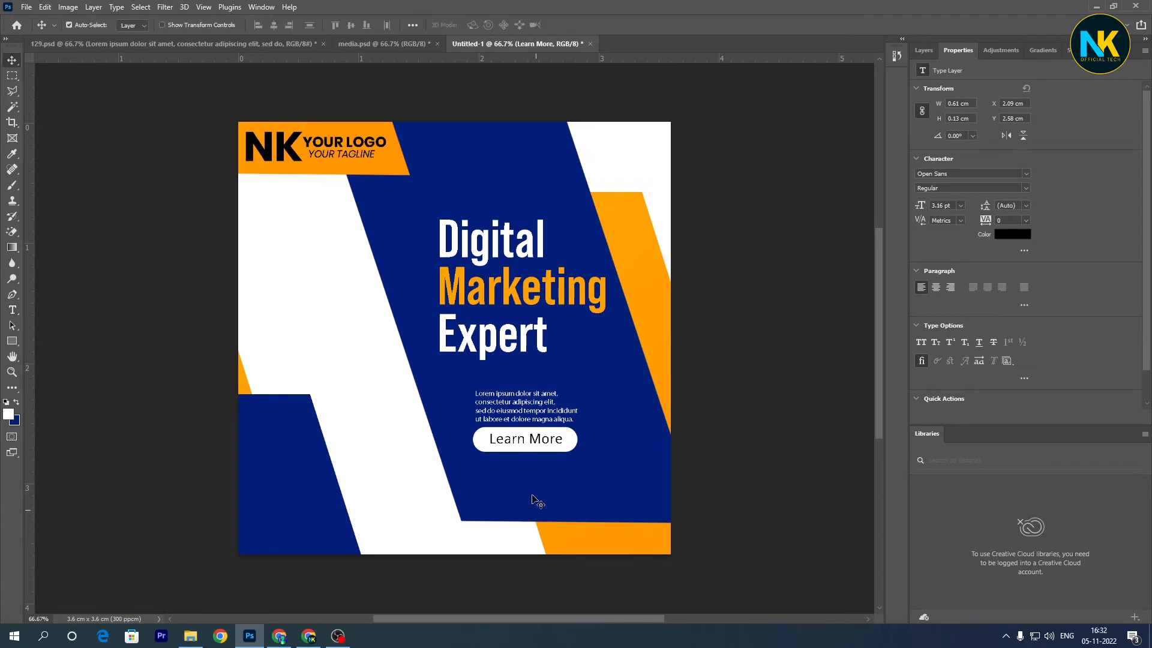
key("Left")
key("Left")
key("Left")
key("Left")
key("Left")
key("Left")
key("Left")
key("Left")
key("Left")
key("Left")
key("Left")
key("Left")
key("Left")
key("Left")
key("Left")
key("Left")
key("Left")
key("Left")
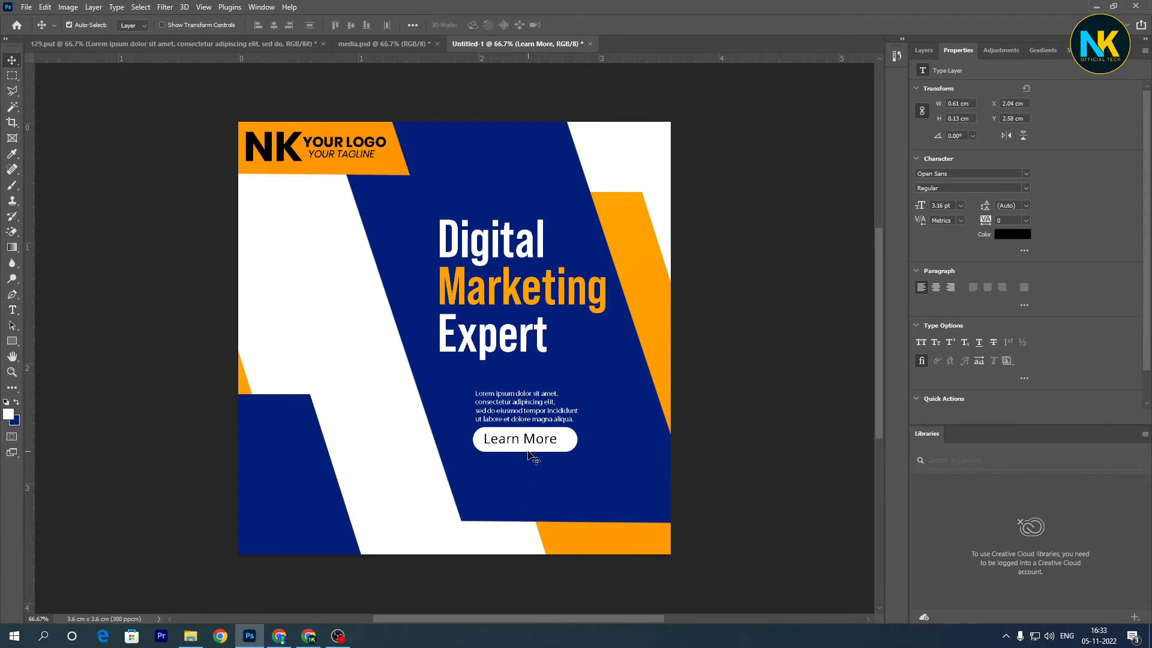
- Choose the double-chevron arrow from the GX04Direct01 set in the NK group for the Custom Shape tool
left_click(12, 340)
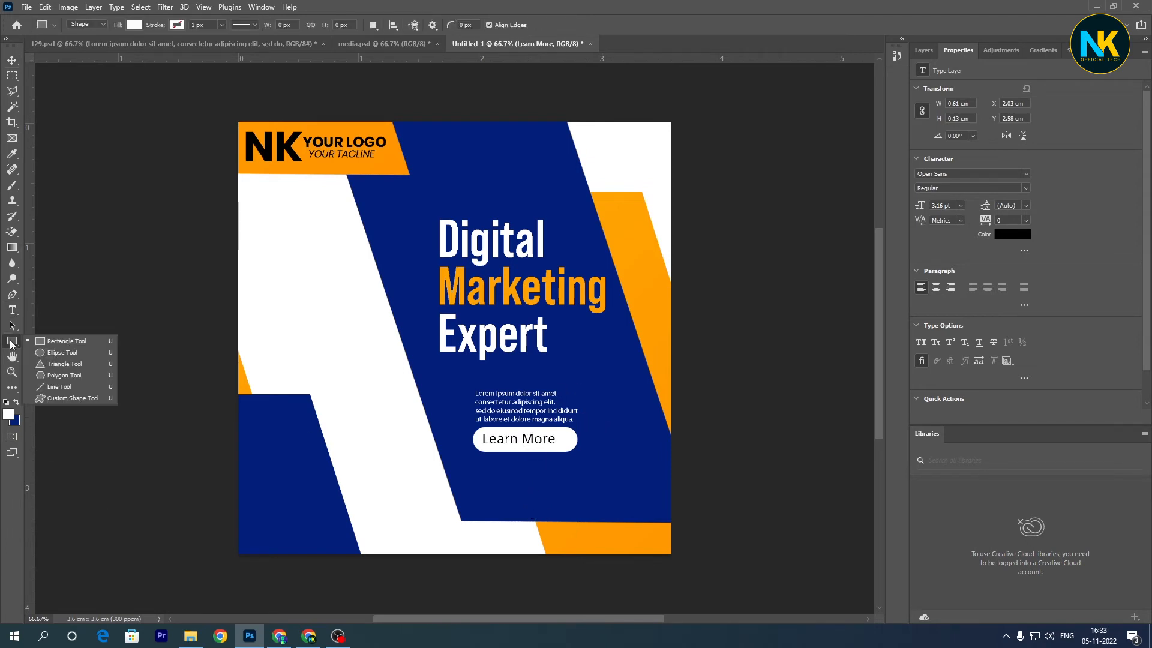
left_click(61, 397)
left_click(487, 26)
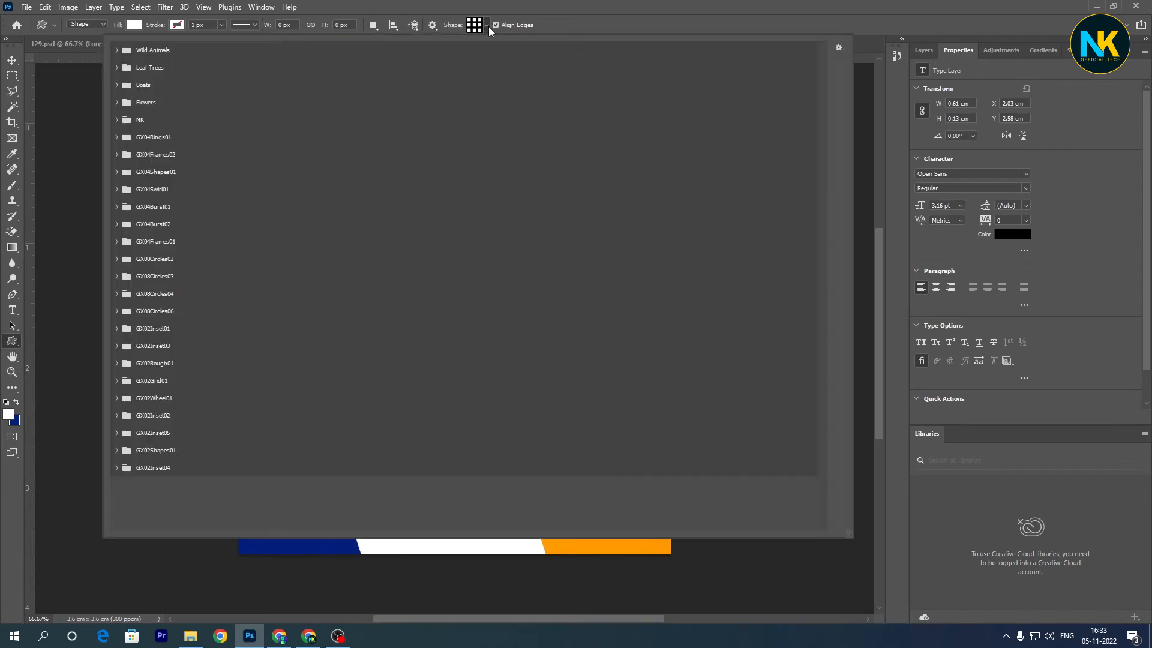
left_click(117, 120)
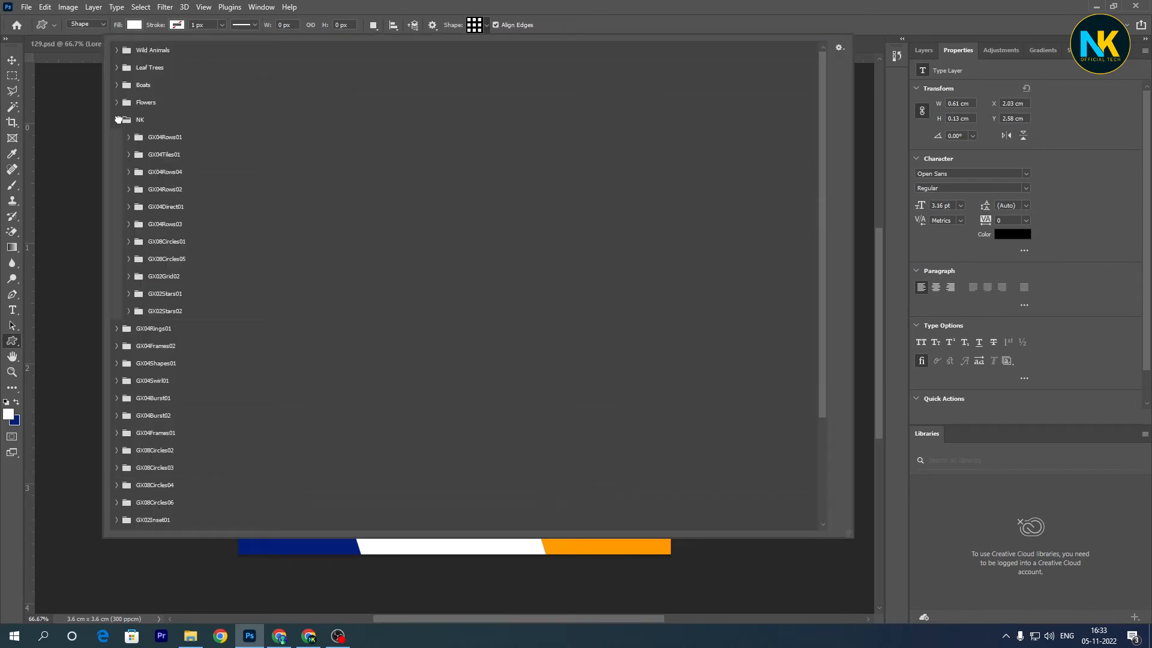
left_click(129, 171)
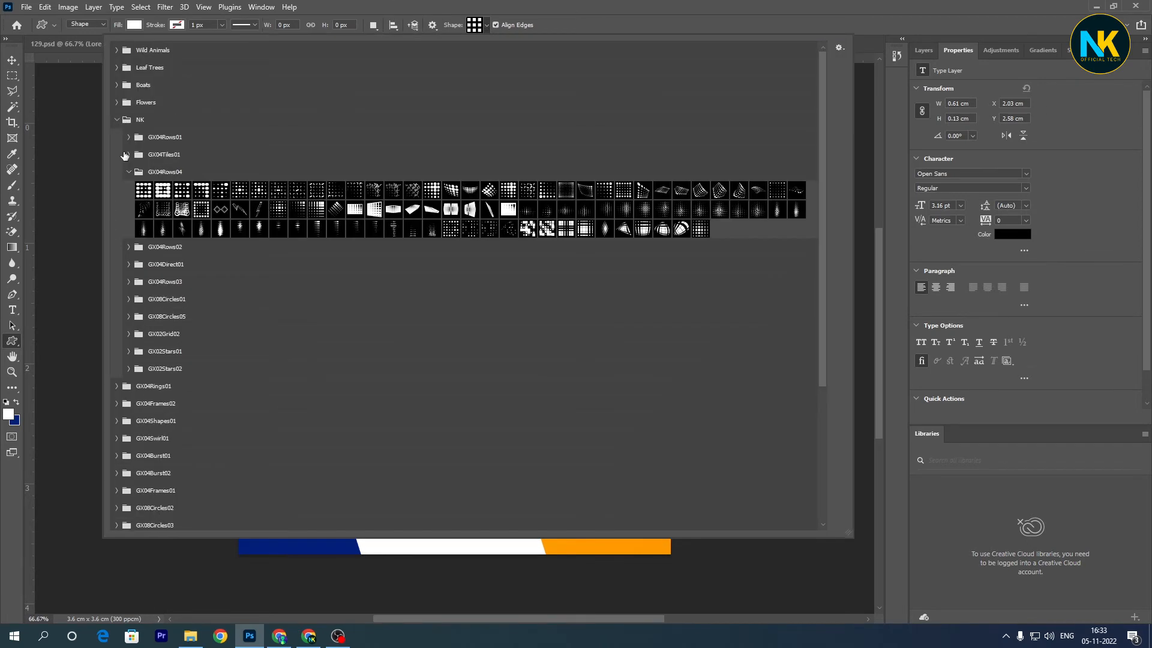
left_click(126, 153)
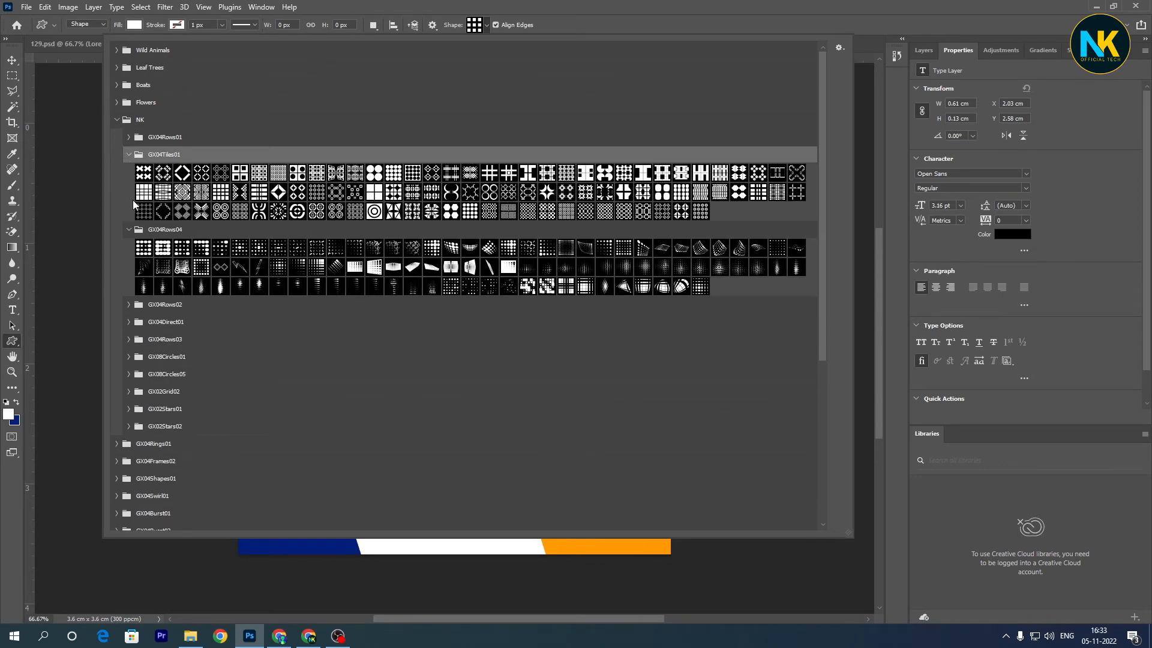
left_click(128, 304)
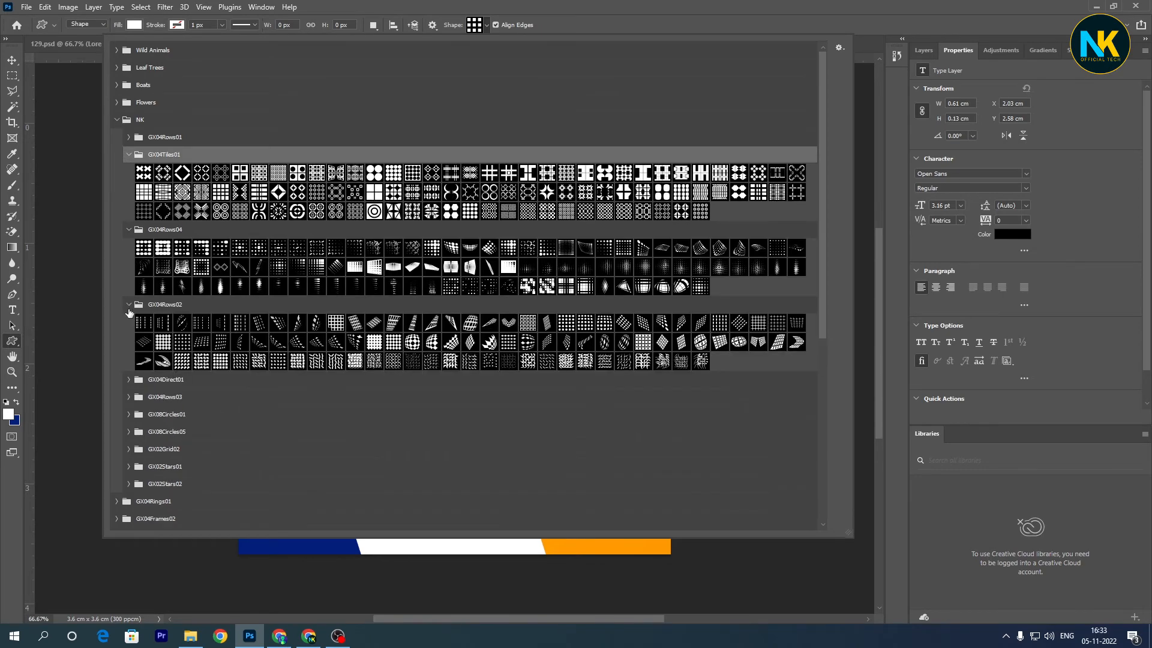
left_click(129, 380)
scroll(637, 367, "down", 1)
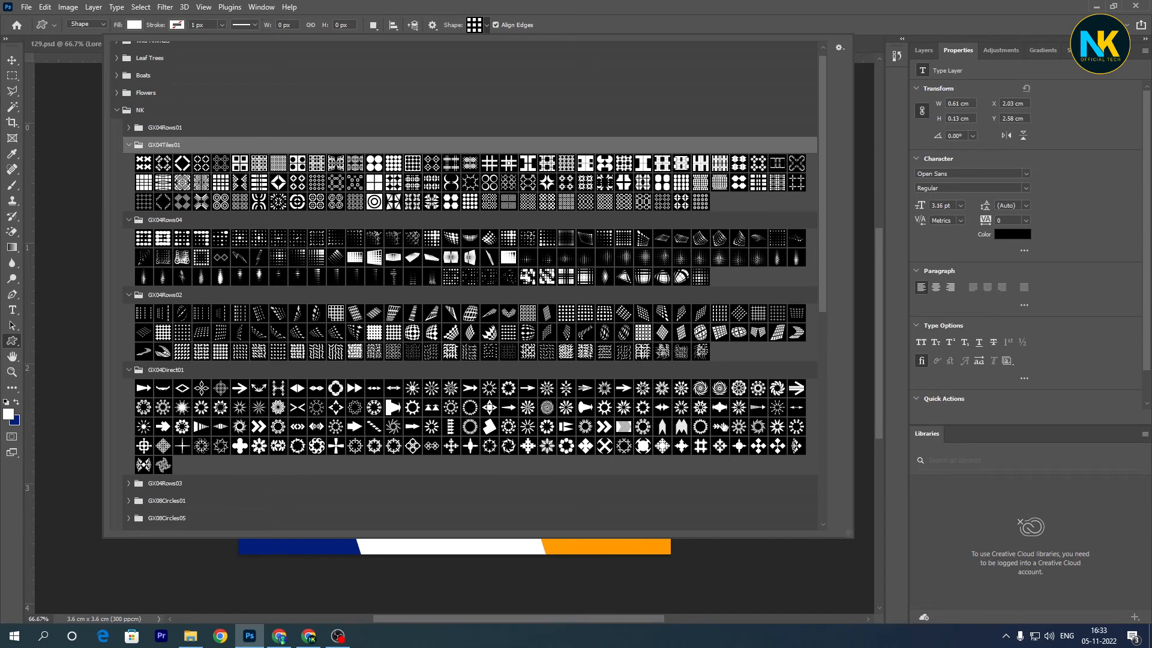
scroll(737, 427, "down", 1)
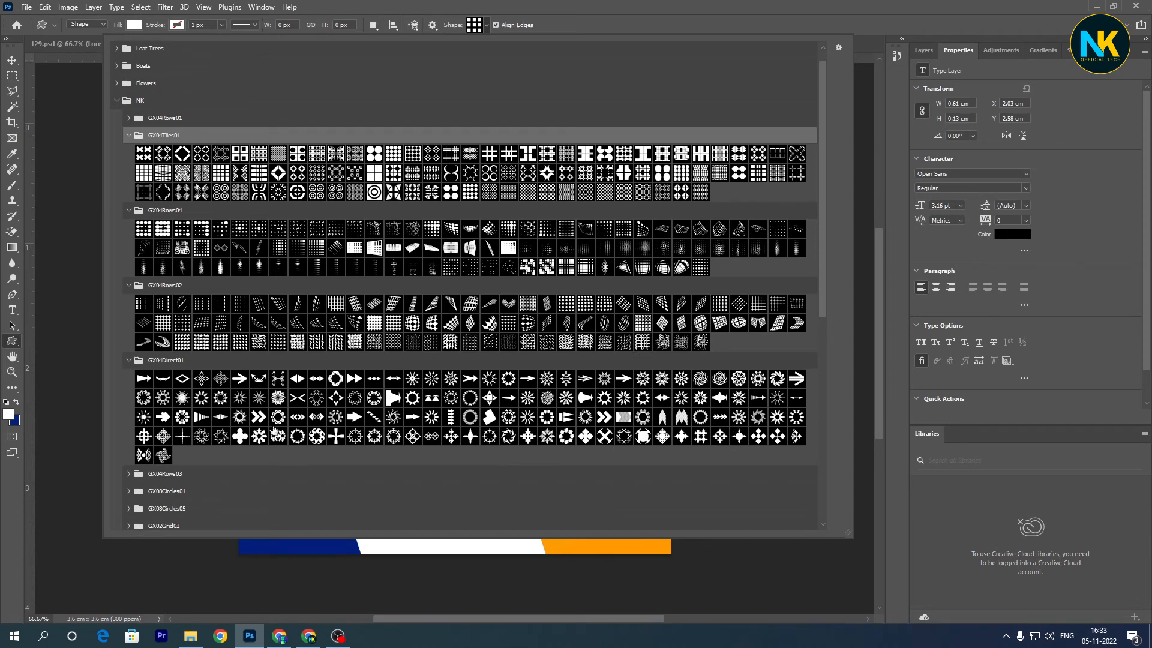
left_click(259, 417)
key("Return")
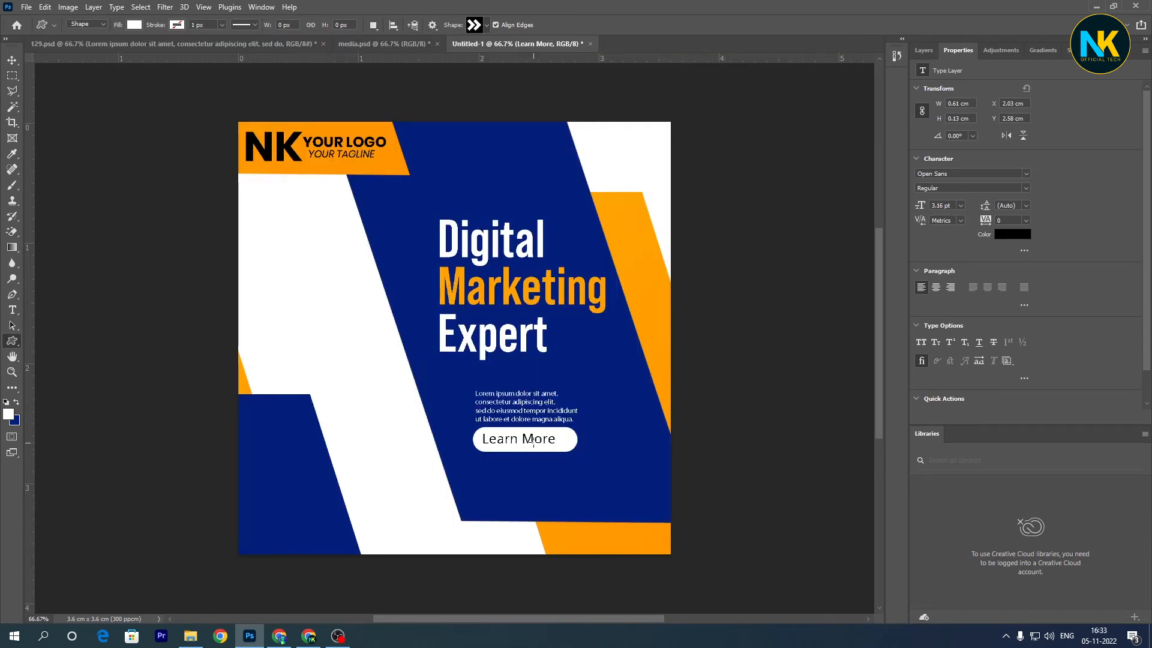
- Set the foreground color to black and draw the double-chevron shape about 80 × 66 px on the white area left of the blue band
left_click(8, 415)
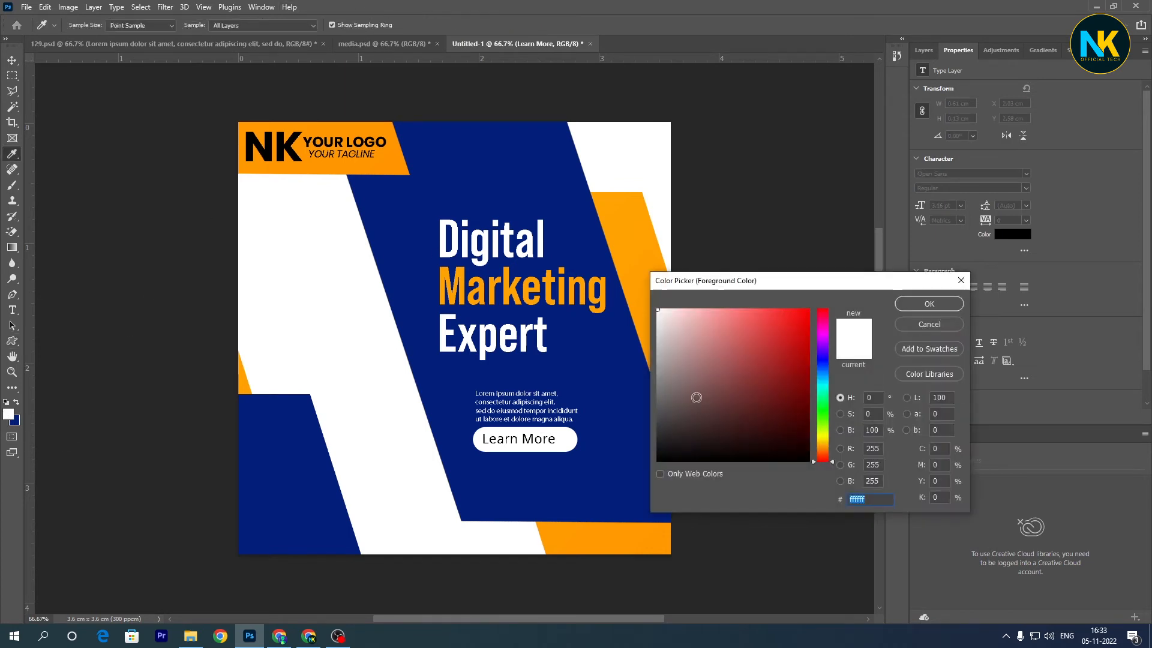
left_click(809, 460)
left_click(929, 304)
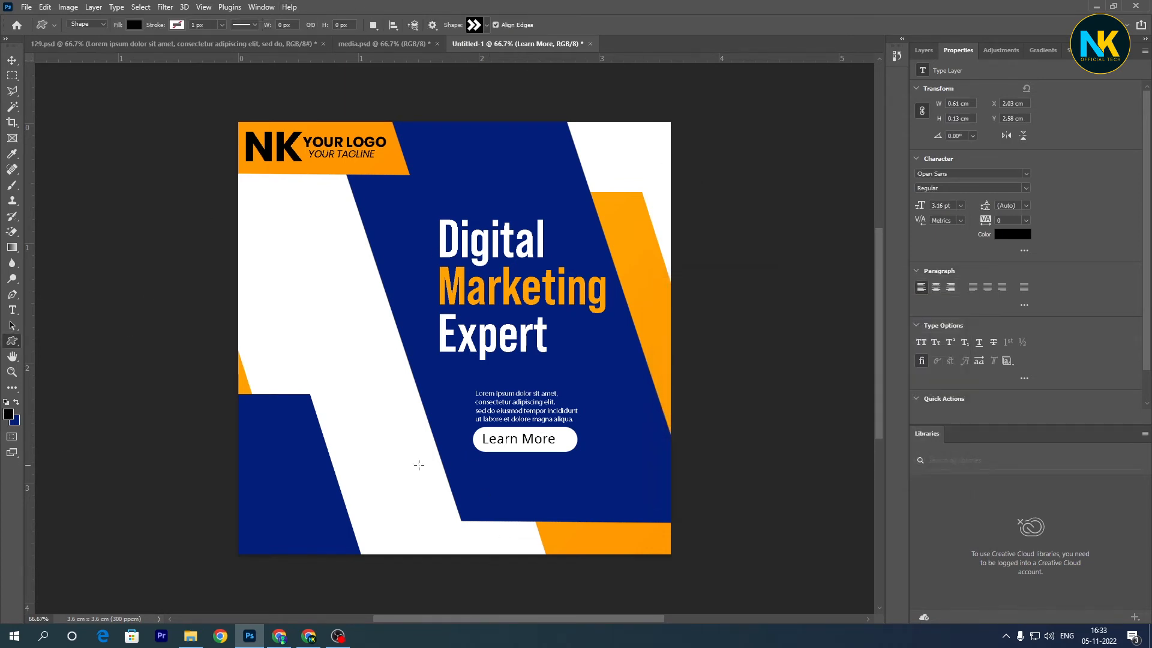
left_click_drag(327, 361, 361, 386)
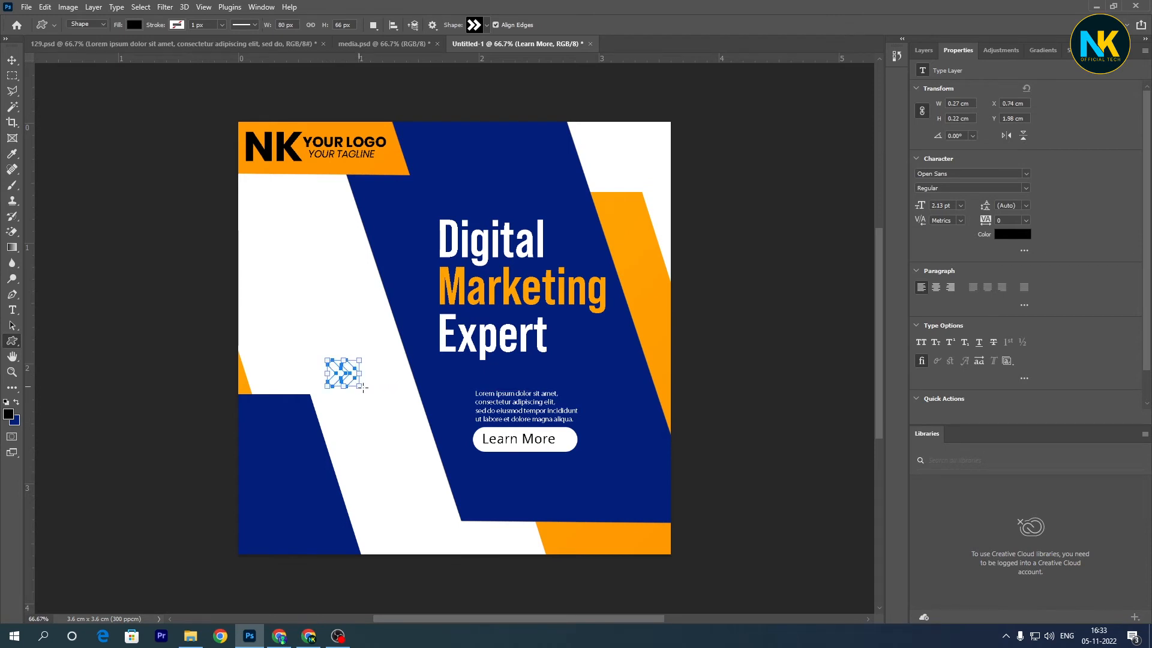
- Remove the stroke from the double-chevron shape
left_click(953, 193)
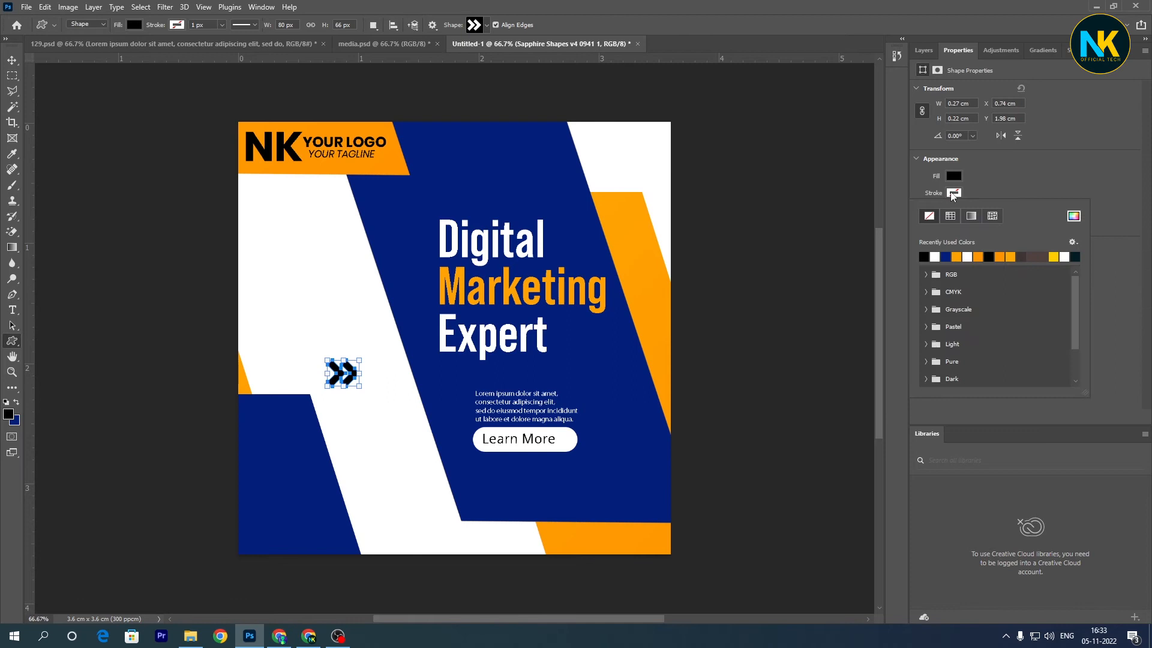
left_click(929, 217)
key("v")
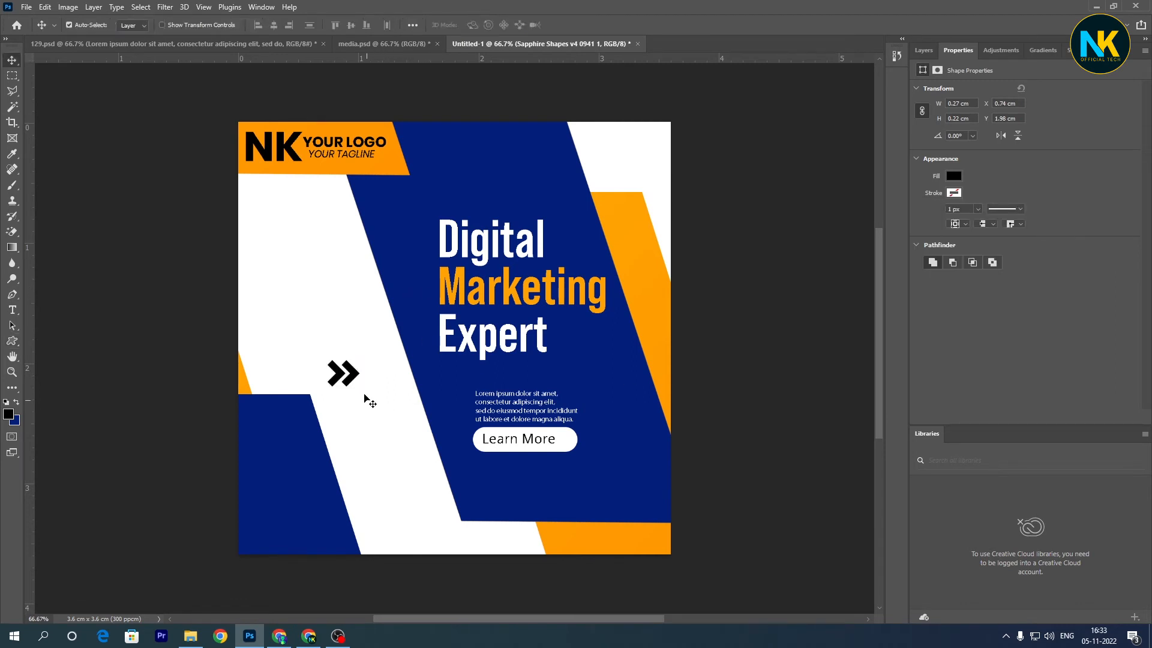
- Move the double-chevron into the right end of the white pill, scale it to about 52.5%, and nudge it beside "Learn More"
left_click_drag(357, 387, 570, 457)
key("ctrl+t")
key("Right")
key("Right")
key("Right")
key("Right")
key("Right")
key("Right")
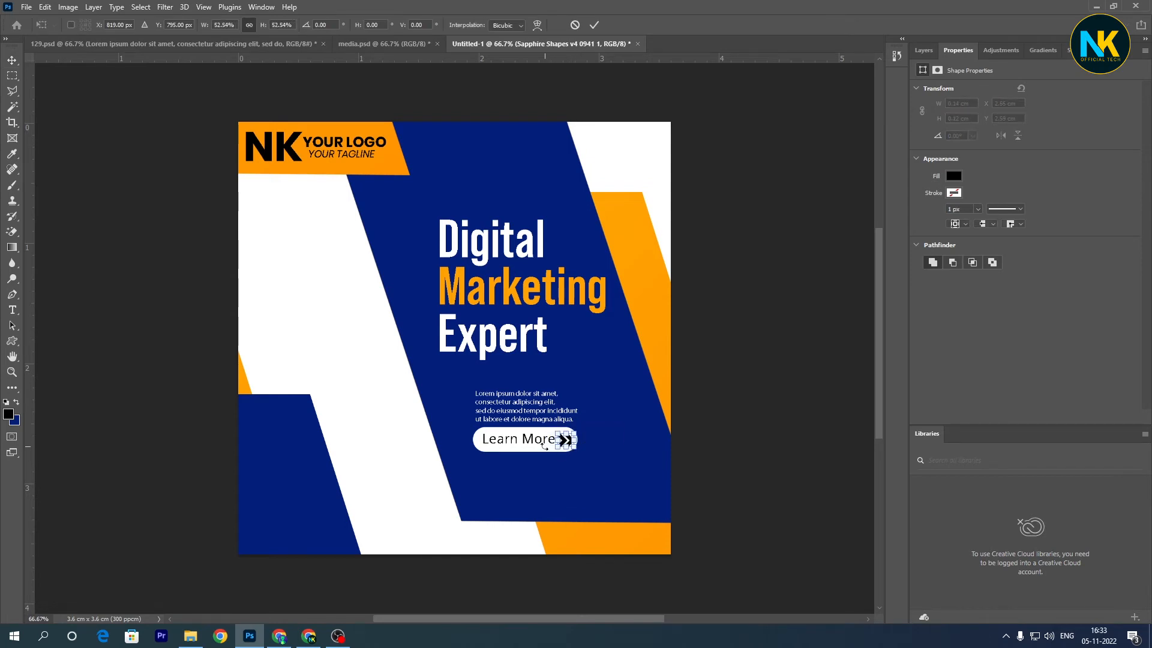
key("Return")
key("Left")
key("Left")
key("Left")
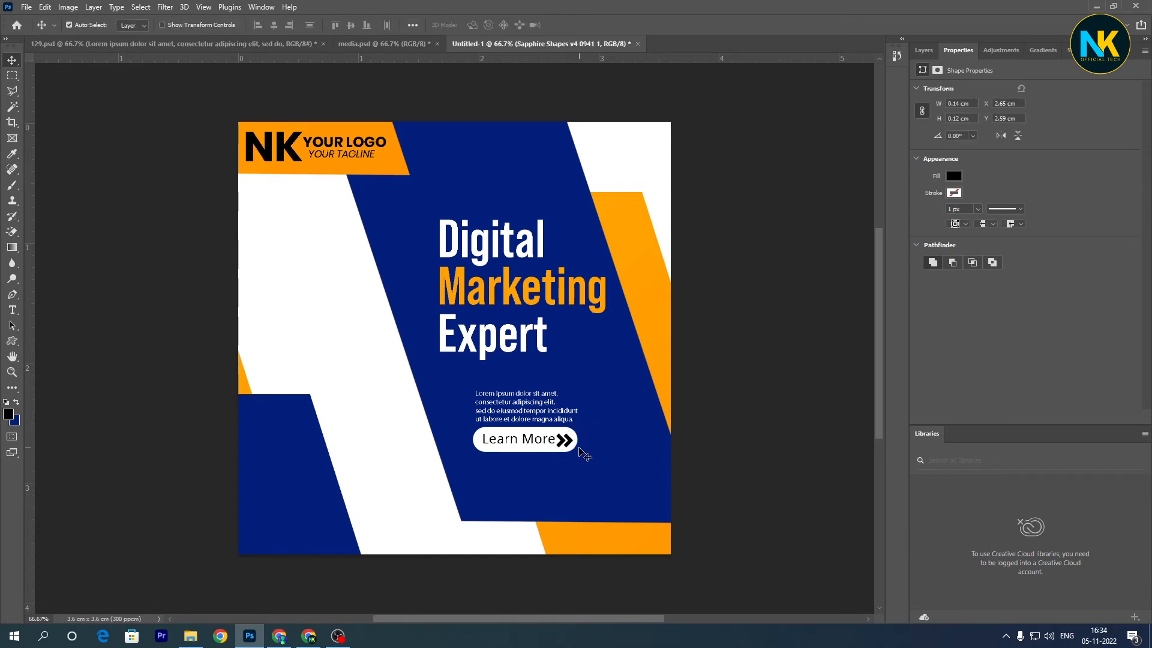
key("Up")
- Draw a thin rectangle about 292 × 12 px directly beneath the word "Expert" as an underline
left_click(557, 356)
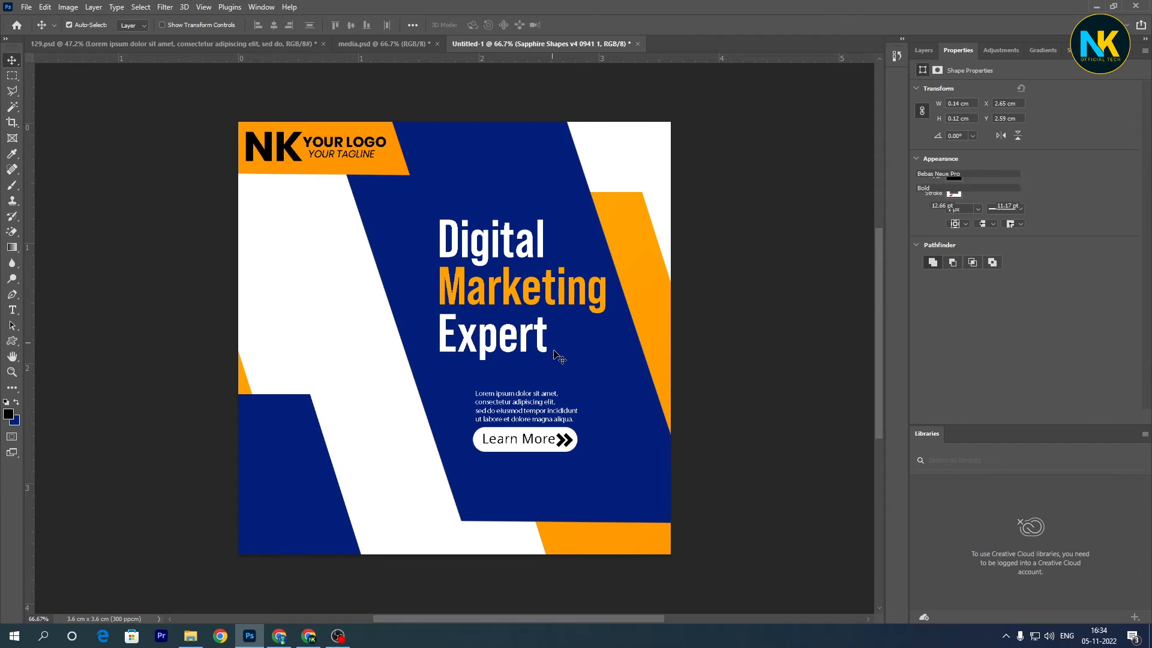
key("u")
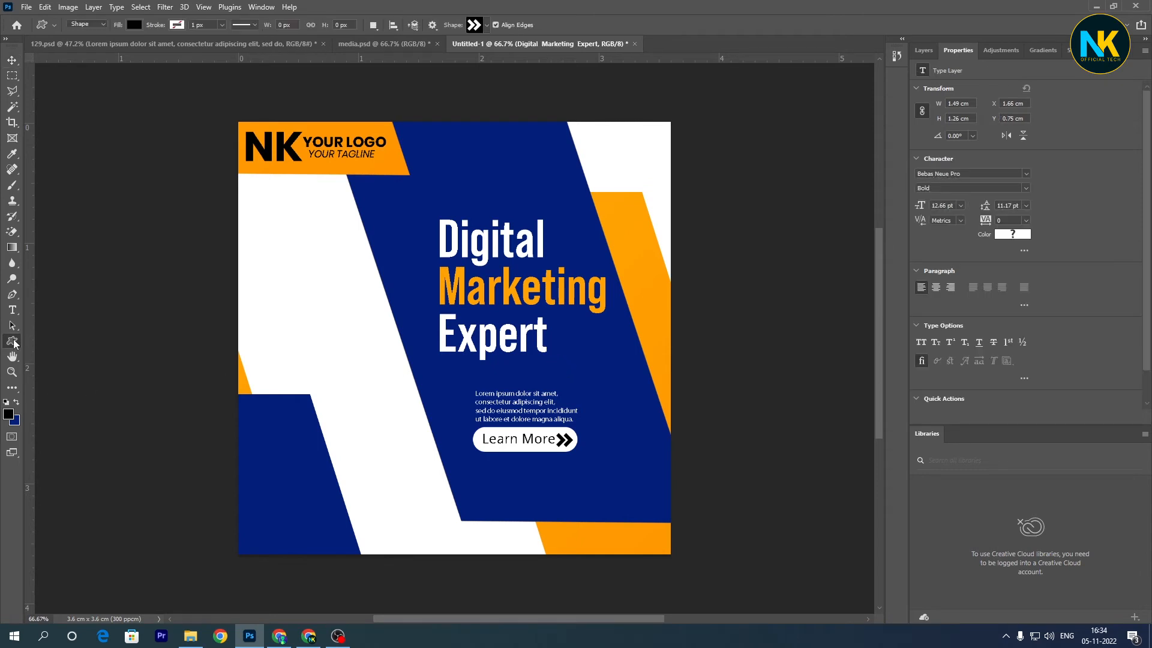
right_click(14, 343)
left_click(49, 337)
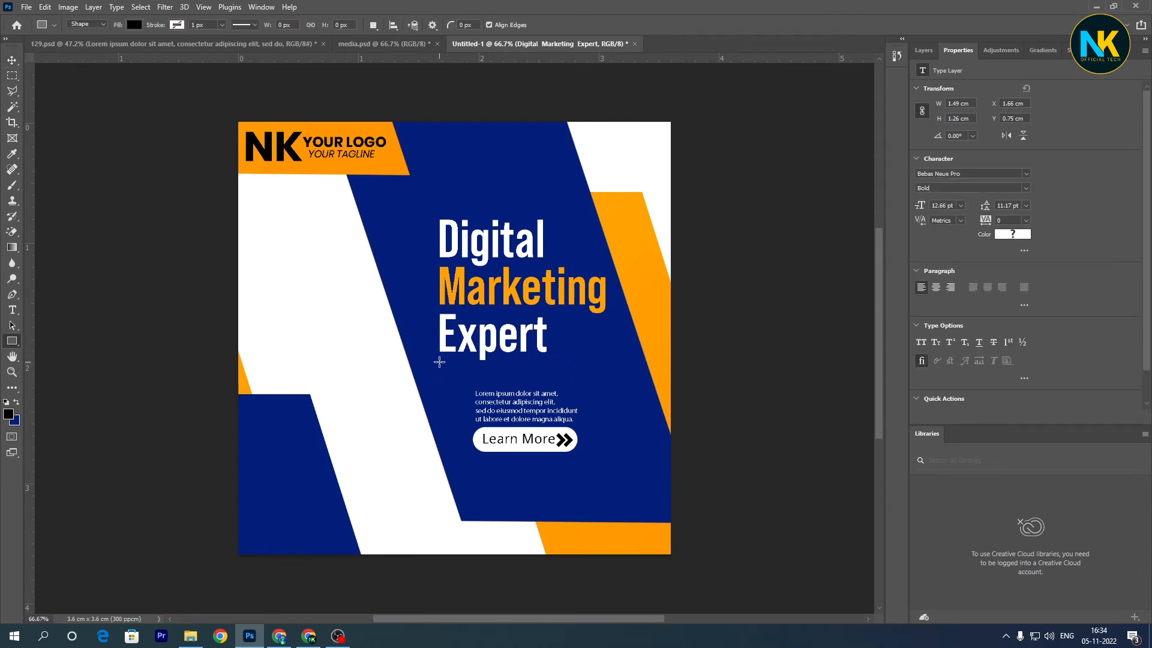
left_click_drag(439, 362, 556, 366)
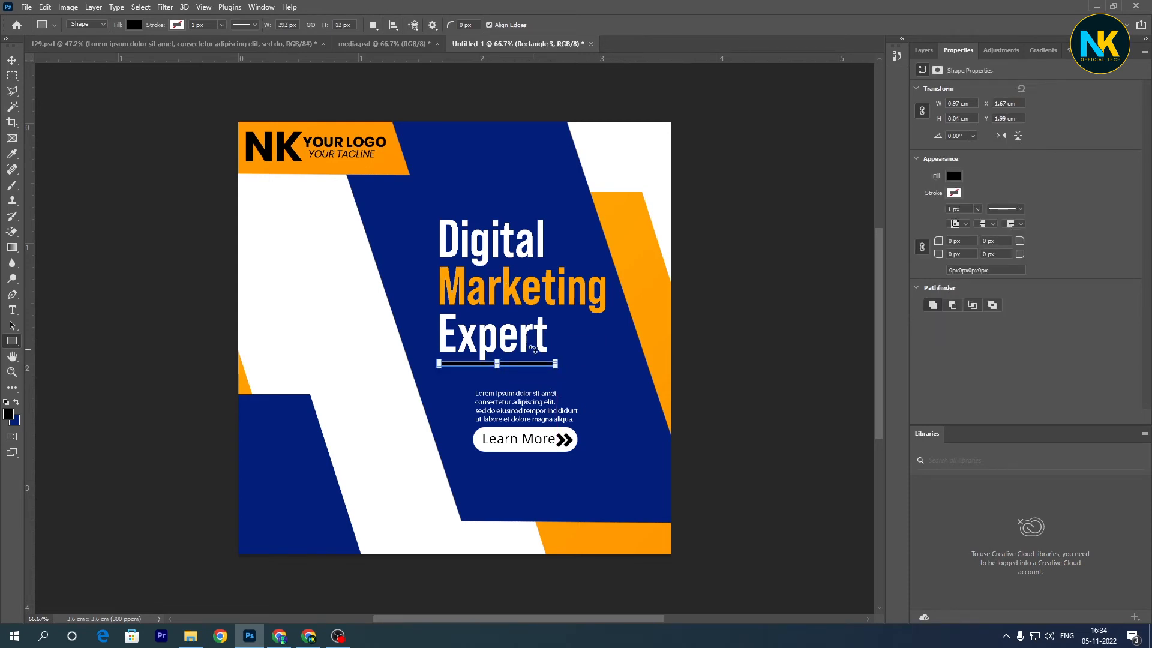
left_click(953, 176)
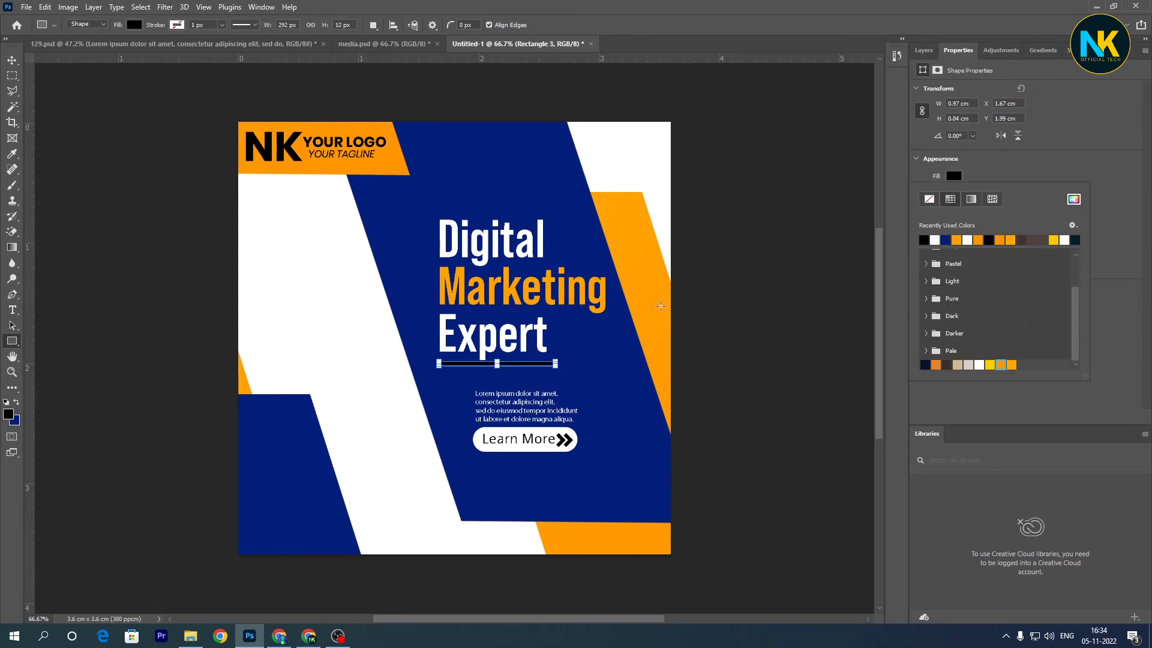
left_click(530, 304)
left_click(590, 271)
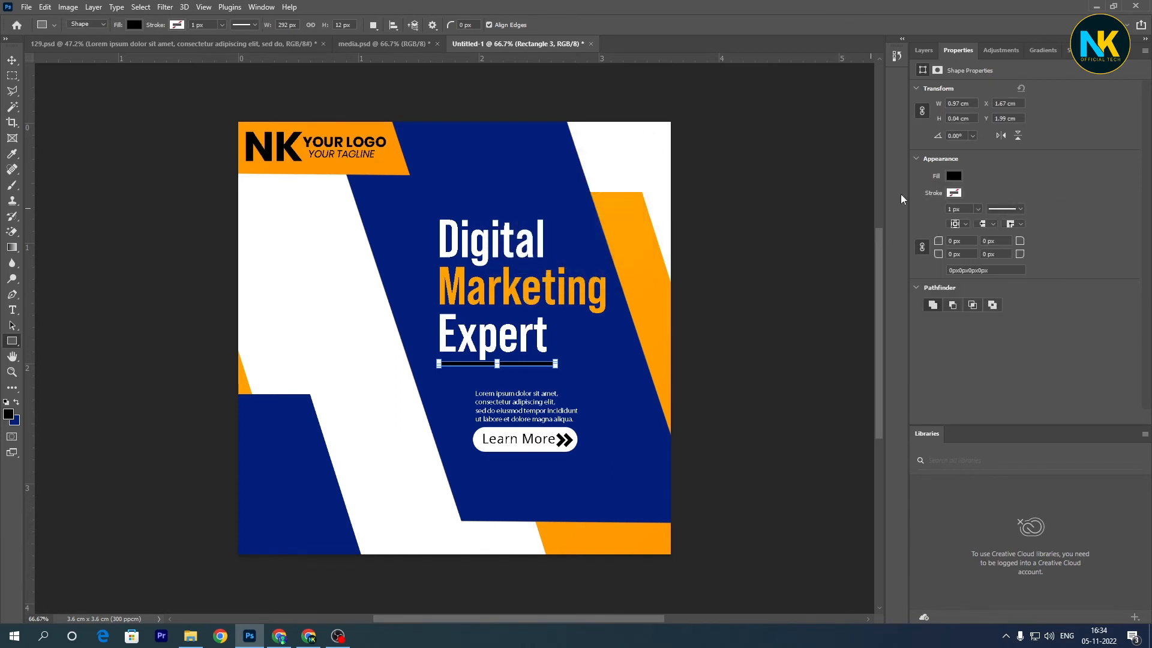
left_click(953, 176)
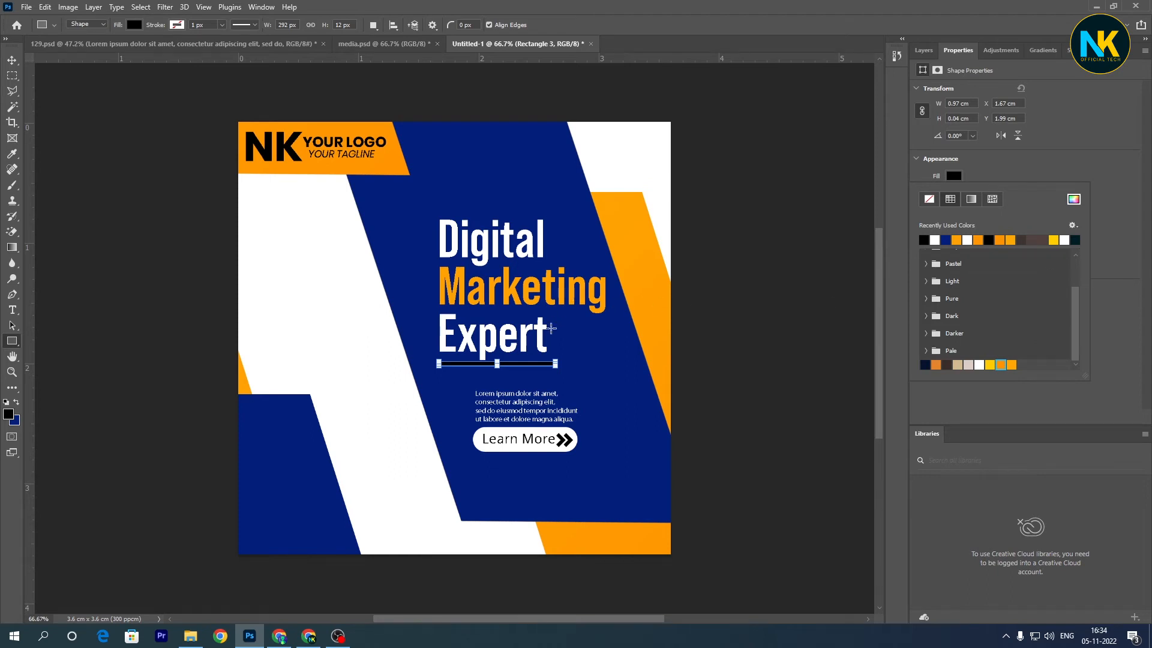
key("Escape")
key("b")
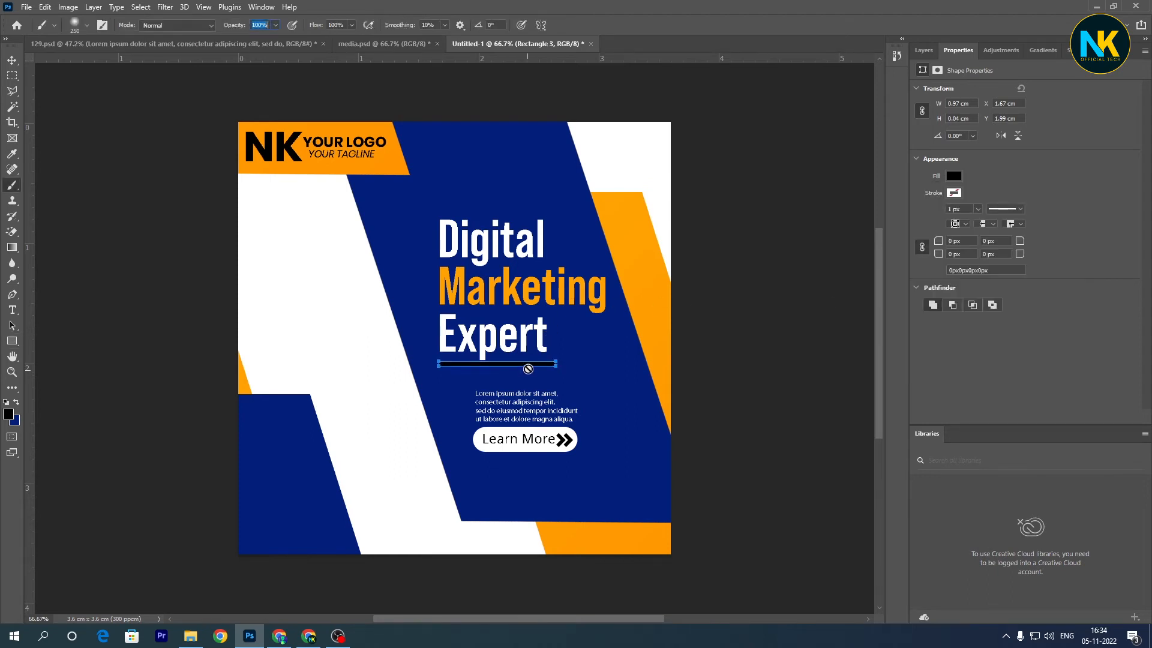
- Fill the underline rectangle beneath "Expert" with an orange from the recently used colors
left_click(950, 174)
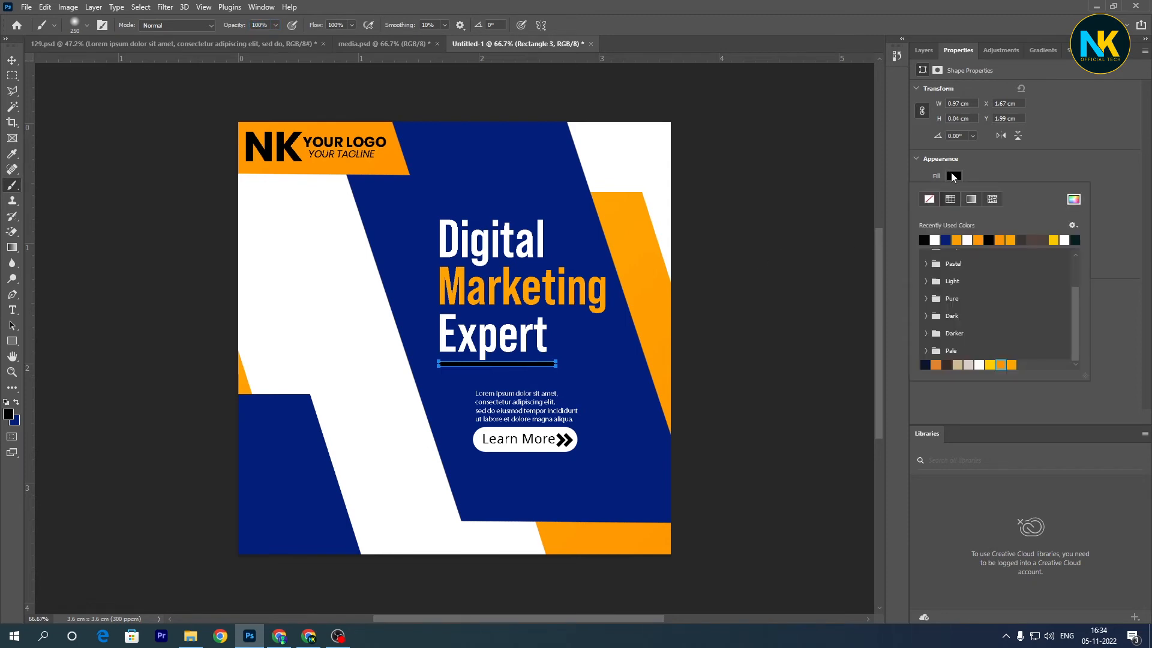
left_click(1011, 242)
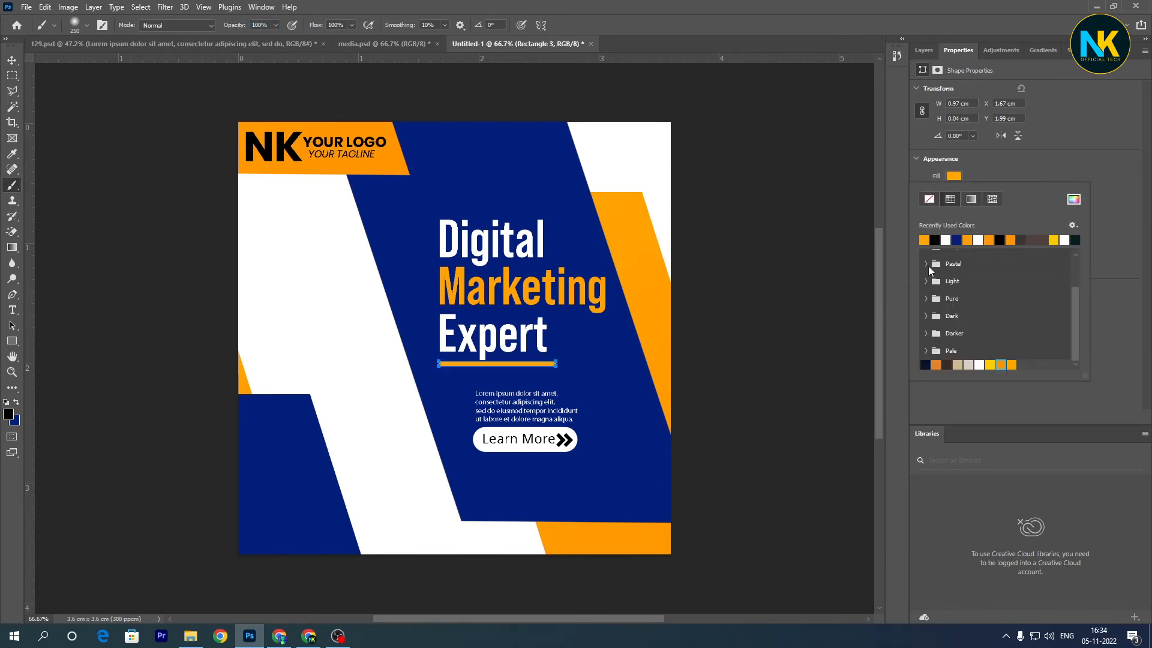
scroll(963, 285, "up", 3)
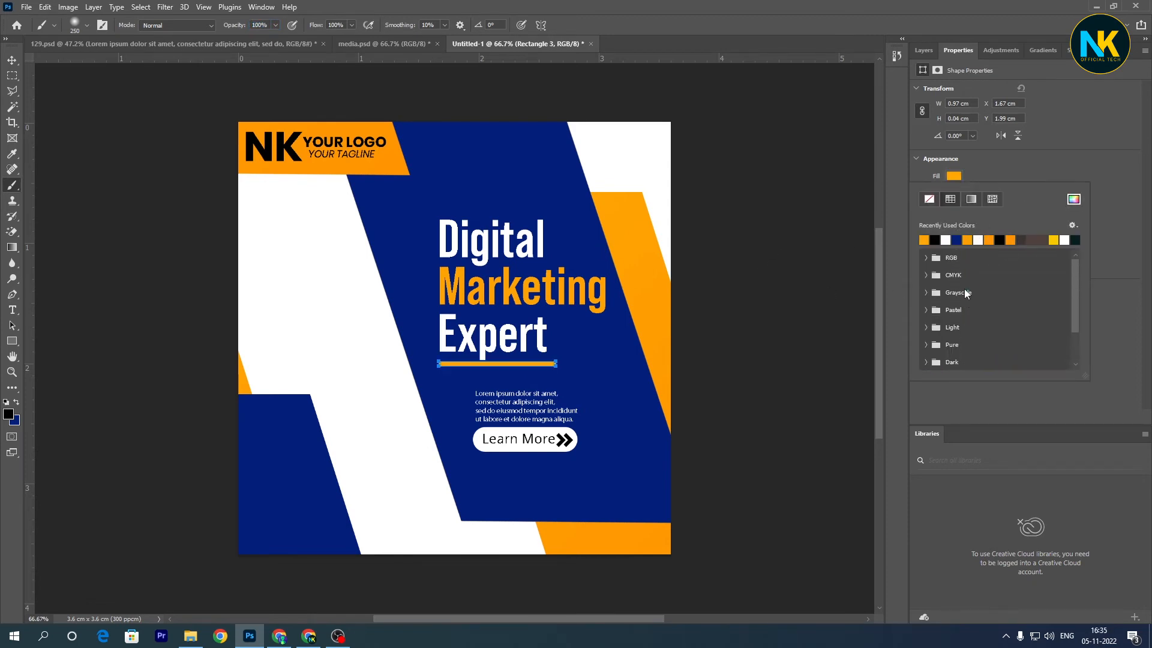
left_click(1010, 240)
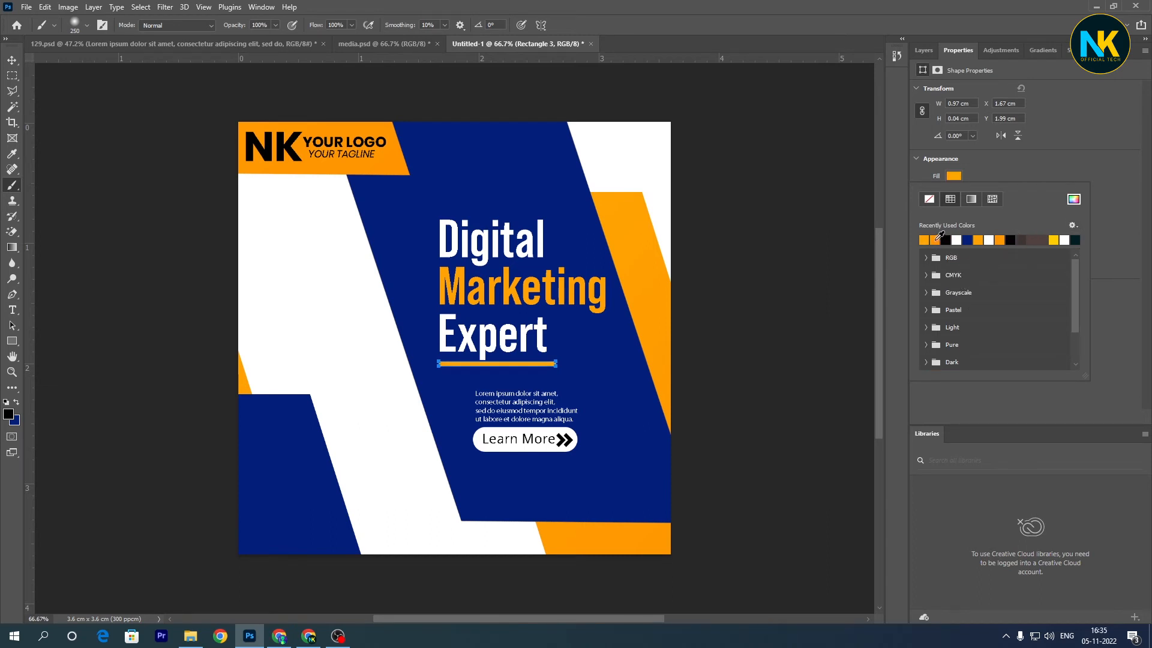
left_click(960, 484)
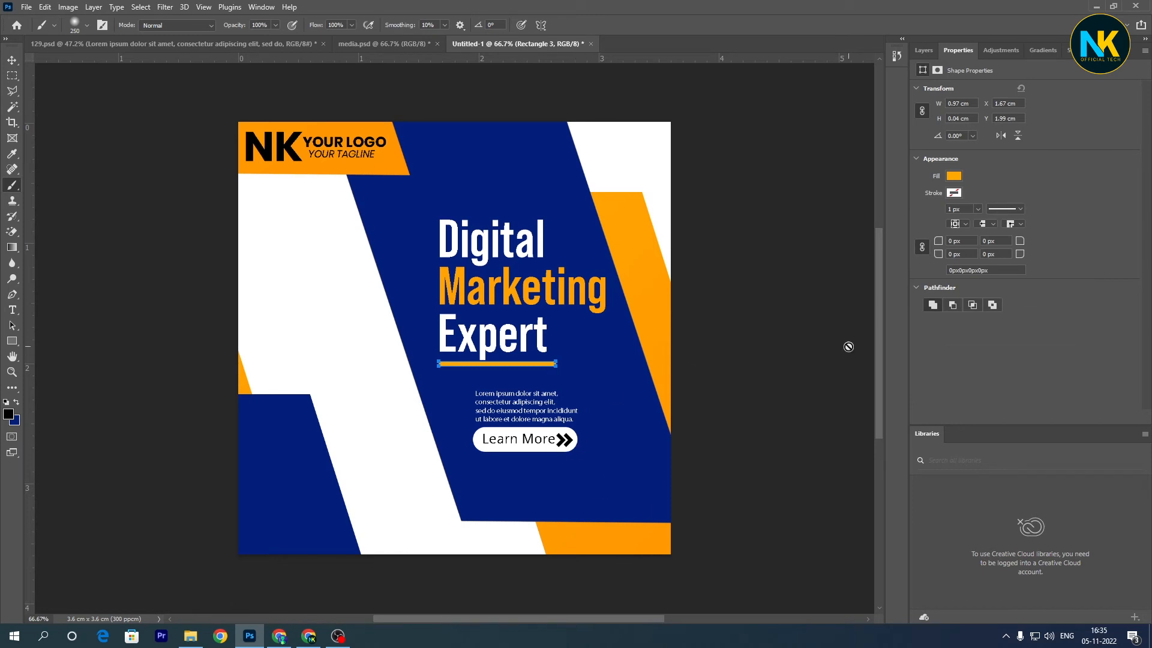
- Show the layer list and nudge the large blue diagonal band slightly down
left_click(923, 50)
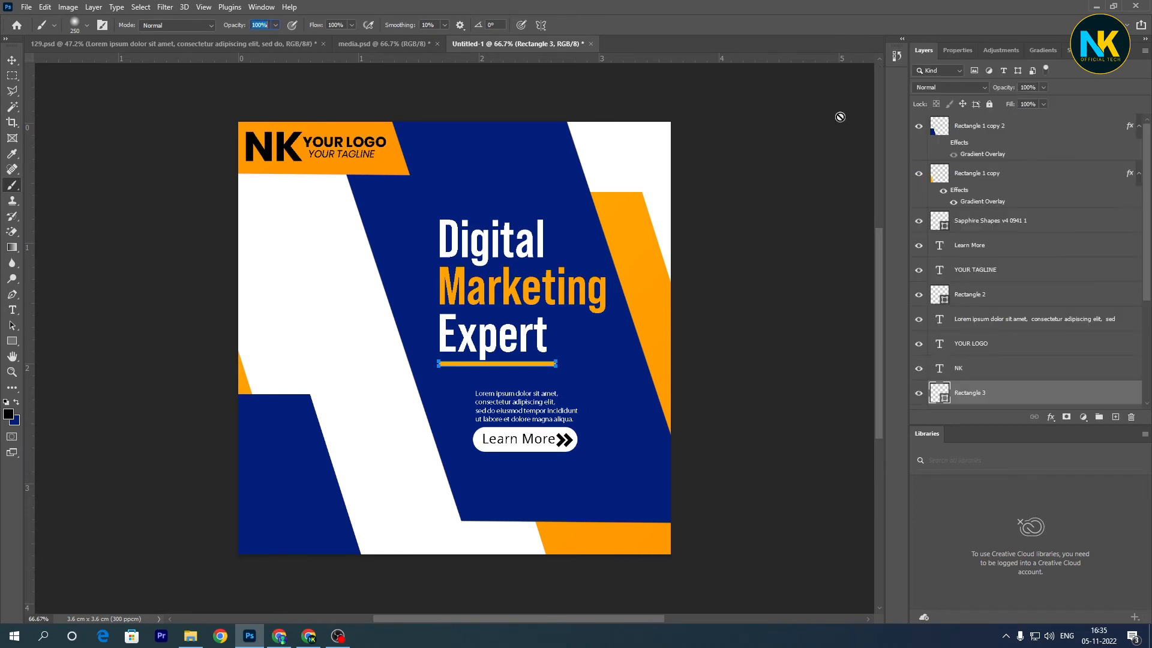
key("v")
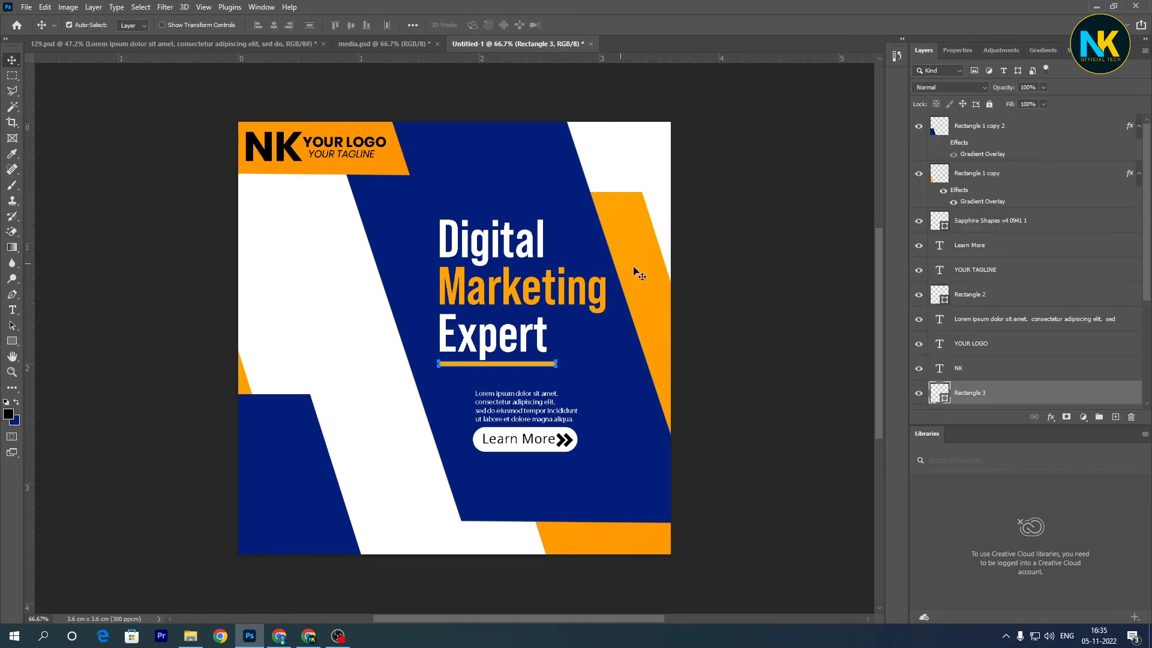
left_click(645, 373)
key("Down")
key("Down")
key("Down")
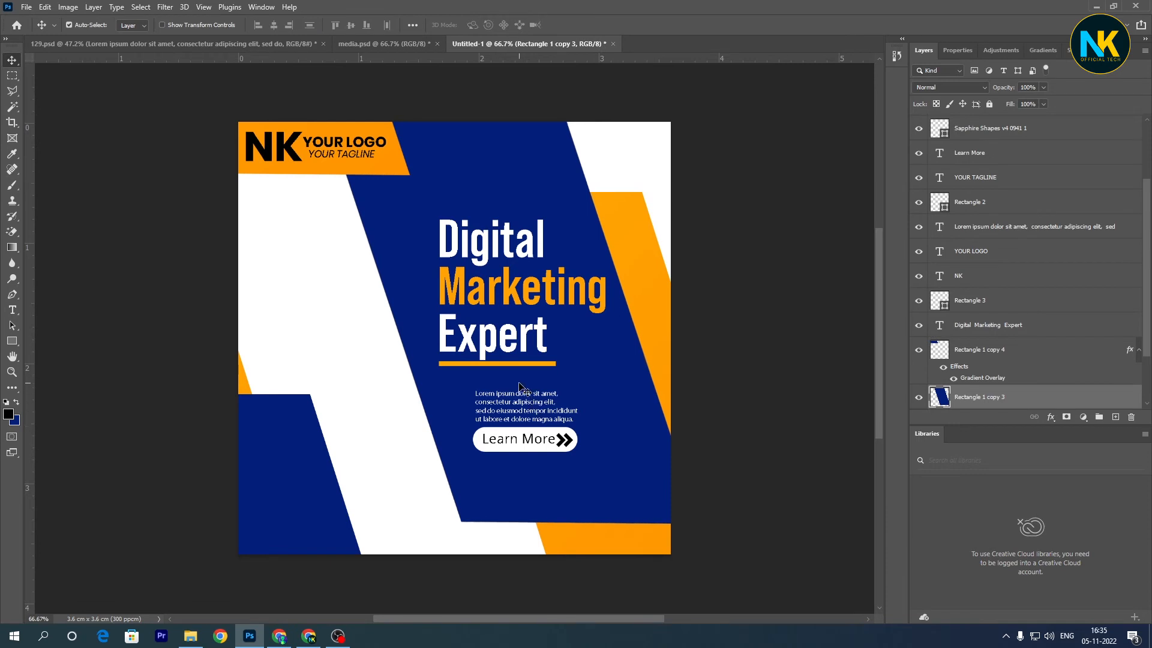
- Nudge the orange underline slightly down, away from the word "Expert"
left_click(525, 364)
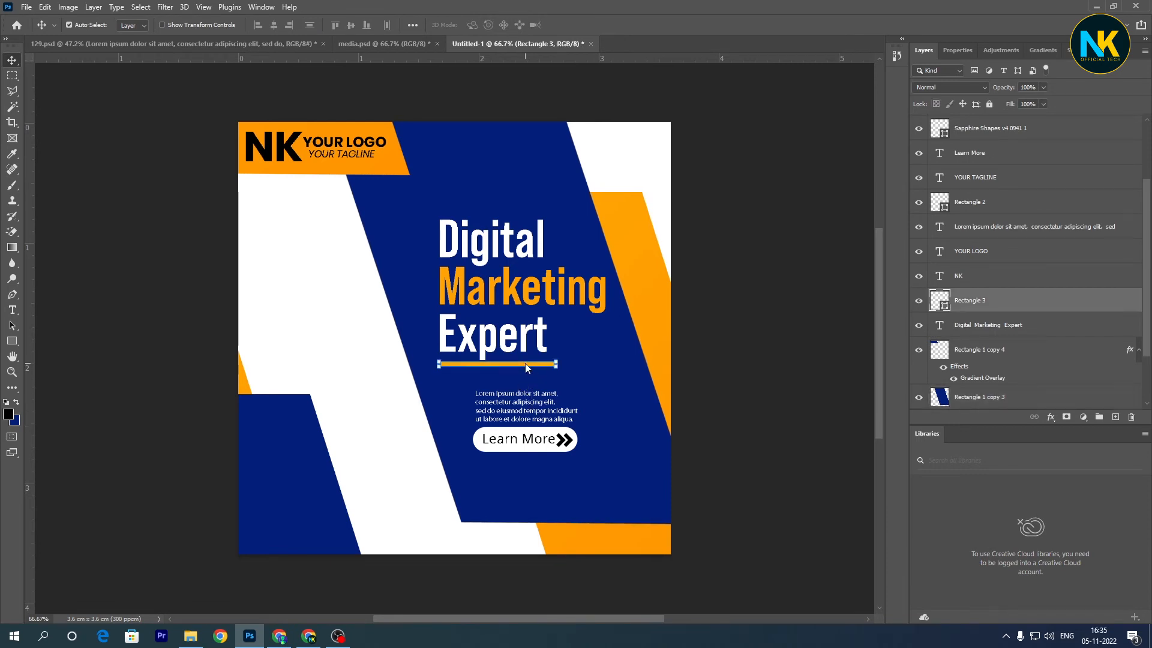
key("Down")
key("Down")
key("Down")
key("Down")
key("Down")
key("Down")
left_click(640, 390)
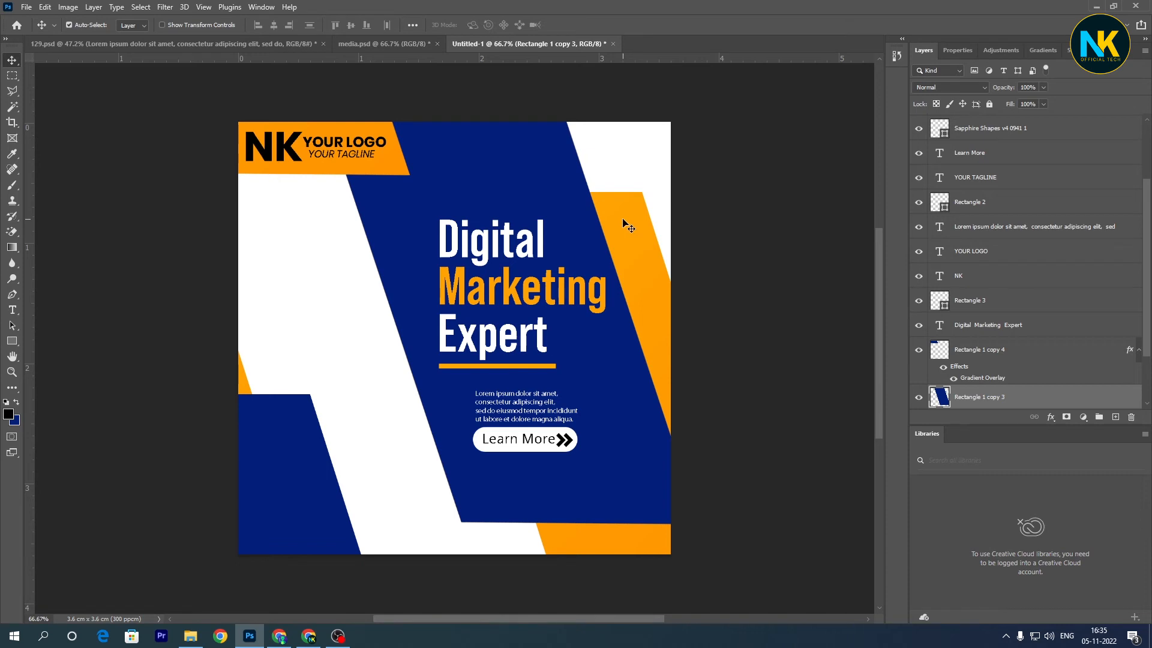
key("t")
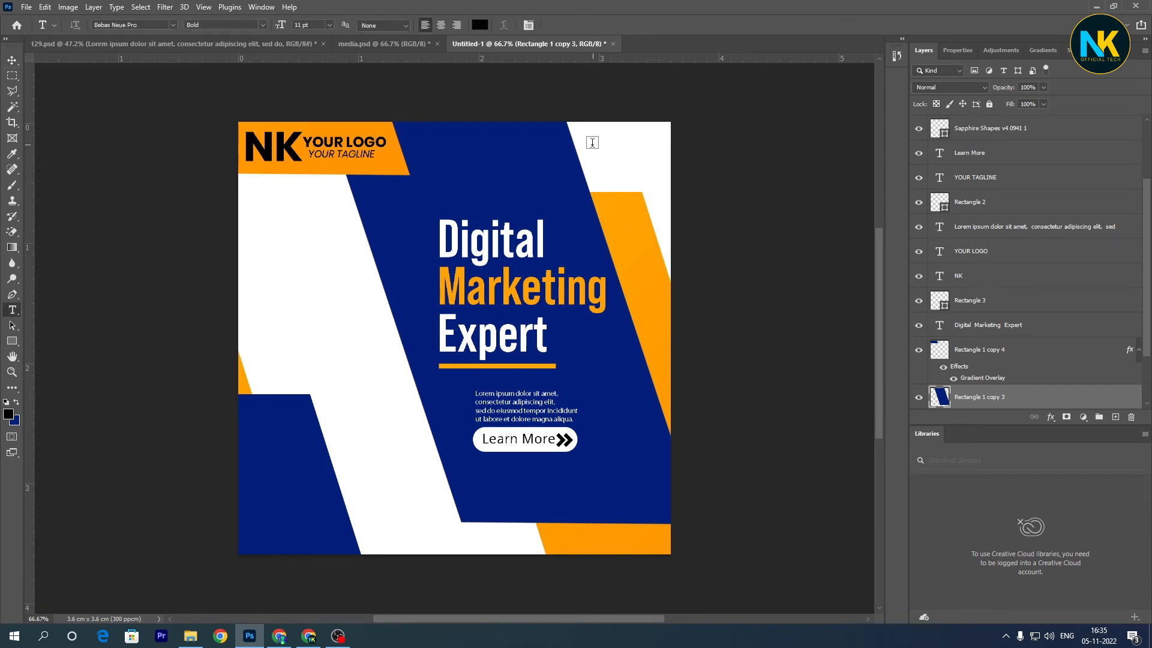
left_click(473, 143)
type("www")
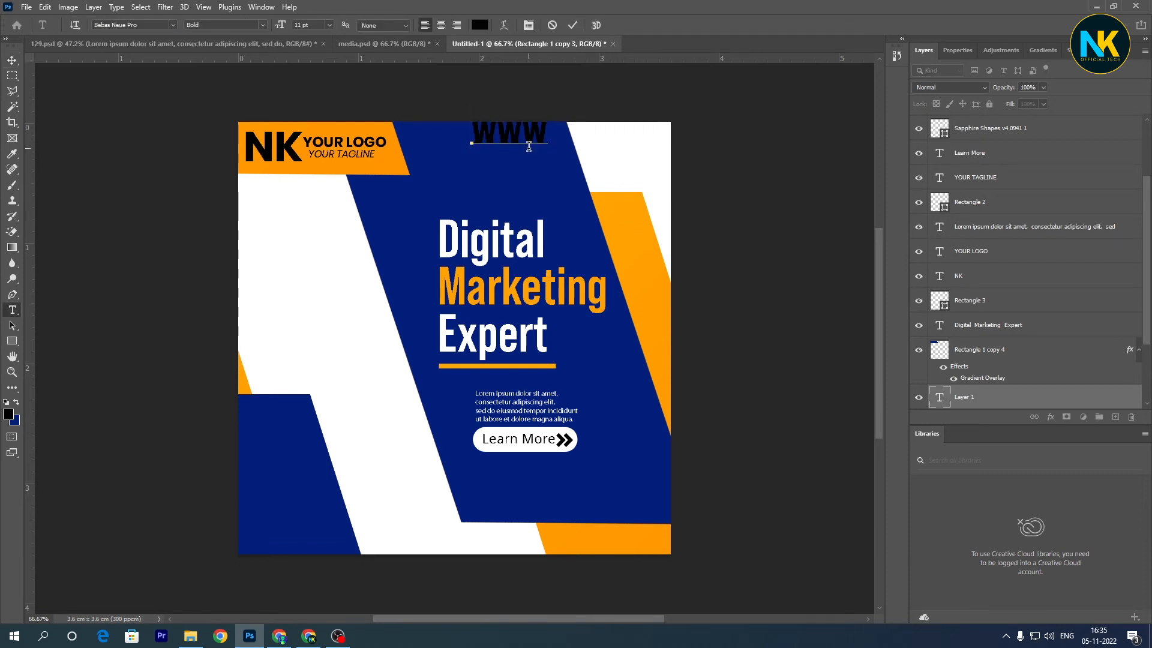
type(".xy")
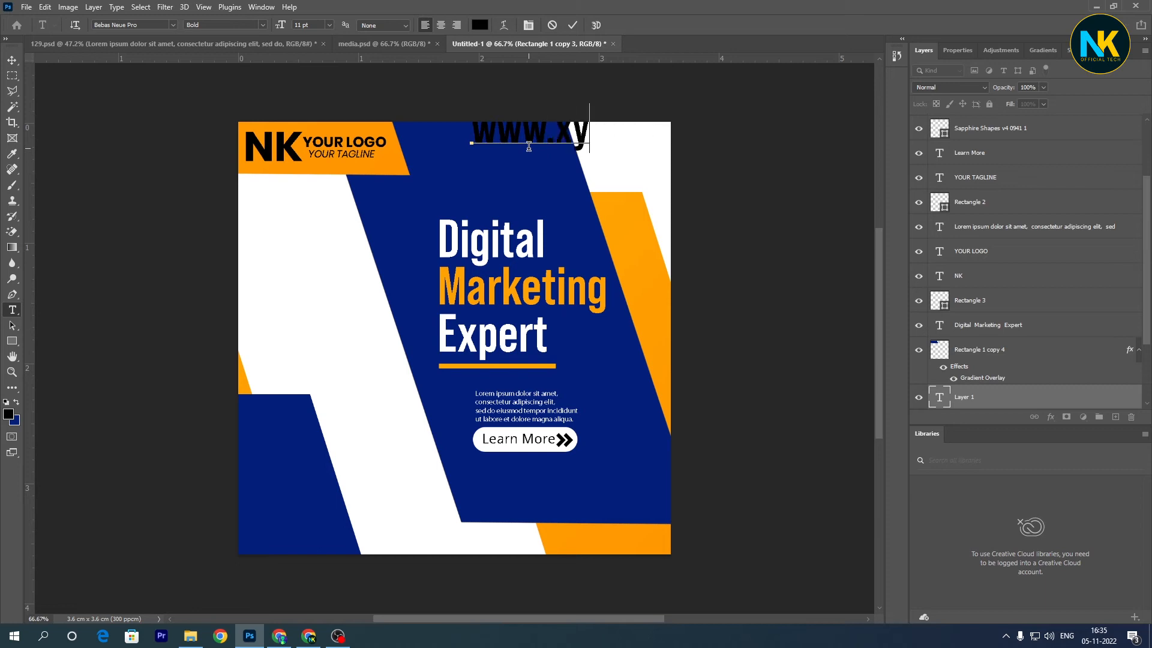
type("z.com")
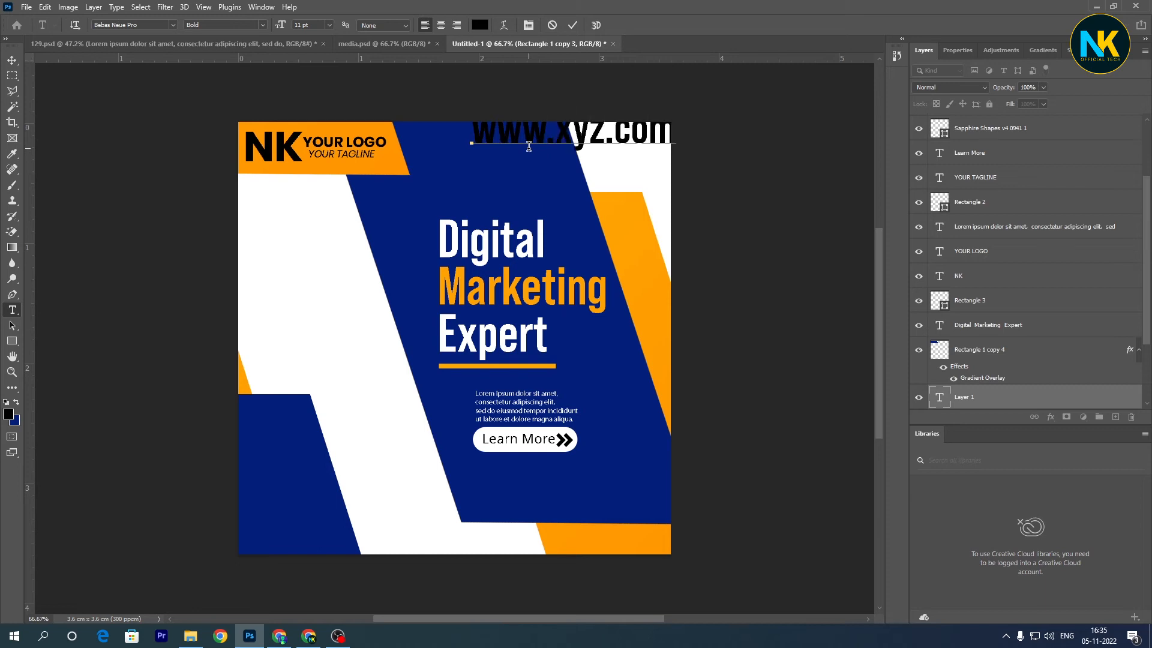
left_click(573, 26)
key("ctrl+t")
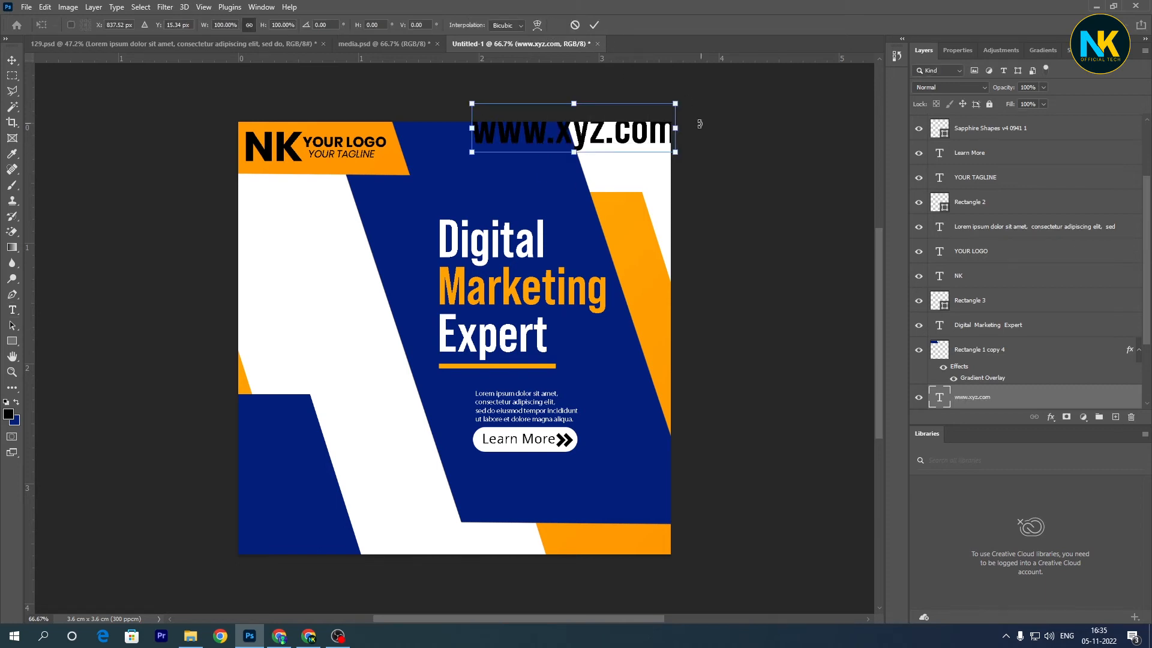
left_click_drag(676, 153, 645, 152)
key("Return")
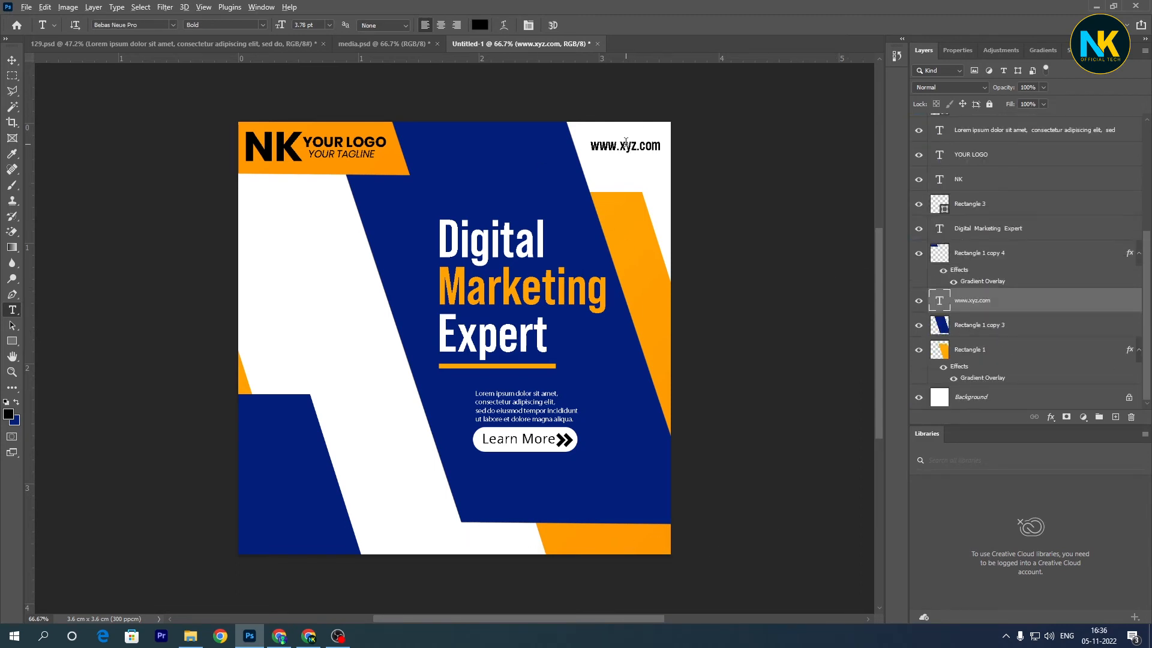
- Add the text "For More information" in black Bebas Neue Pro Bold at 11 pt near the bottom of the canvas
left_click(450, 542)
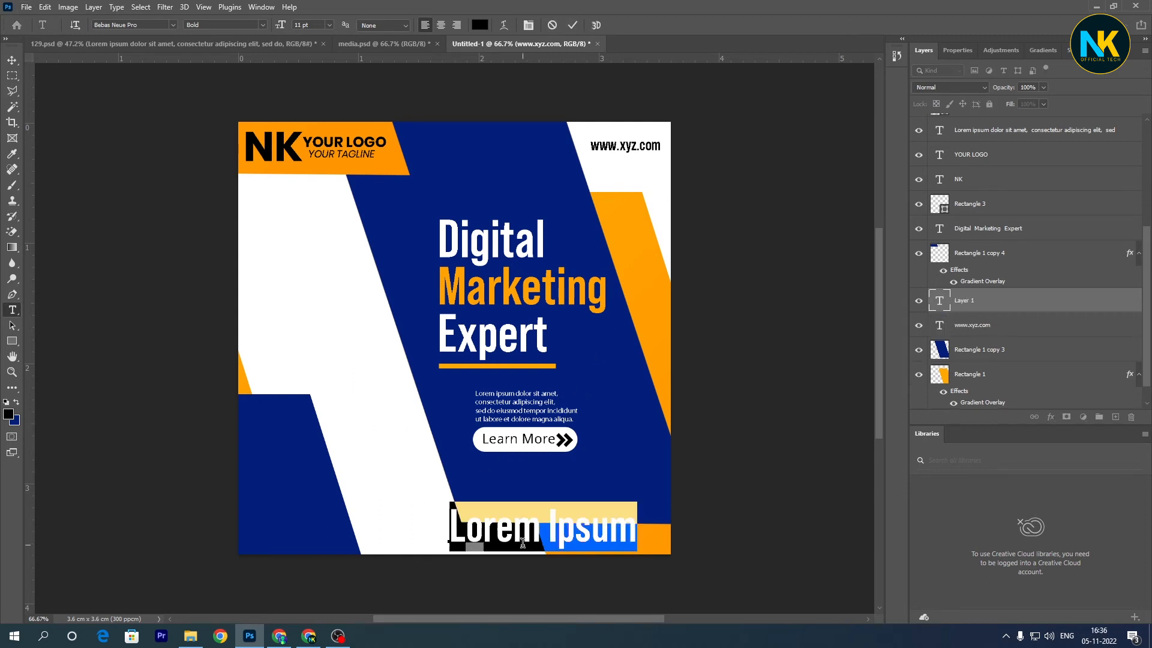
type("For")
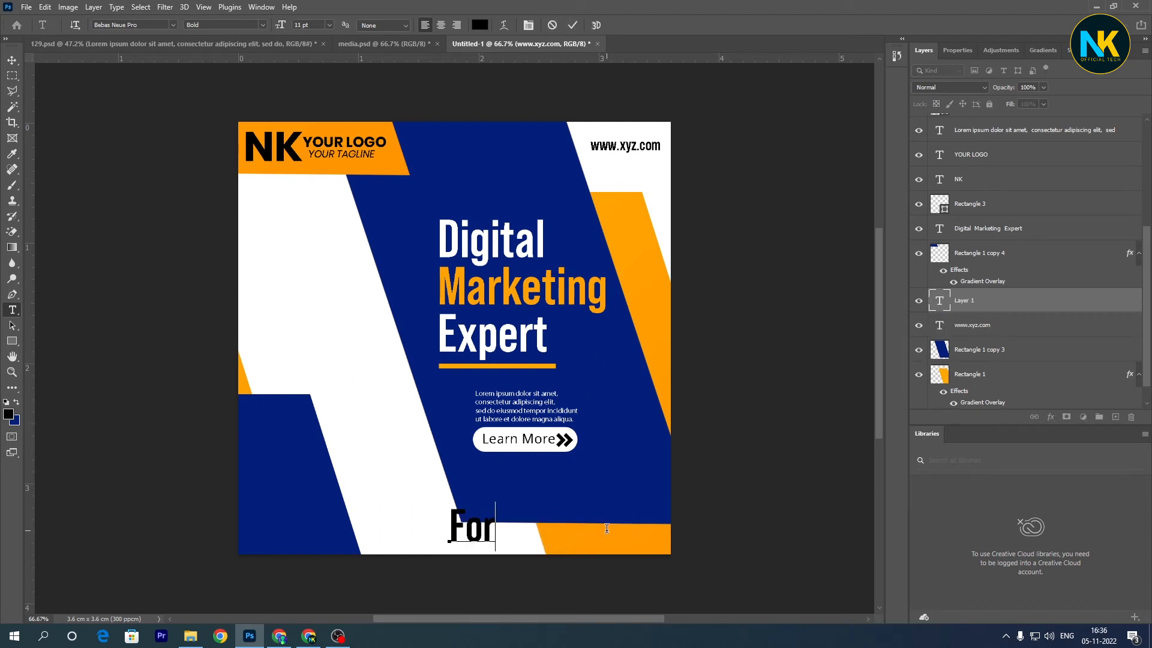
type(" More")
key("BackSpace")
key("BackSpace")
key("BackSpace")
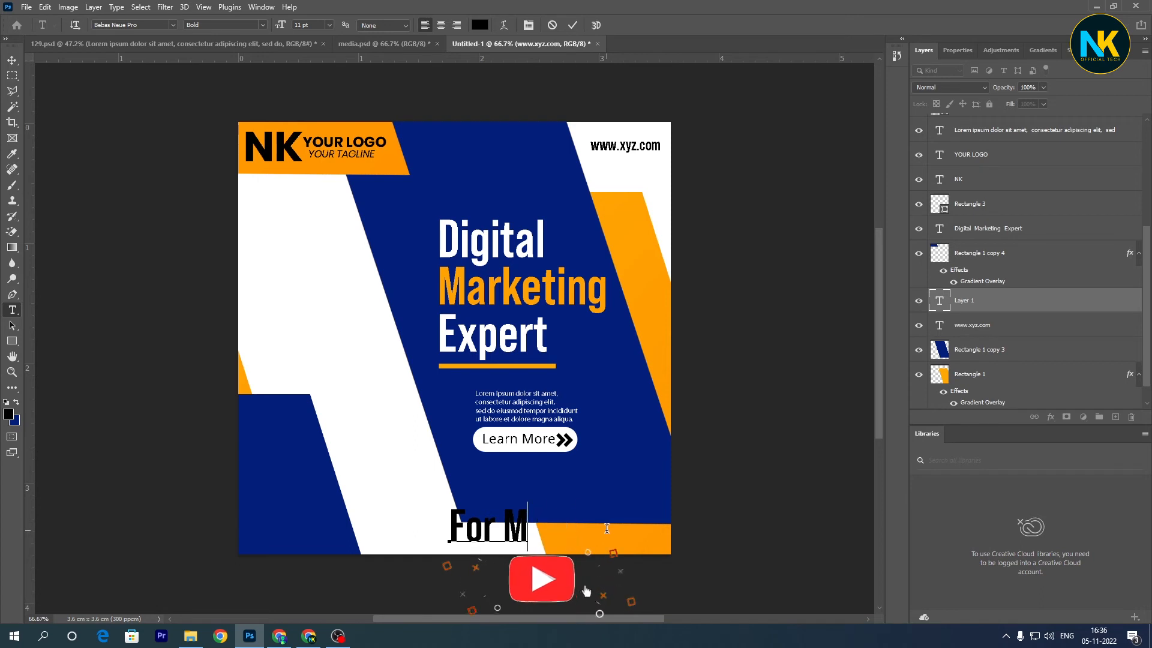
type("ore info")
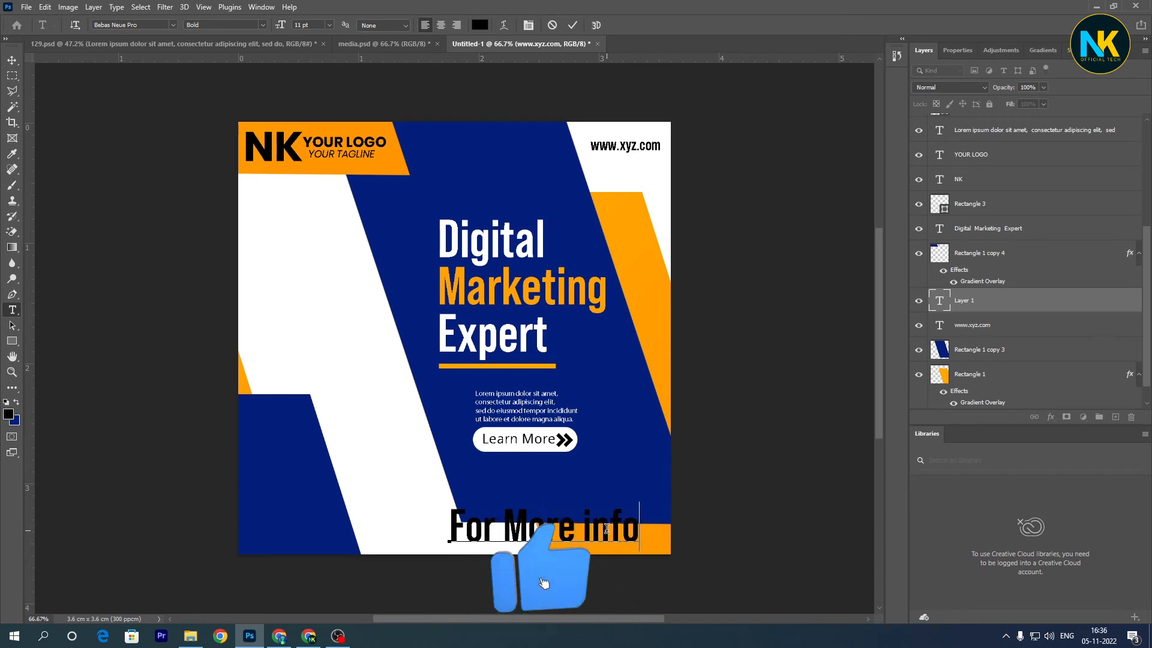
type("rmation")
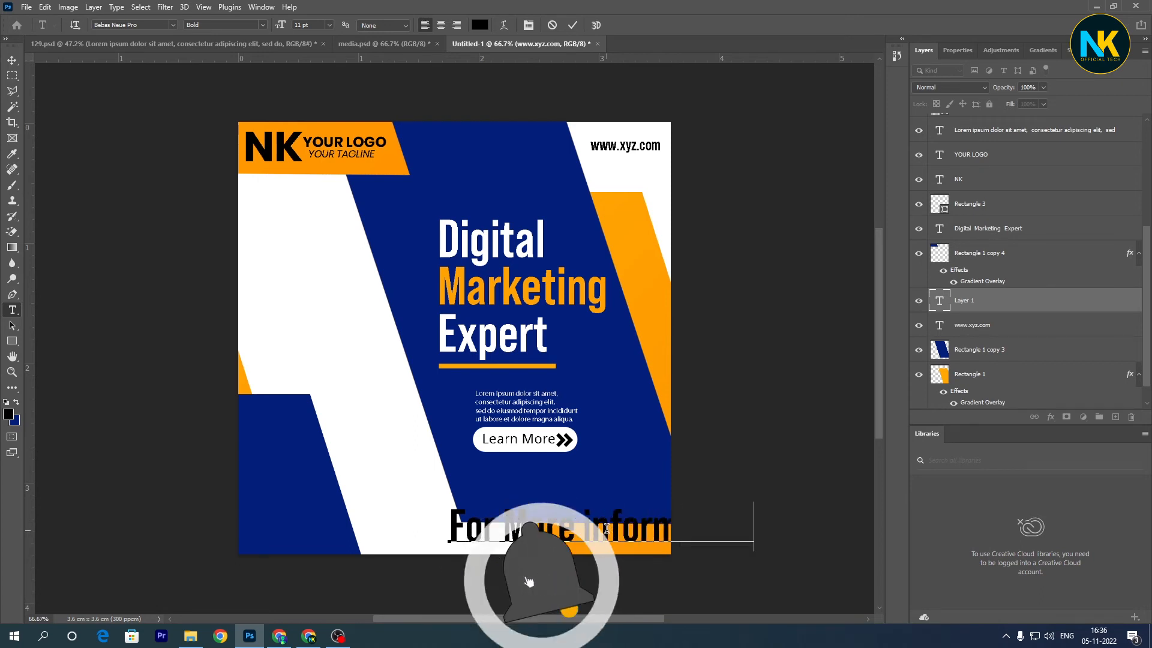
left_click(572, 25)
- Scale the "For More information" text to about 30% and place it on the orange strip at the design's lower-right corner
key("ctrl+t")
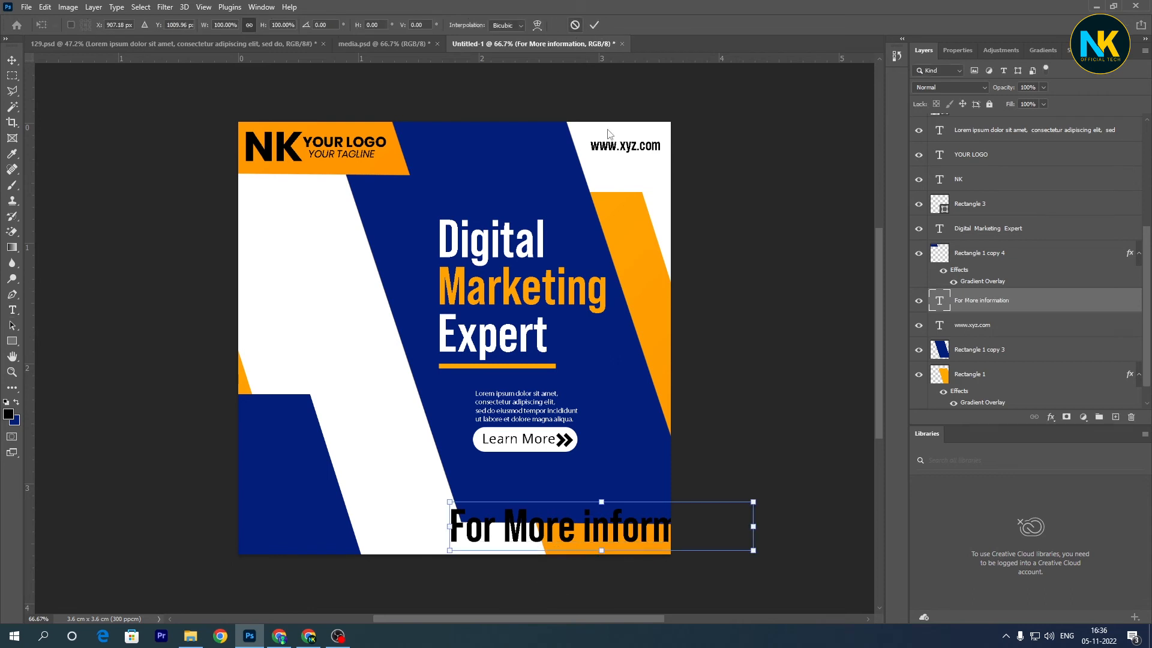
left_click_drag(753, 522, 629, 534)
key("Return")
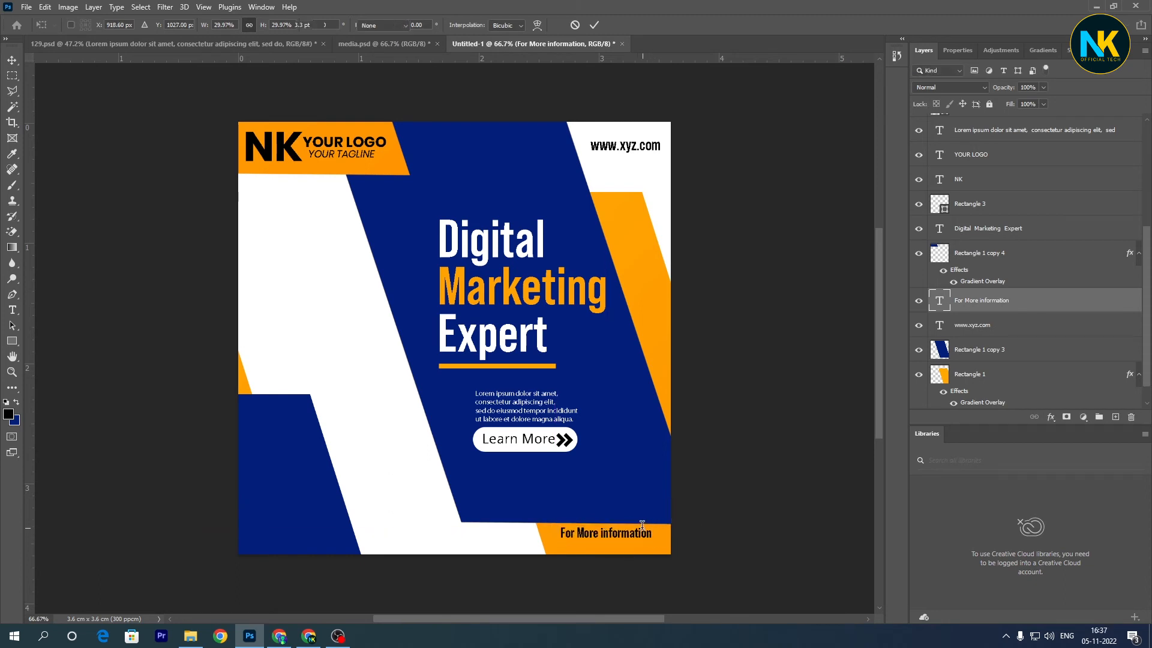
- Duplicate the "For More information" text just below itself and replace the copy's wording with a placeholder phone number
key("Left")
key("Left")
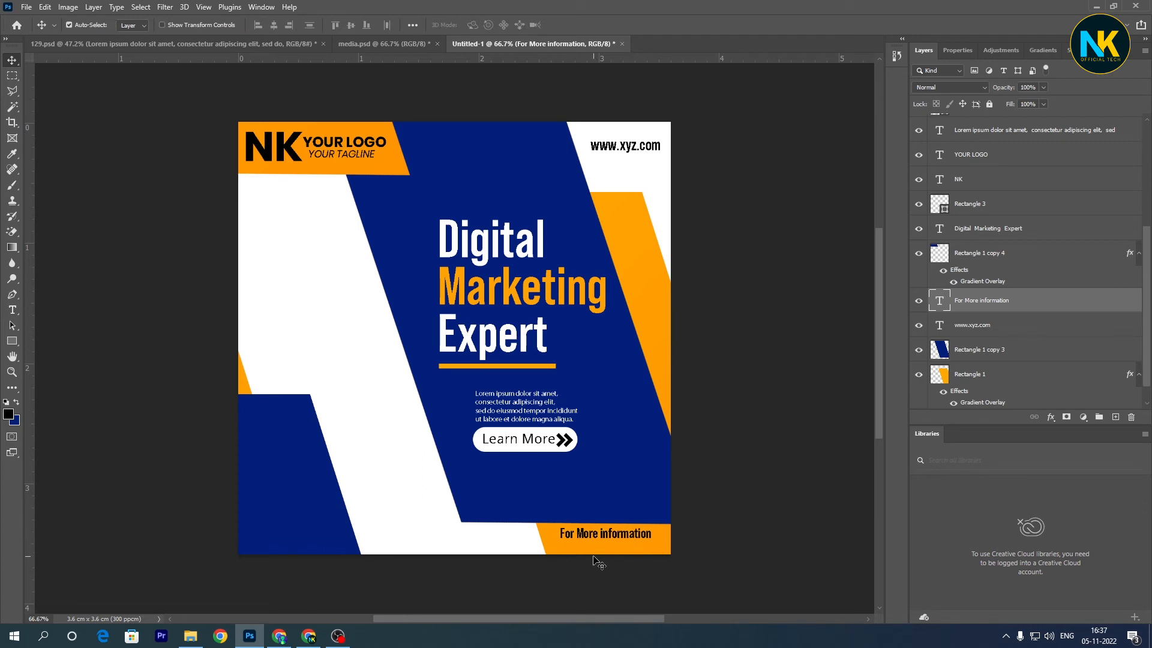
key("t")
left_click_drag(603, 536, 600, 546)
triple_click(600, 546)
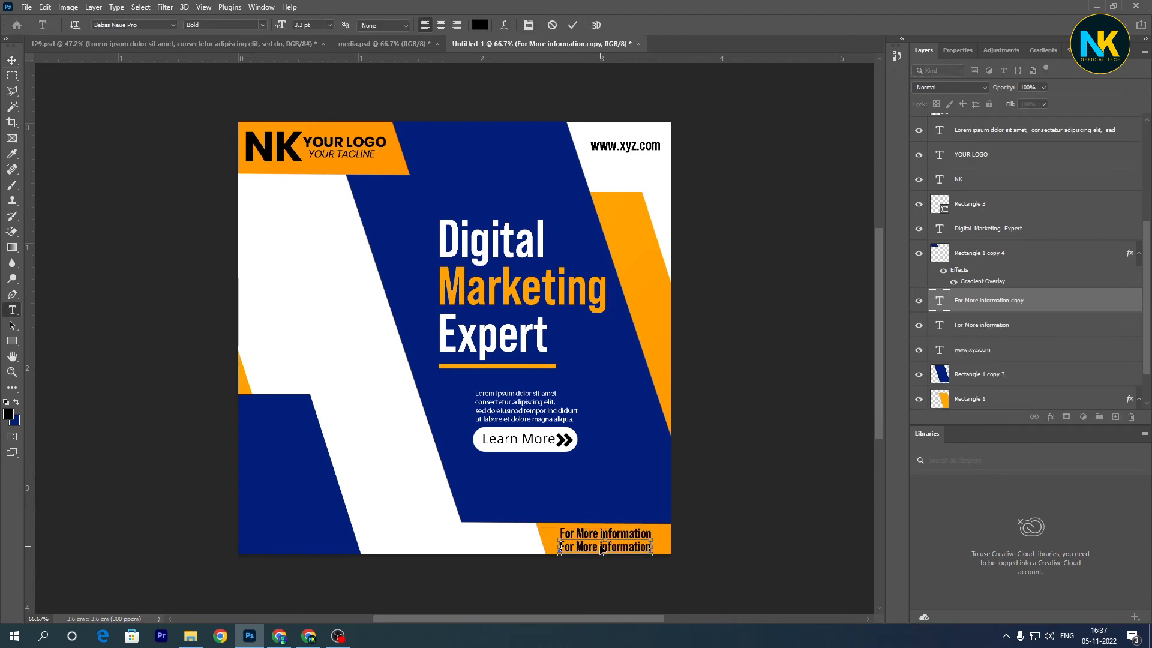
type("+910")
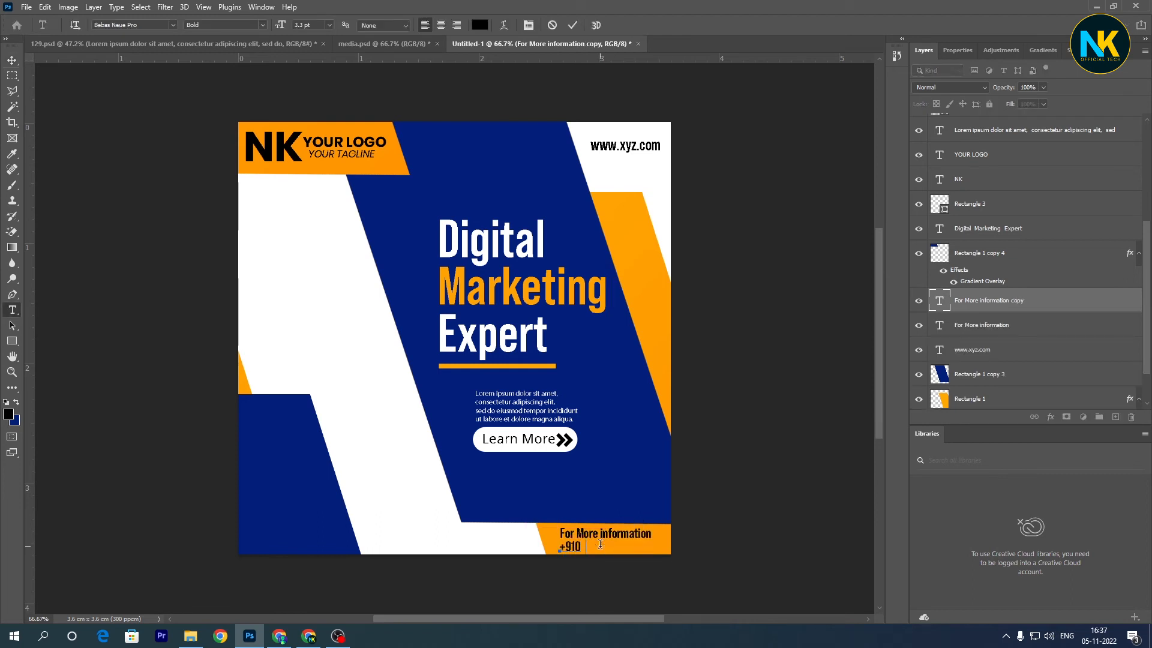
type("0000000000000")
key("BackSpace")
key("BackSpace")
key("BackSpace")
key("BackSpace")
key("BackSpace")
type("00")
key("ctrl+Return")
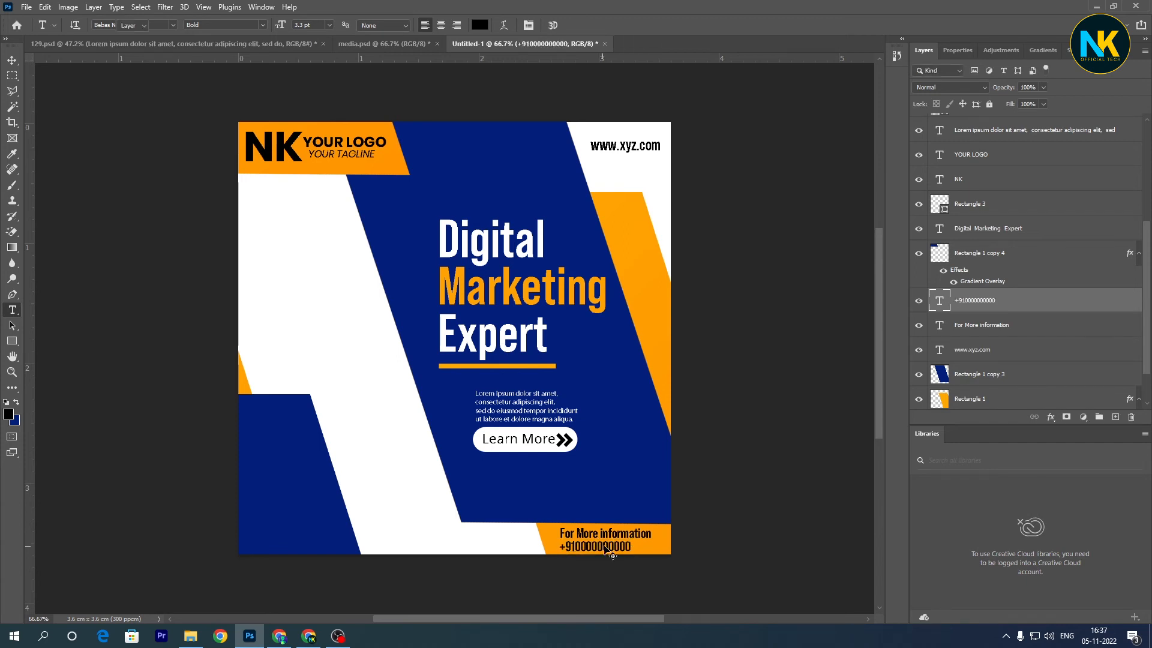
- Shift the phone number slightly right beneath "For More information" and set its font style to Regular
key("v")
left_click_drag(610, 547, 625, 543)
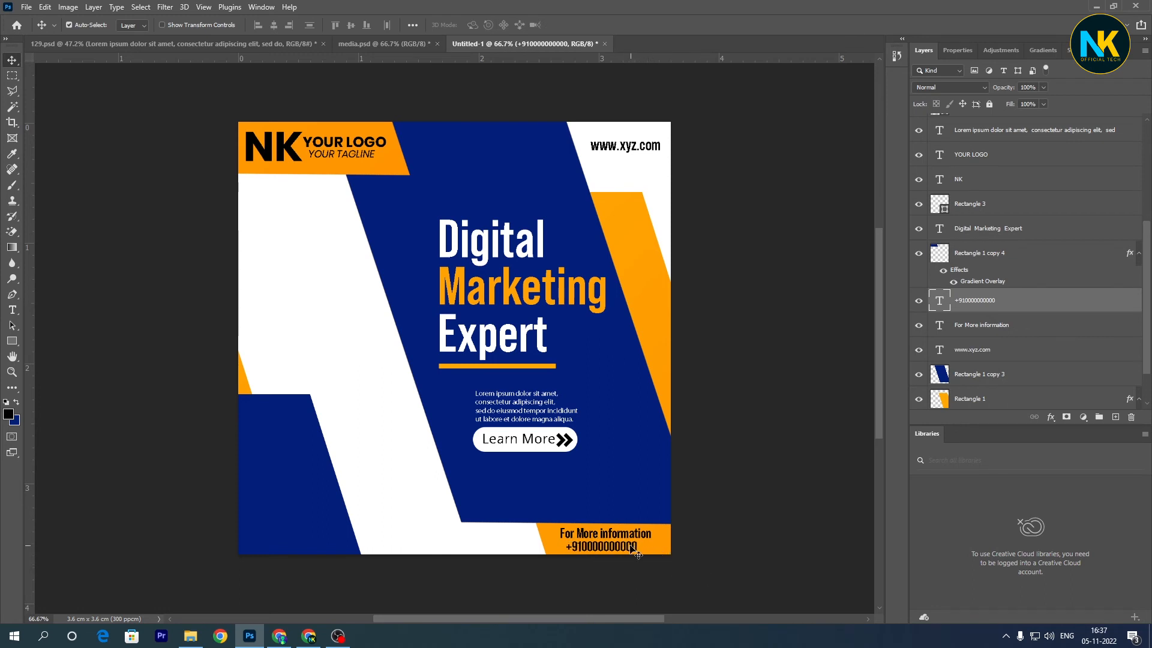
double_click(634, 549)
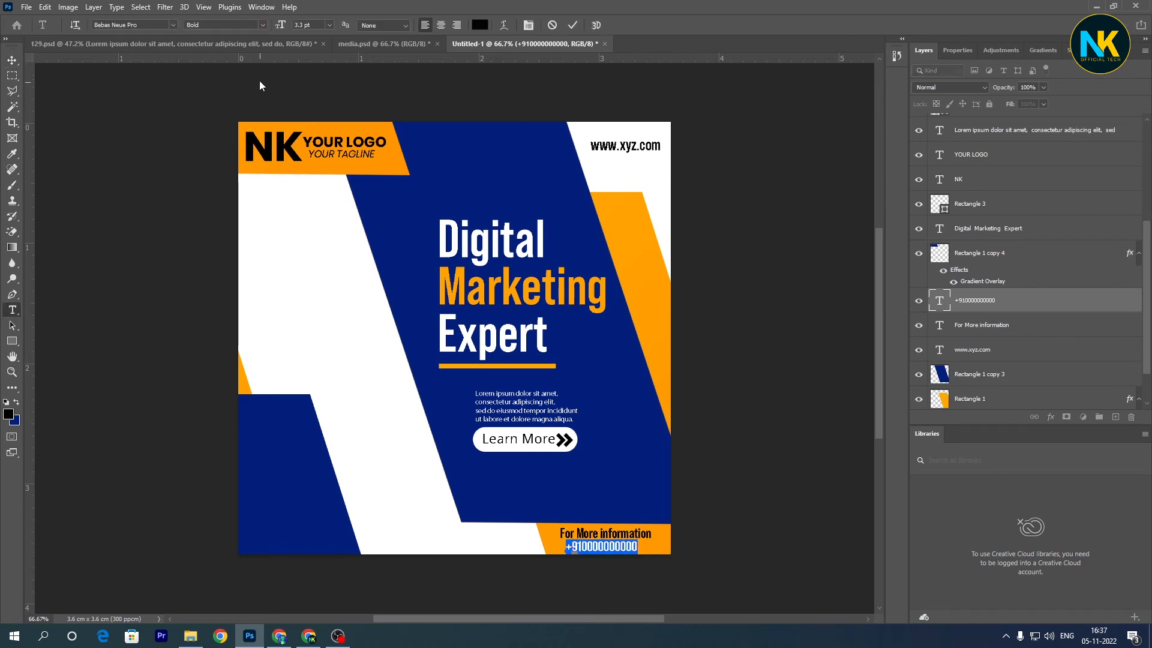
left_click(255, 26)
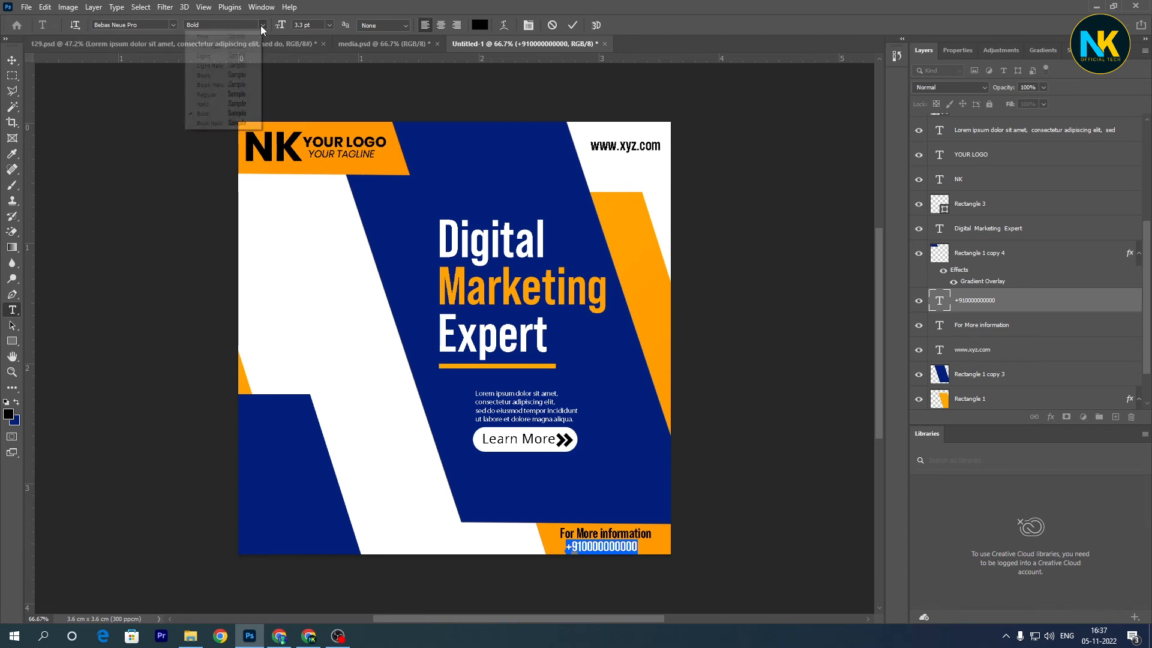
left_click(247, 96)
left_click(572, 25)
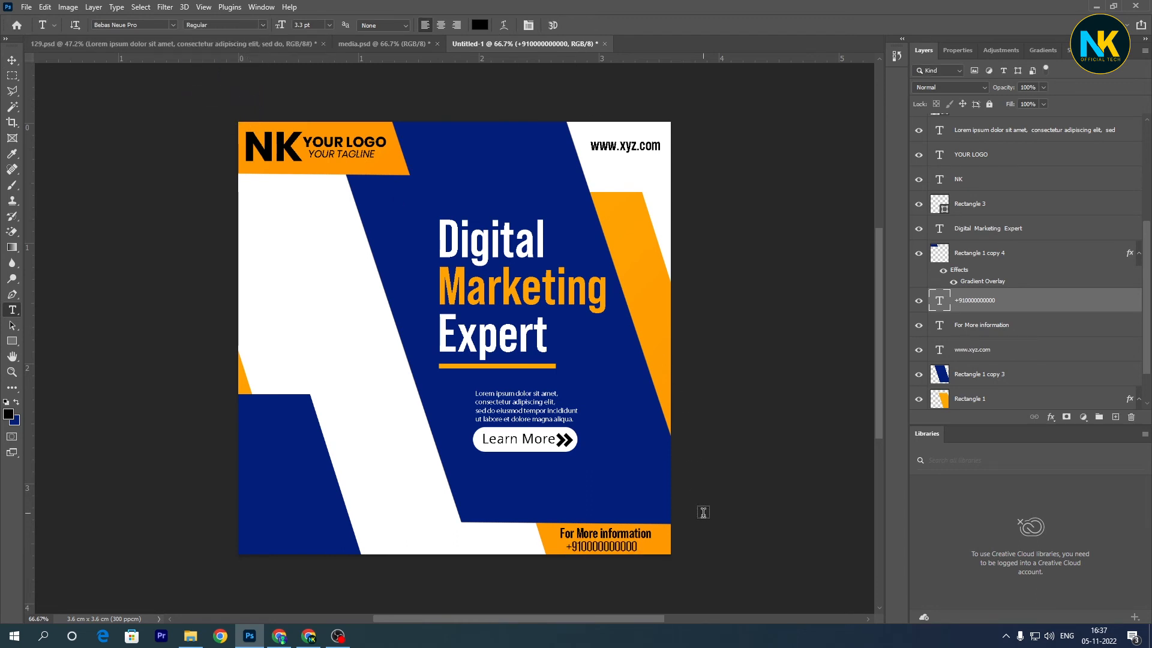
- Change the "For More information" text to the Public Sans font in SemiBold style
left_click(636, 526)
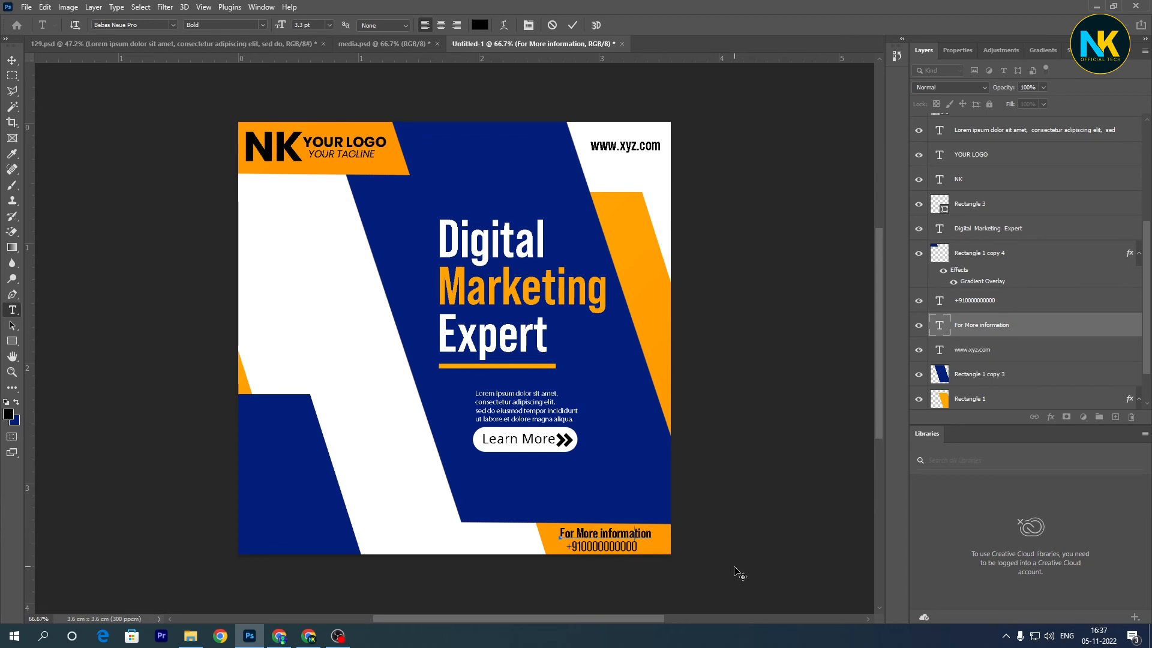
left_click(573, 26)
key("ctrl+plus")
key("ctrl+plus")
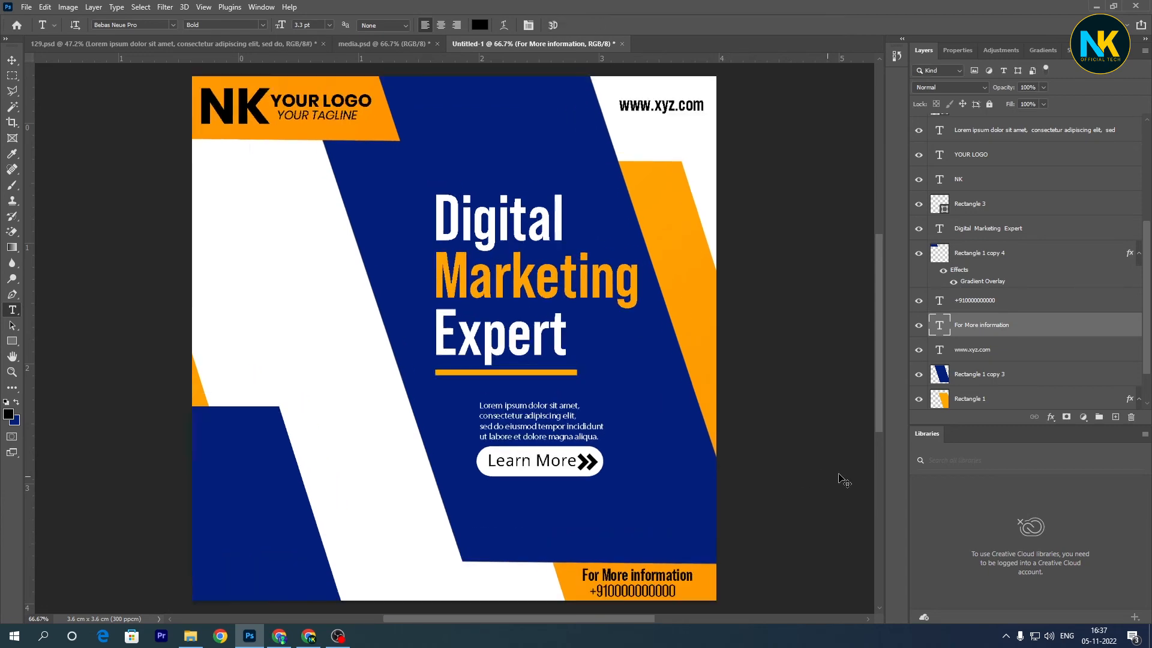
left_click_drag(765, 524, 600, 343)
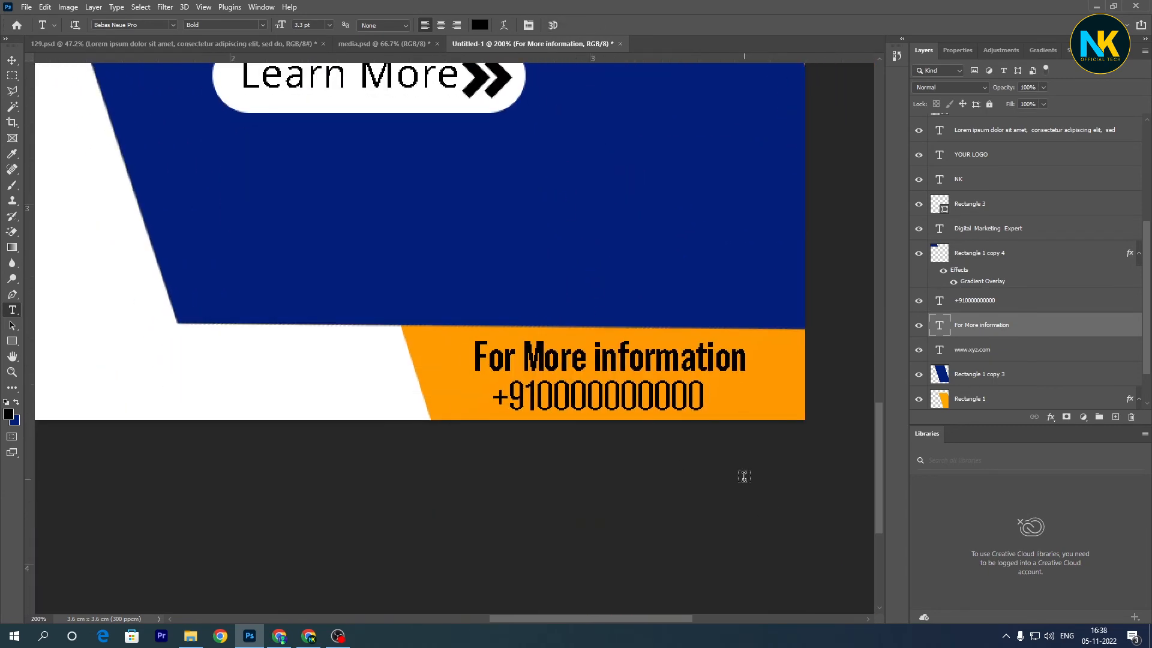
left_click(653, 353)
key("ctrl+a")
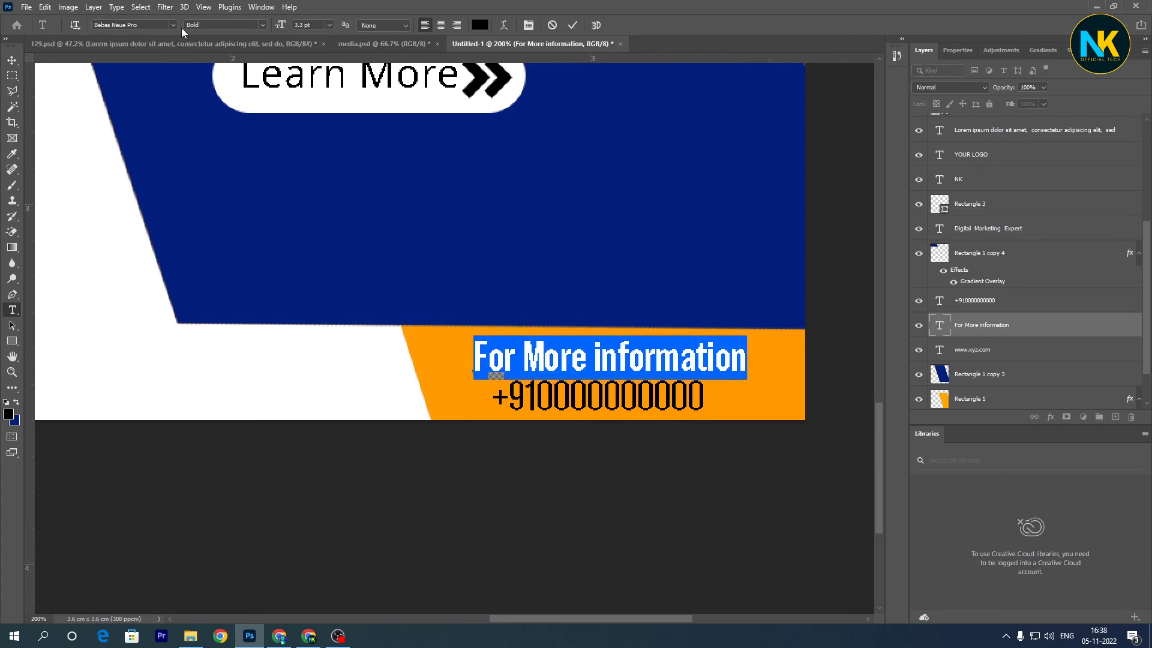
left_click(170, 24)
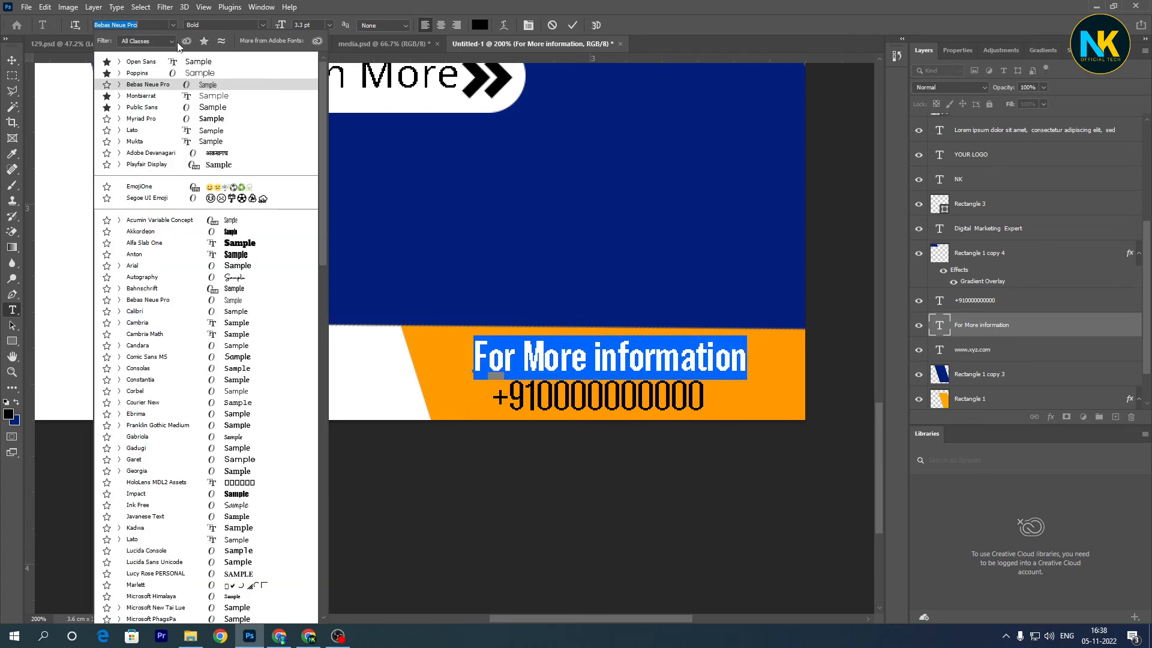
left_click(188, 111)
left_click(263, 24)
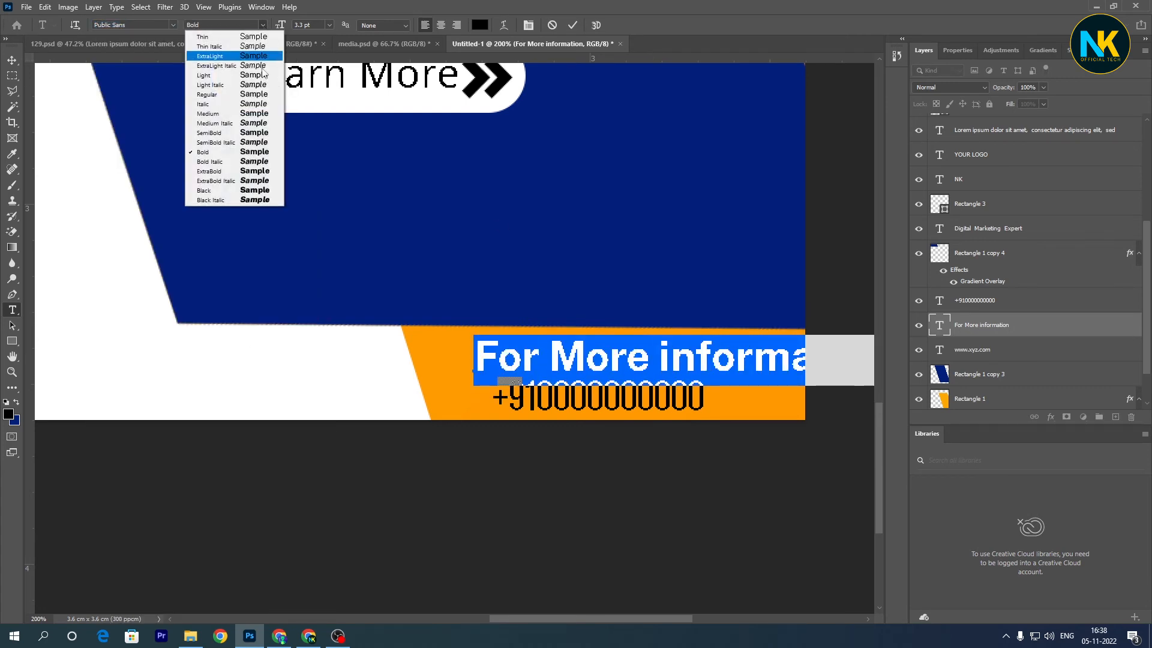
left_click(270, 122)
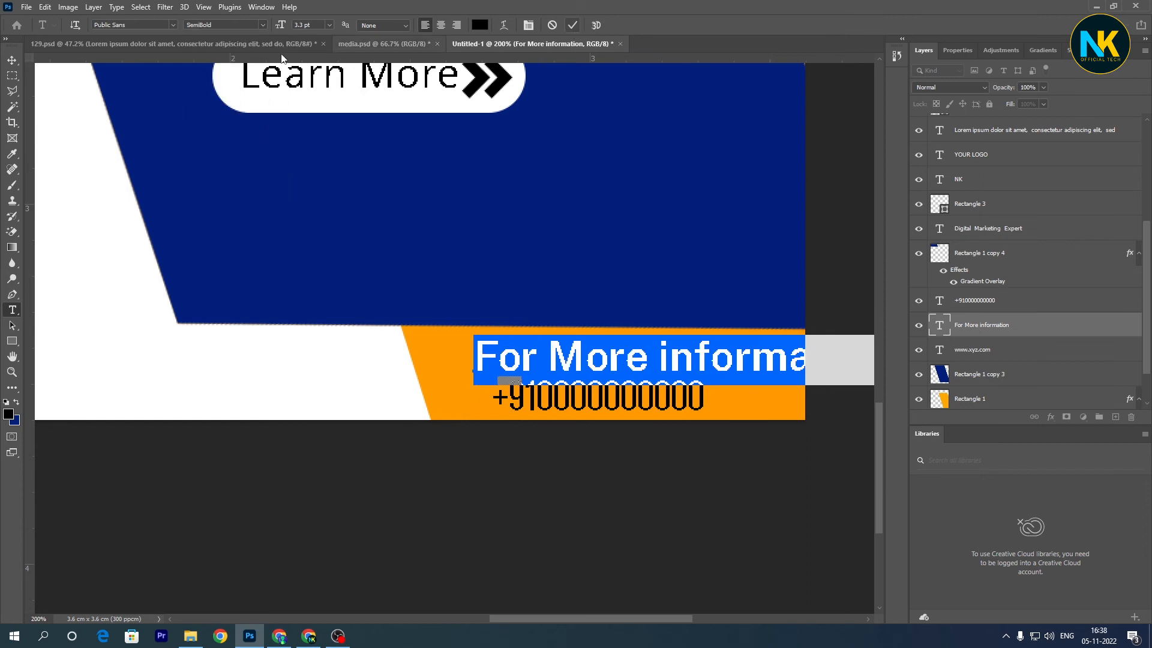
left_click(572, 25)
- Scale the "For More information" text to about 79% and fit it on the orange strip above the phone number
key("ctrl+t")
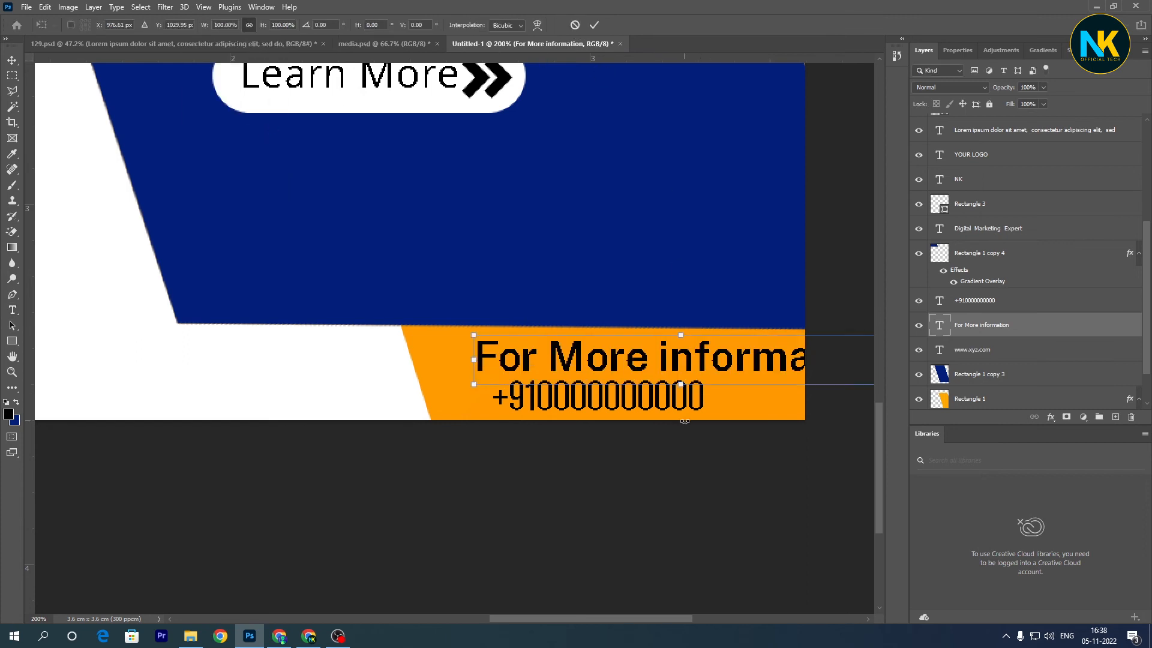
left_click_drag(708, 357, 637, 354)
left_click_drag(817, 356, 764, 358)
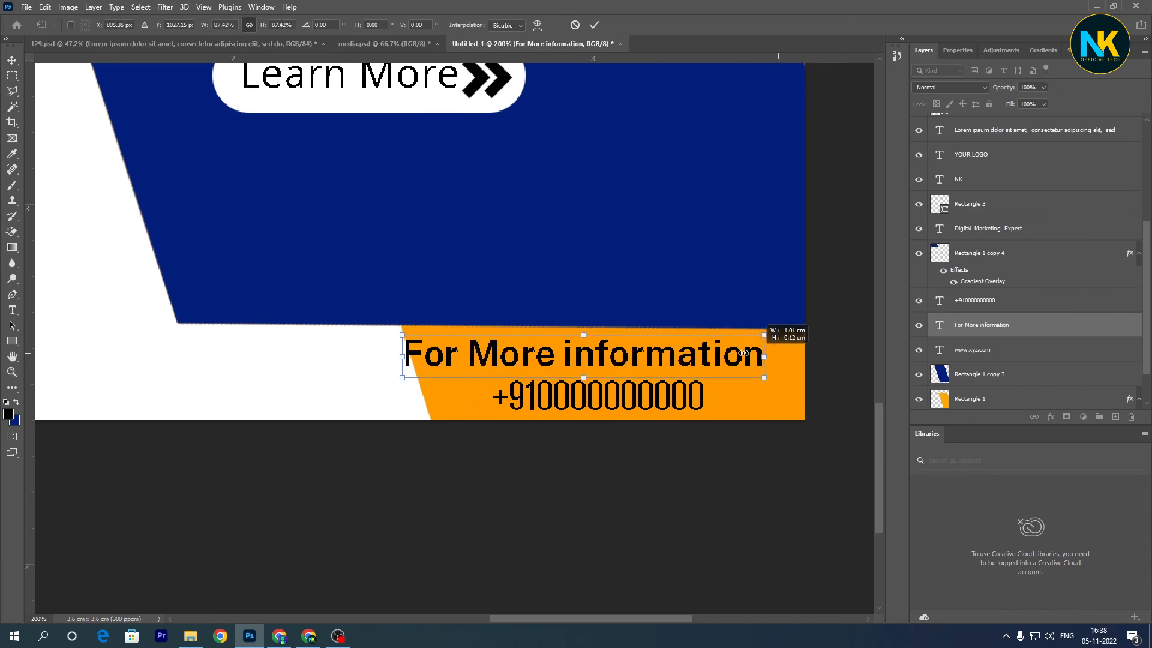
left_click_drag(657, 357, 681, 361)
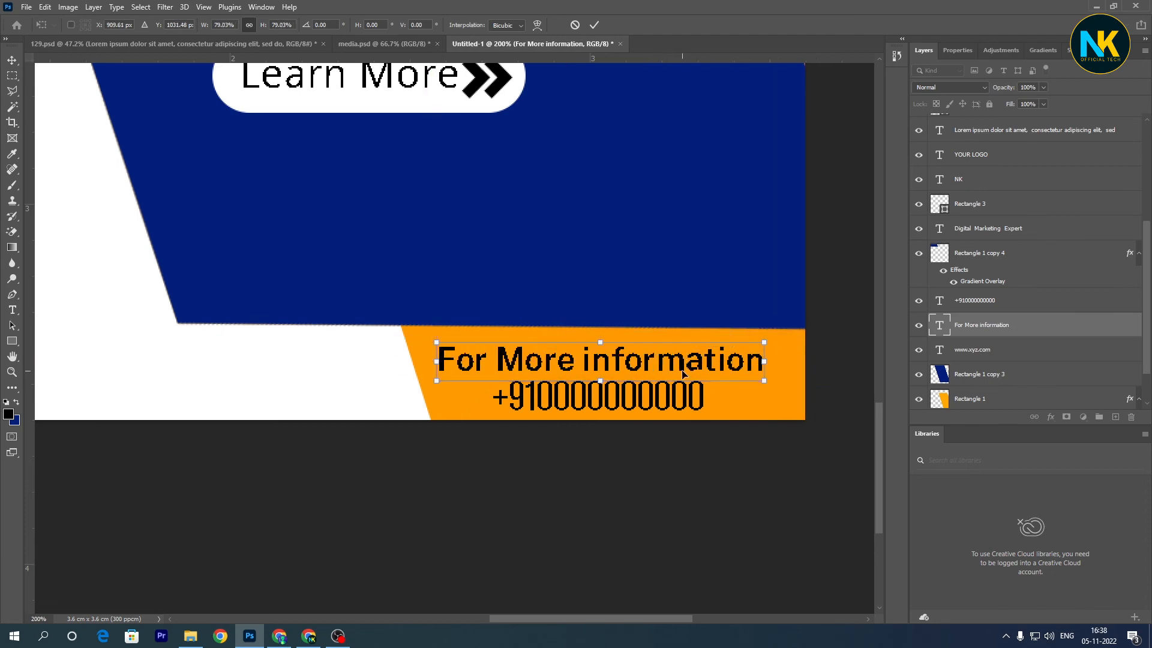
key("Return")
key("ctrl+minus")
key("ctrl+0")
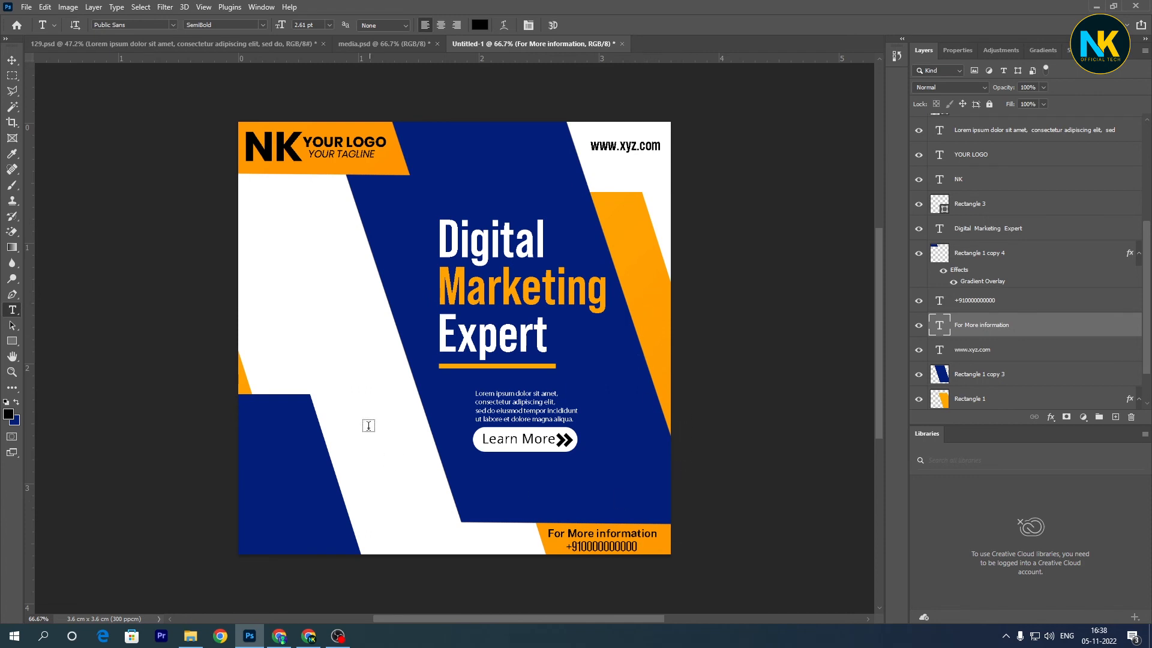
- Duplicate the heading's orange underline over the design's lower-left blue shape, widening the copy to about 411 px and shifting it toward the left edge
key("v")
left_click_drag(492, 367, 322, 490)
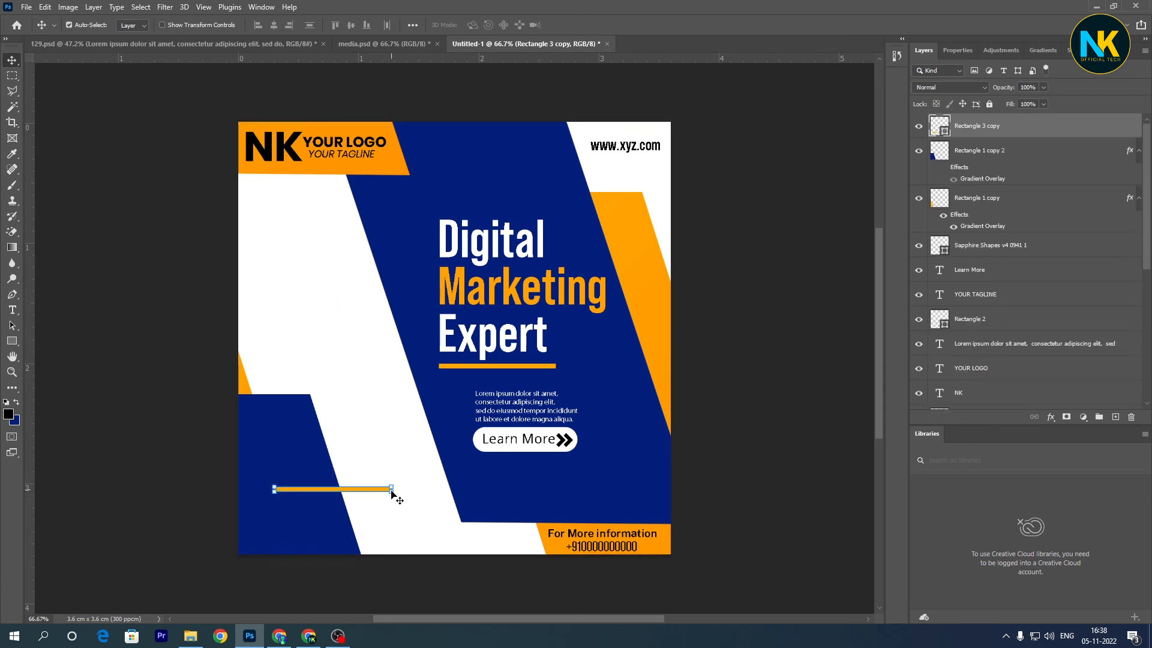
key("ctrl+plus")
key("ctrl+plus")
left_click_drag(391, 493, 502, 369)
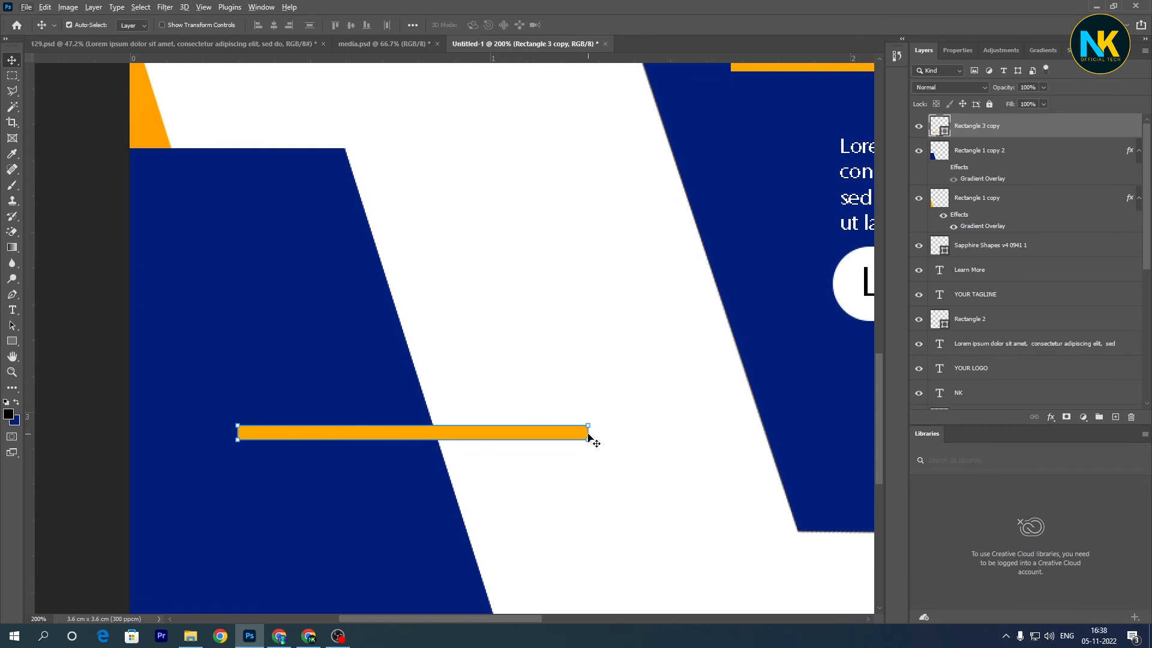
key("u")
left_click_drag(588, 439, 731, 441)
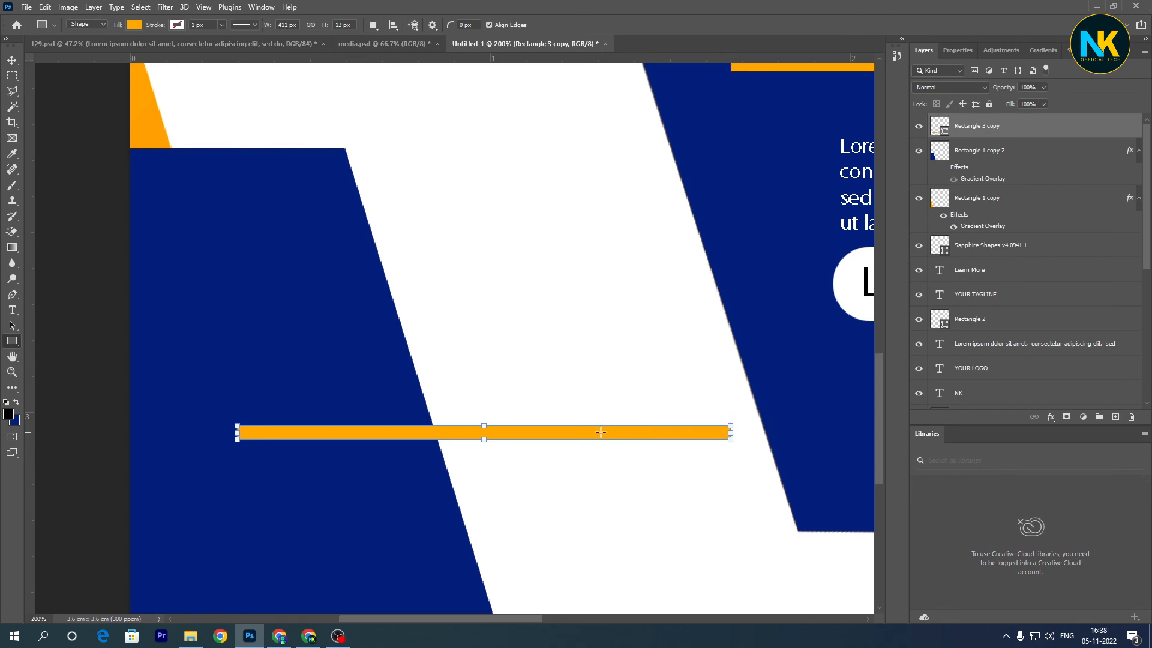
key("v")
left_click_drag(602, 433, 516, 433)
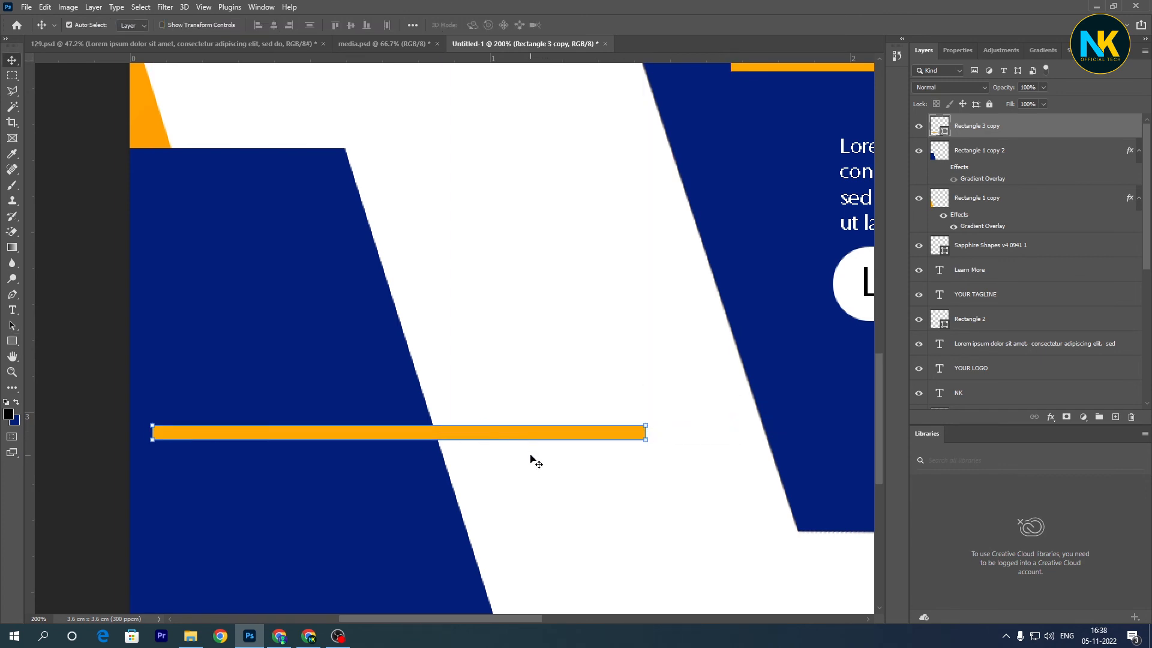
key("ctrl+0")
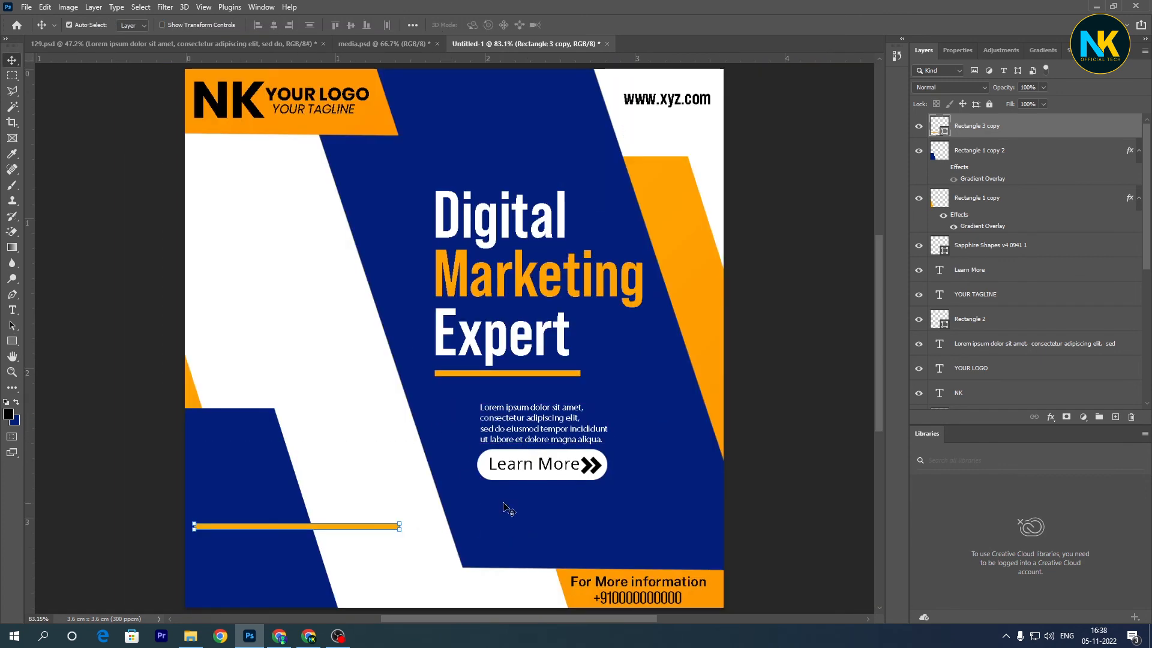
left_click(436, 537)
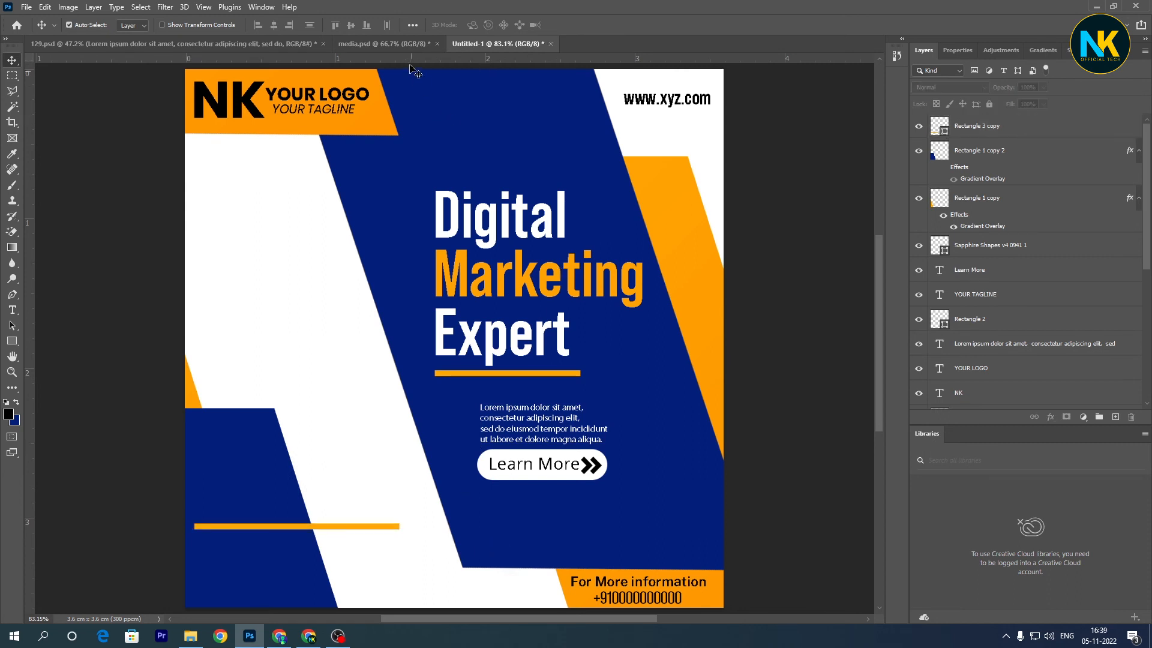
- Draw a circle about 46 px in diameter on the lower-left blue shape, beneath the orange line
key("u")
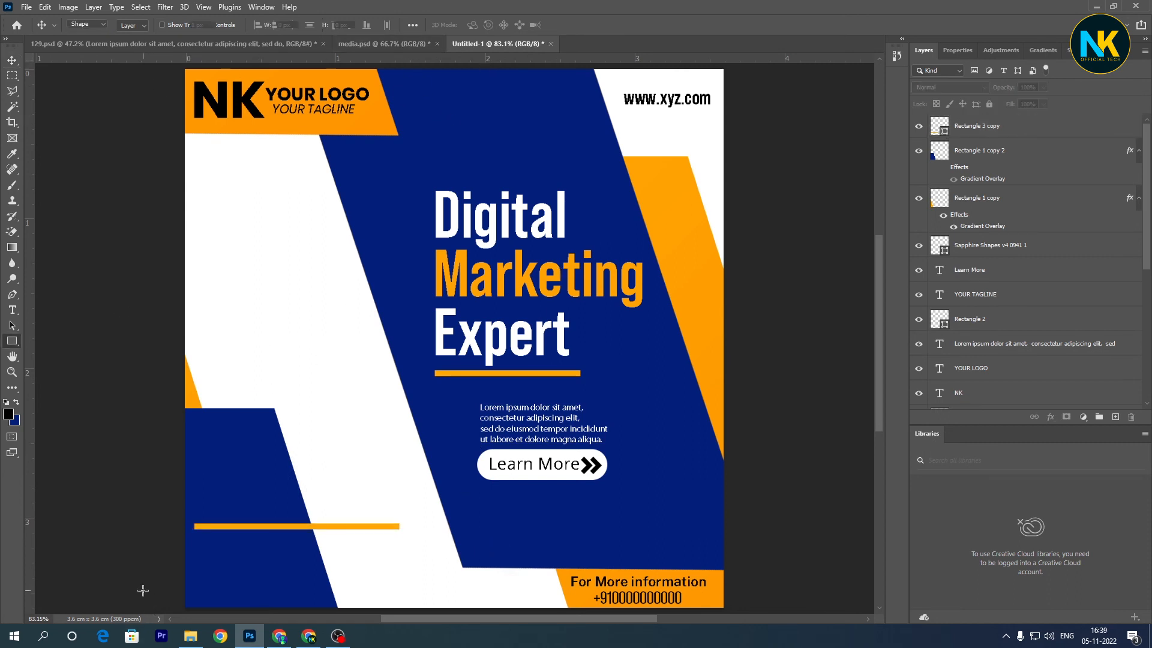
key("shift+u")
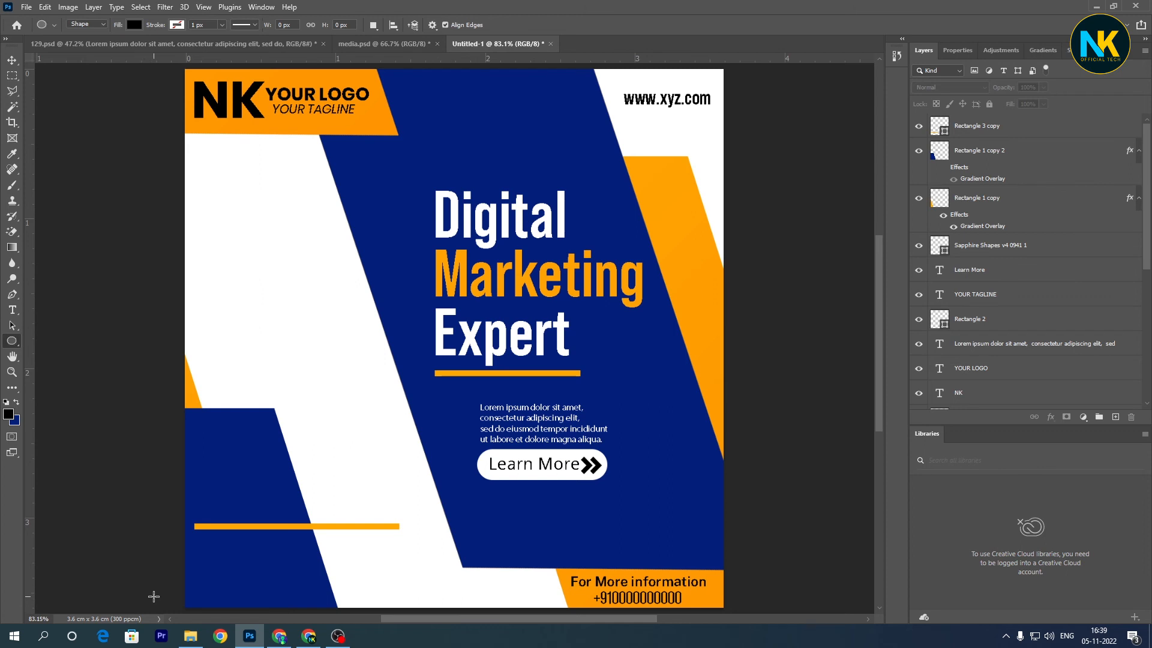
left_click_drag(191, 552, 214, 574)
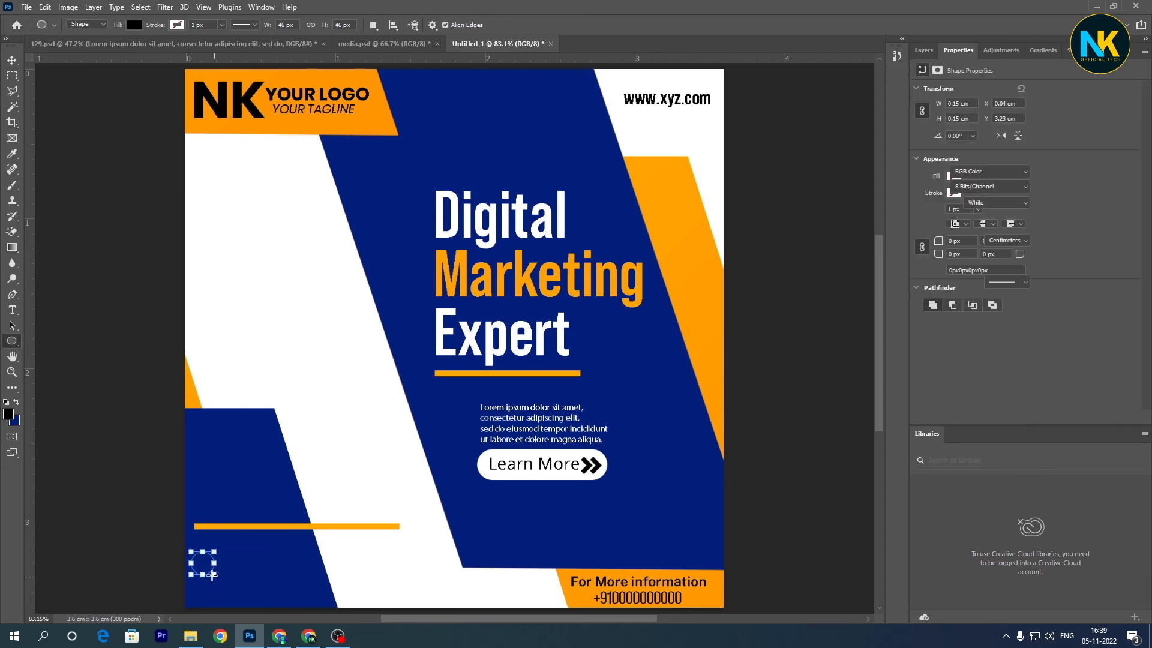
key("v")
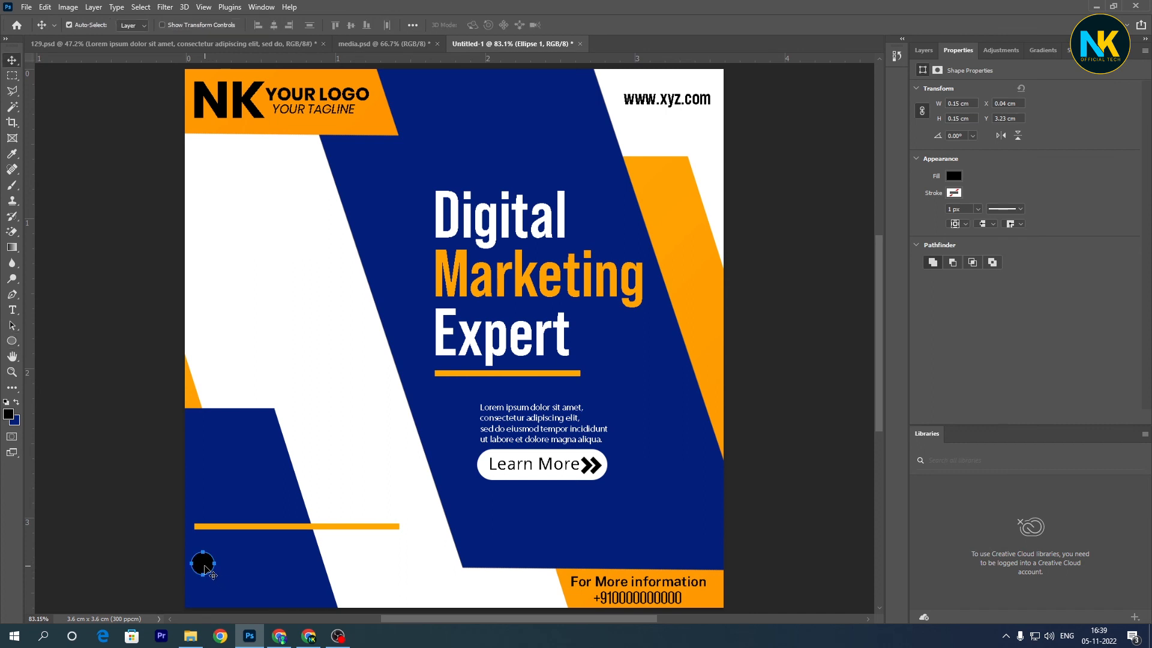
- Recolor the small circle with the orange sampled from the logo banner
left_click(954, 176)
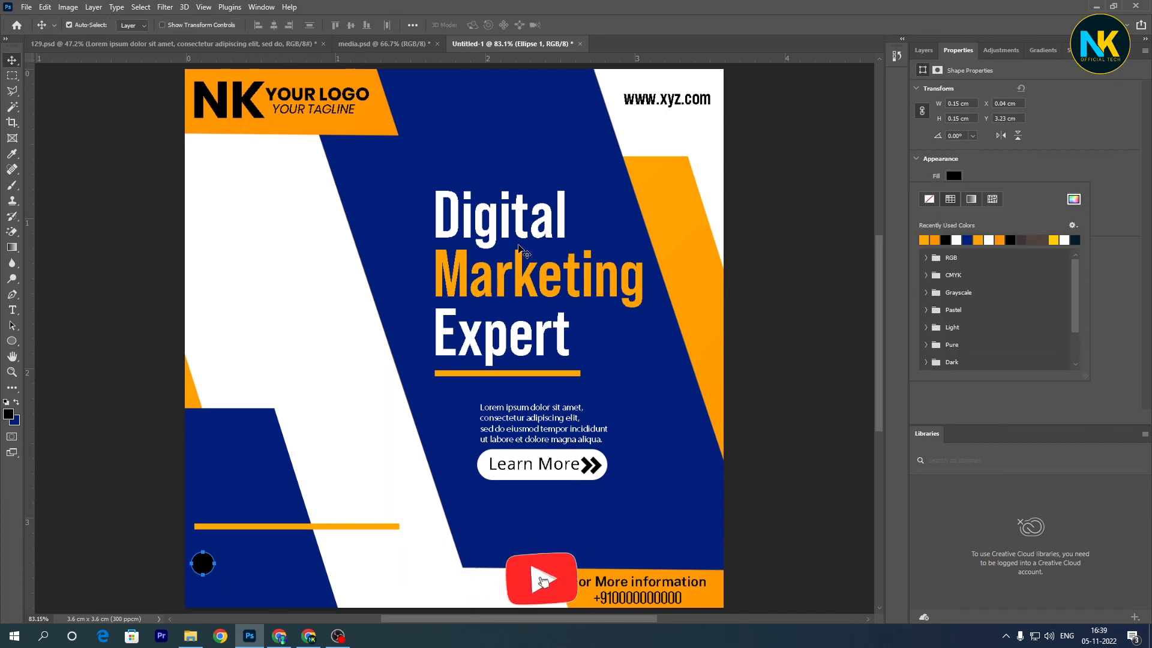
left_click(926, 53)
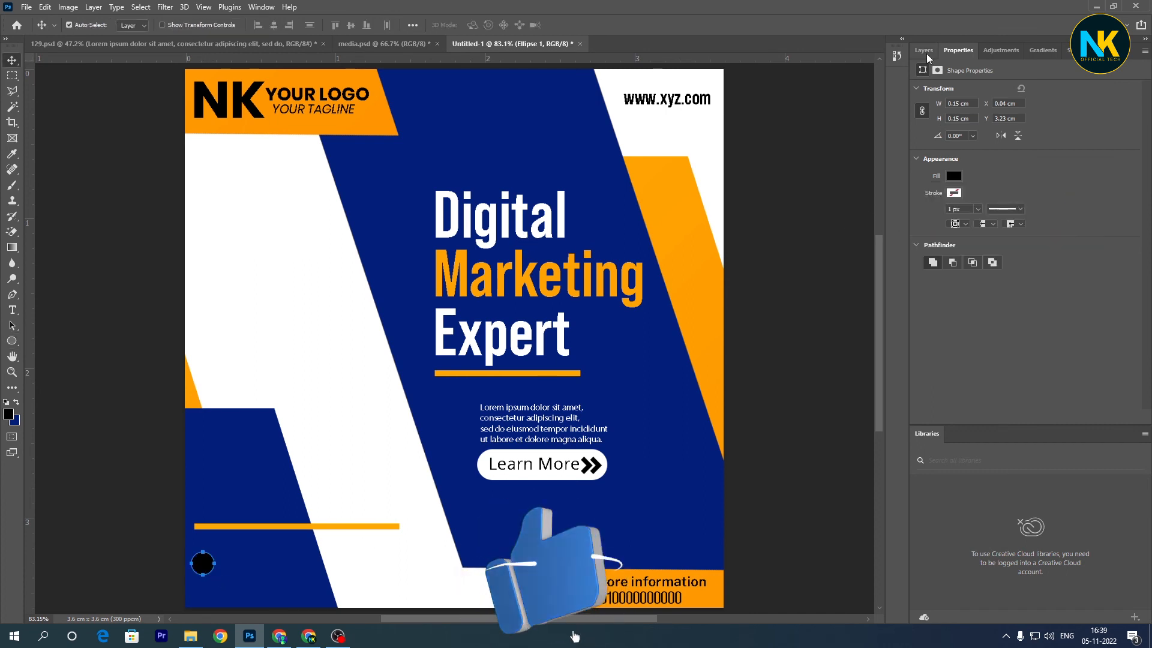
left_click(924, 50)
double_click(940, 128)
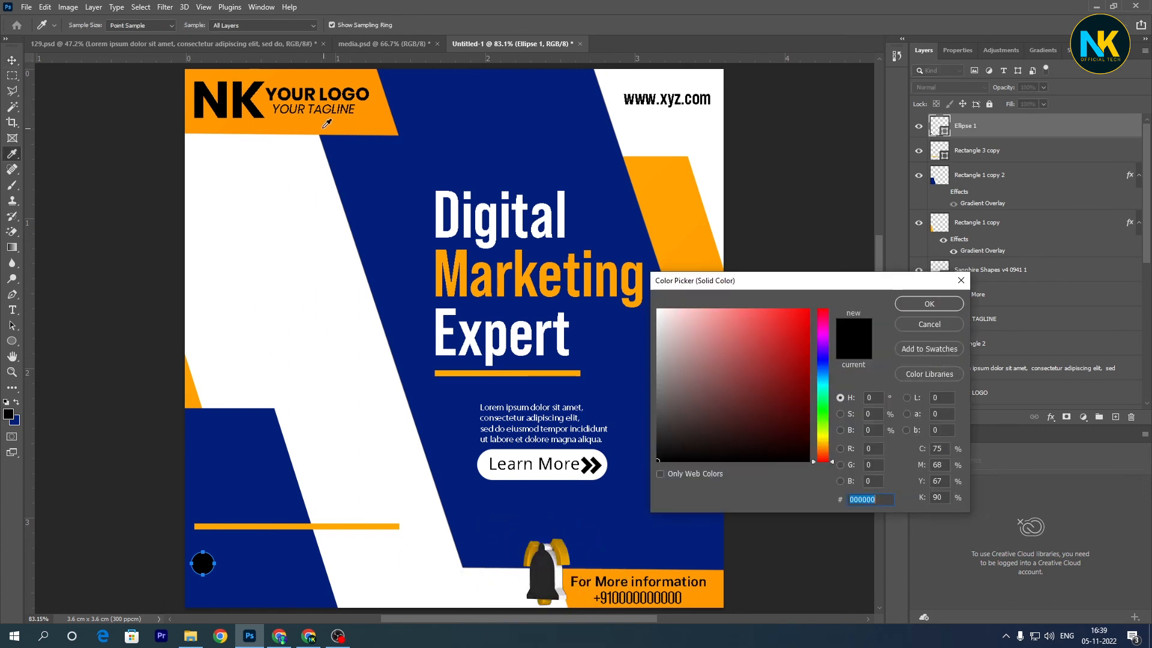
left_click(352, 123)
left_click(929, 304)
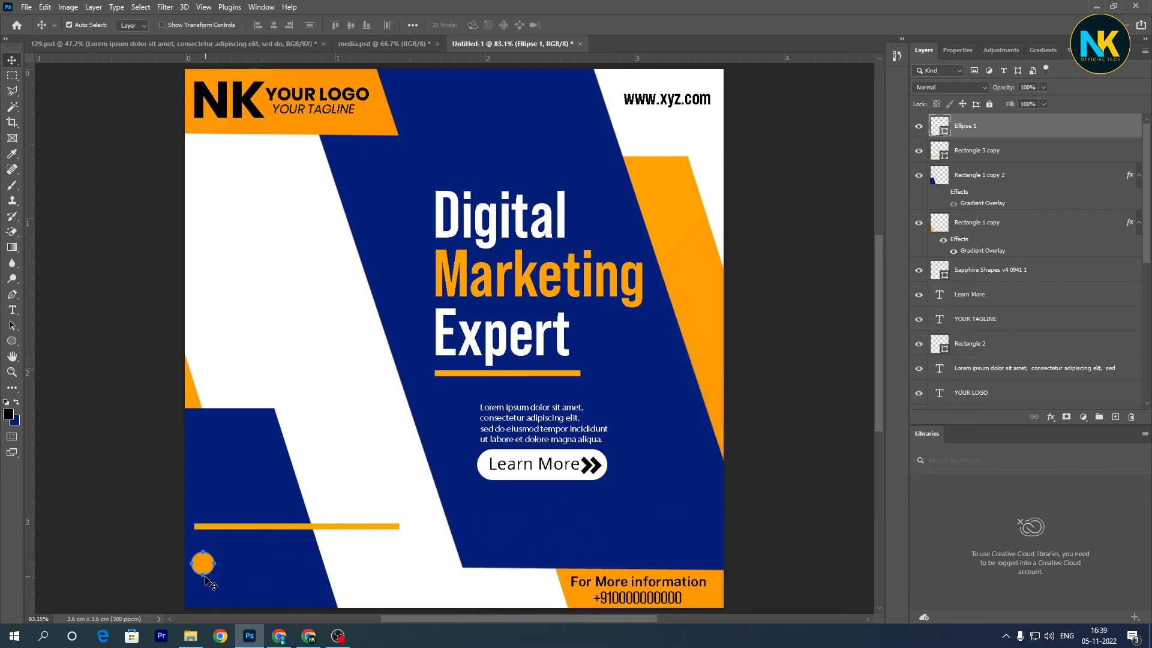
- Duplicate the orange circle twice to form a row of three and align their vertical centers
left_click_drag(202, 575, 260, 571)
left_click(230, 564, "shift")
left_click(202, 563, "shift")
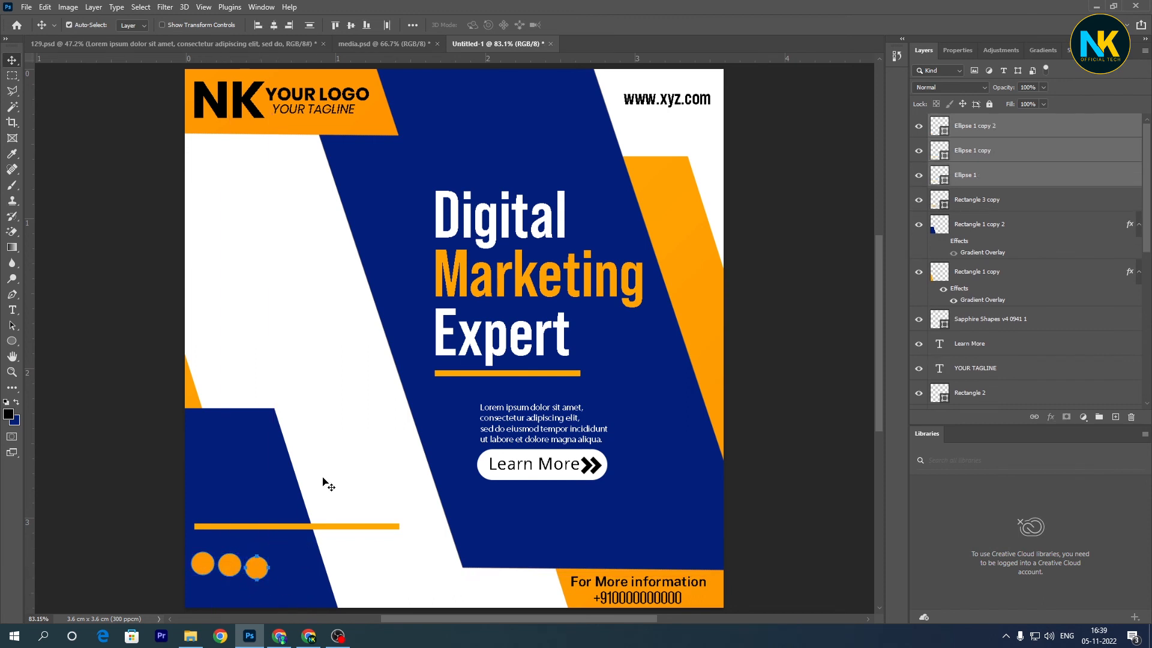
left_click(351, 25)
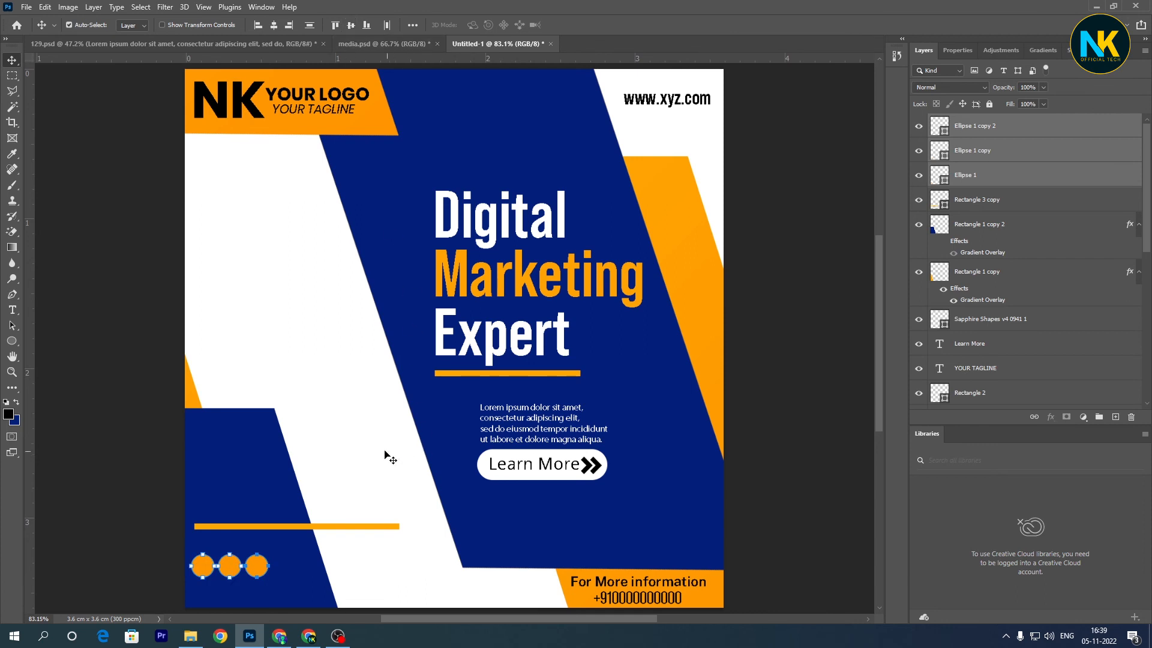
- Copy the Telegram, Facebook and Instagram icons from media.psd into the Untitled-1 design
left_click(372, 570)
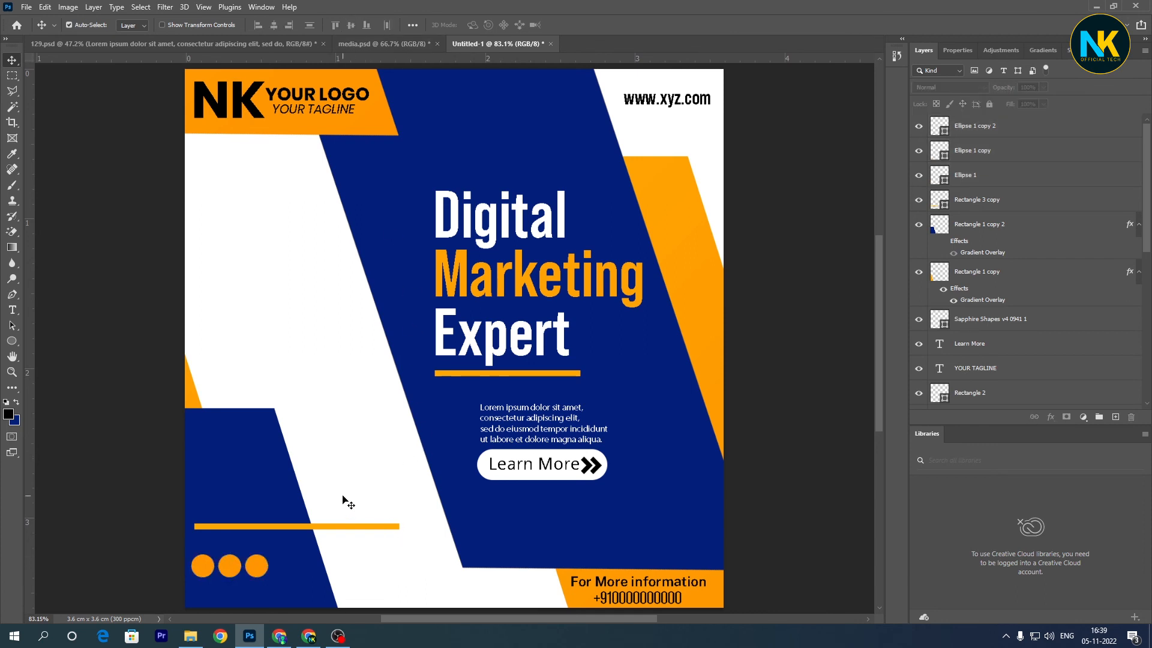
left_click(386, 42)
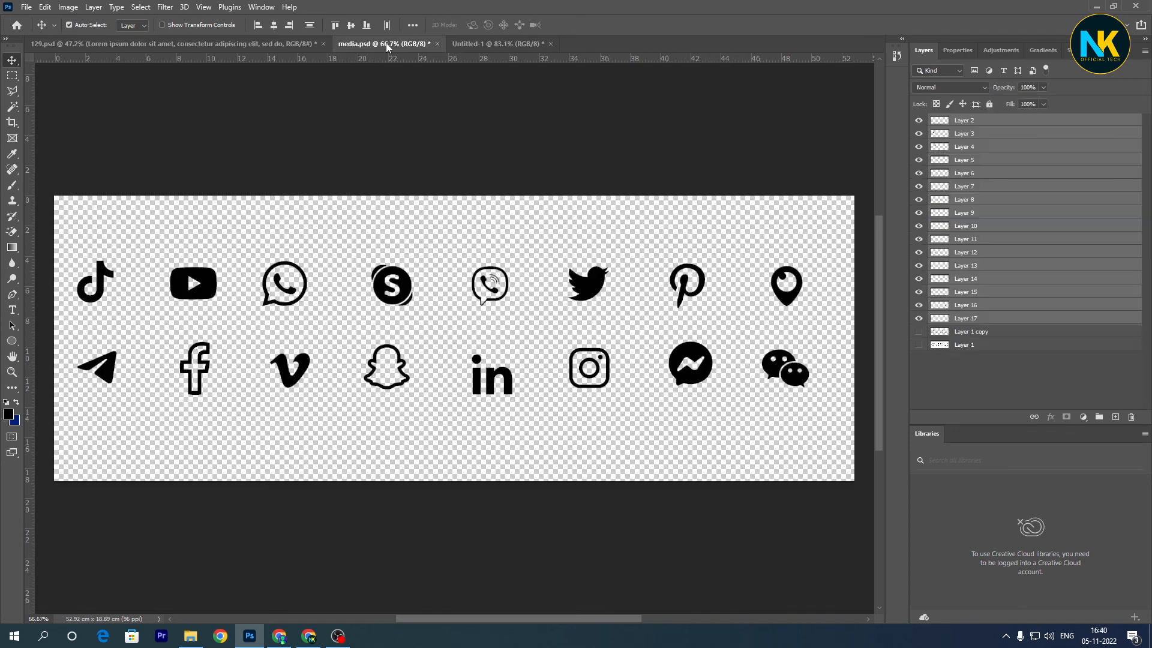
right_click(112, 373)
left_click(126, 375)
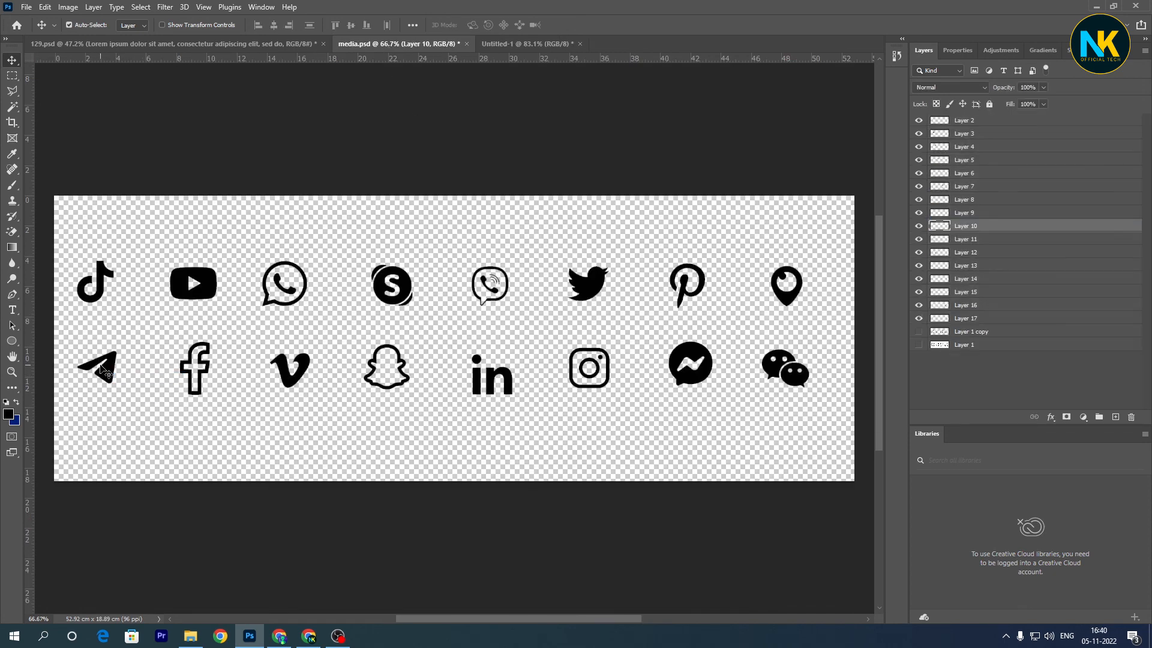
left_click(187, 375, "shift")
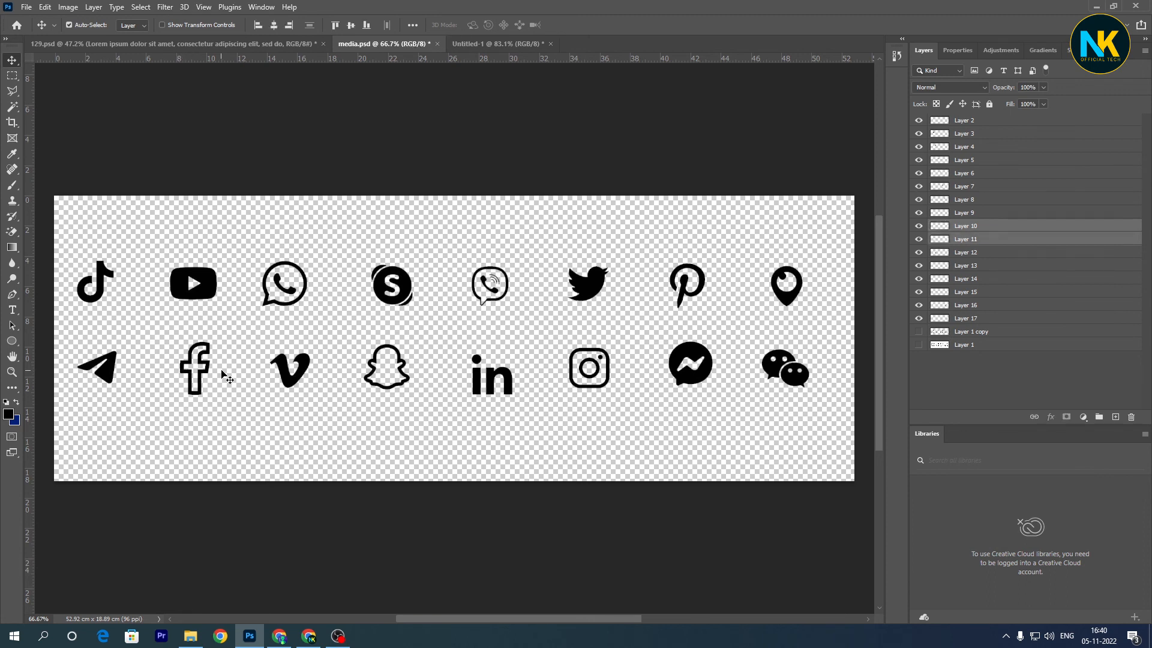
left_click(575, 389, "shift")
left_click_drag(576, 389, 447, 479)
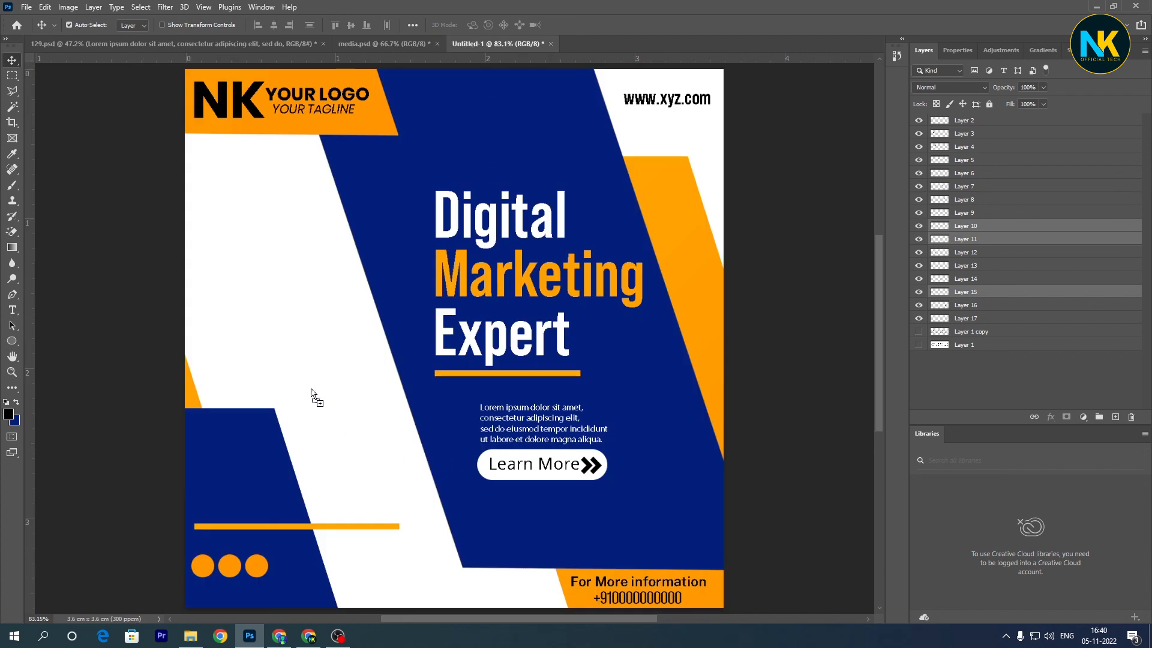
left_click_drag(311, 393, 307, 362)
- Scale the three copied icons down together and place them on the white area above the lower-left blue shape
key("ctrl+t")
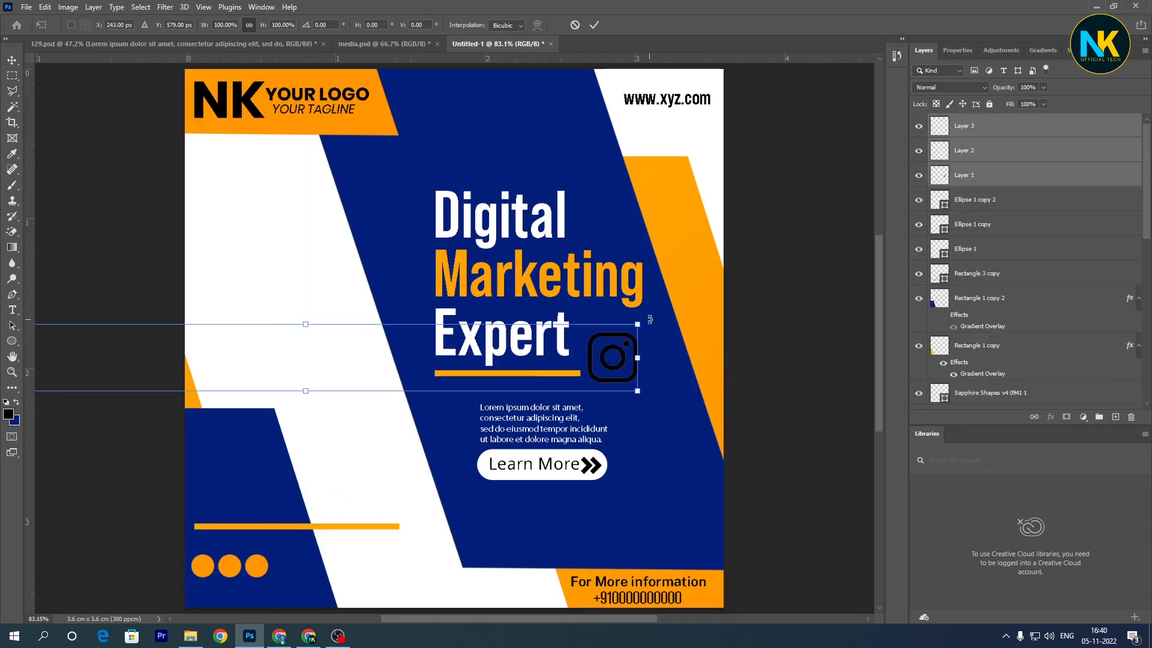
left_click_drag(641, 358, 407, 418)
left_click_drag(292, 408, 262, 367)
key("Return")
- Move the Telegram icon onto the first orange circle and enlarge it to about 129%
right_click(255, 375)
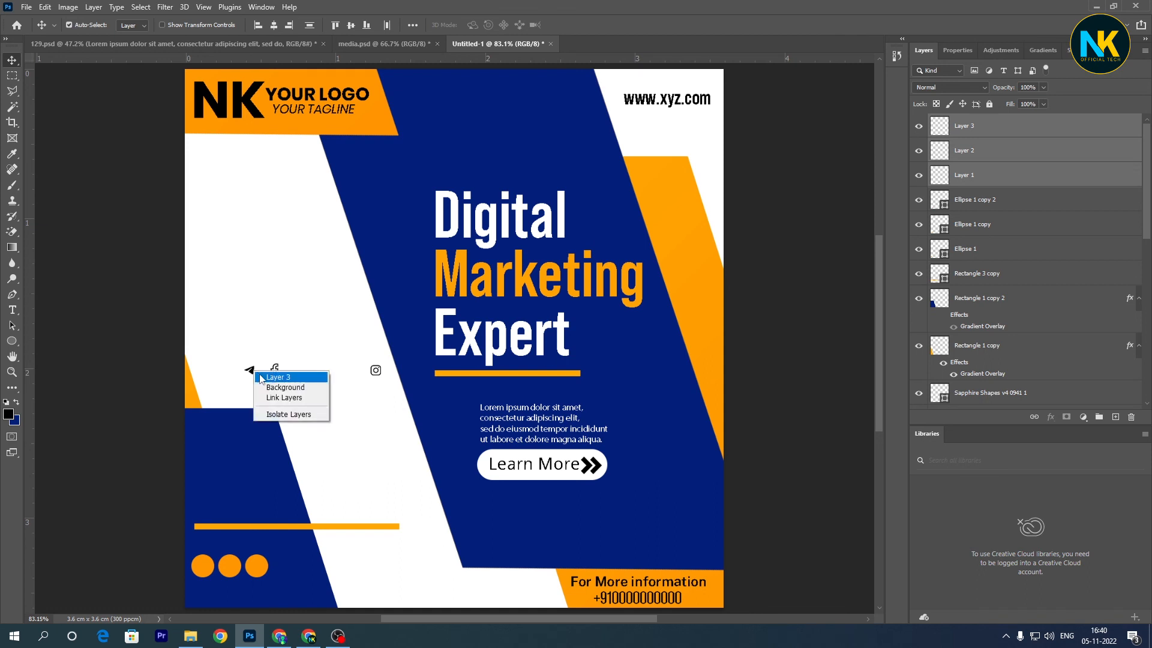
left_click(267, 376)
left_click_drag(253, 374, 205, 569)
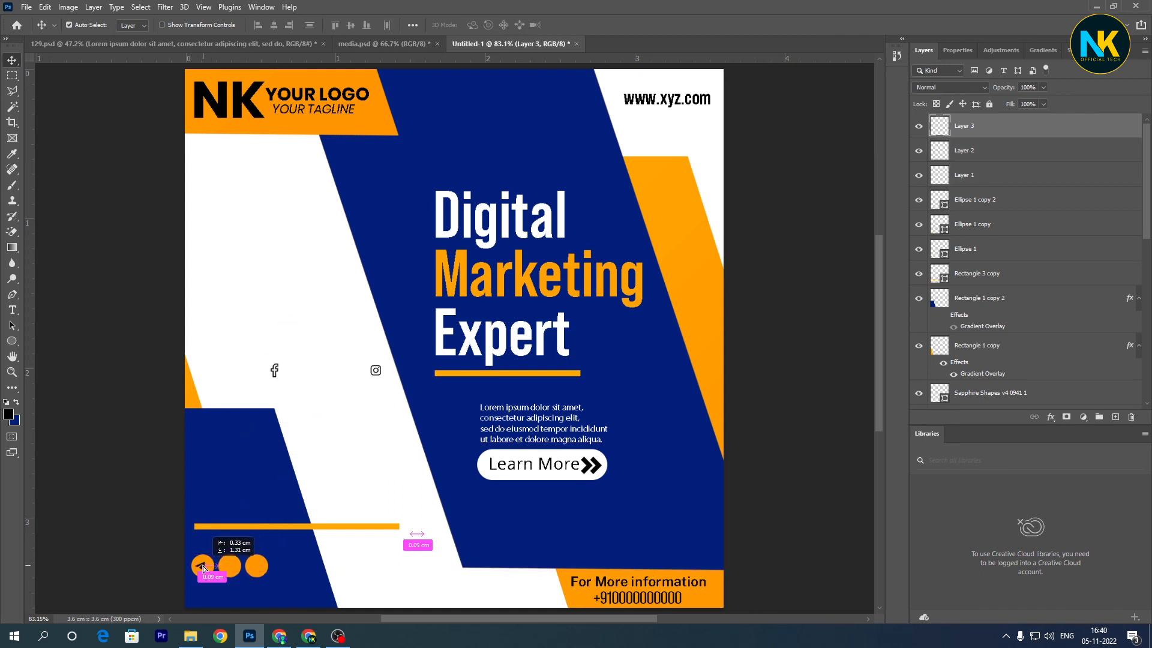
key("ctrl+plus")
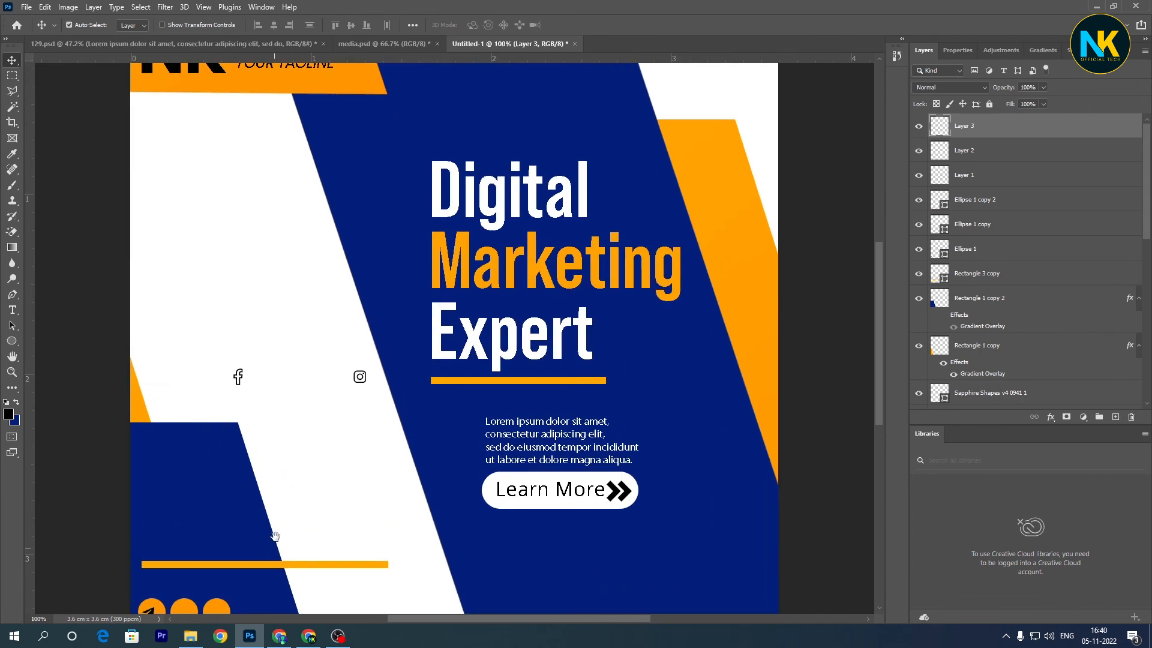
left_click_drag(274, 536, 379, 231)
left_click_drag(275, 480, 281, 482)
key("ctrl+t")
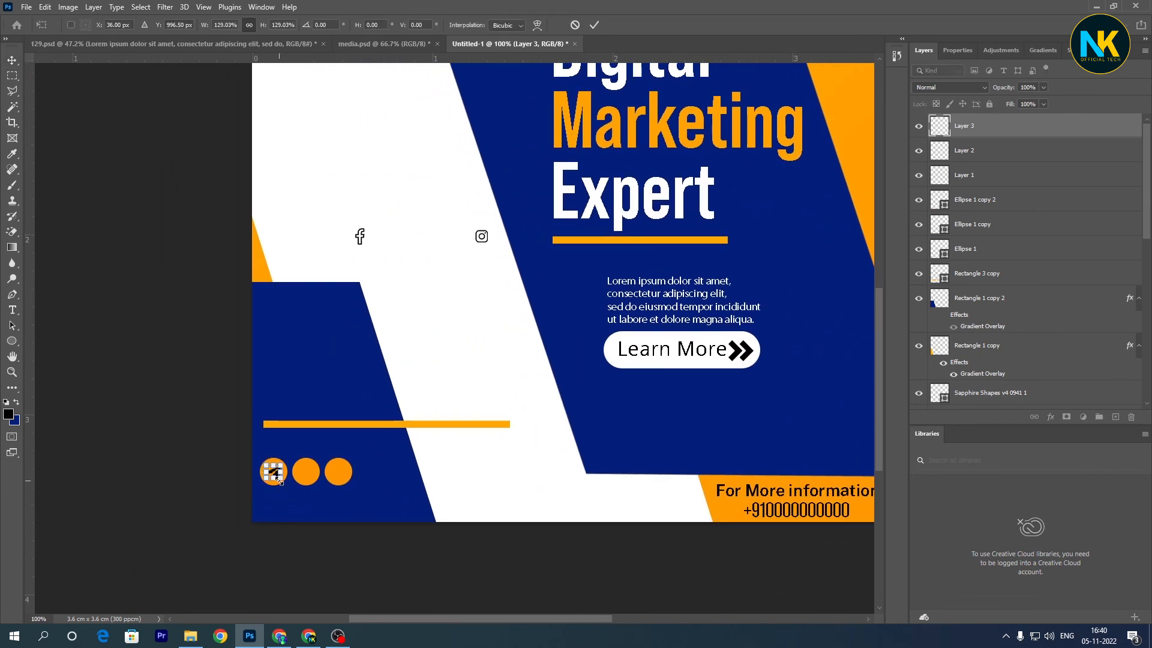
key("Return")
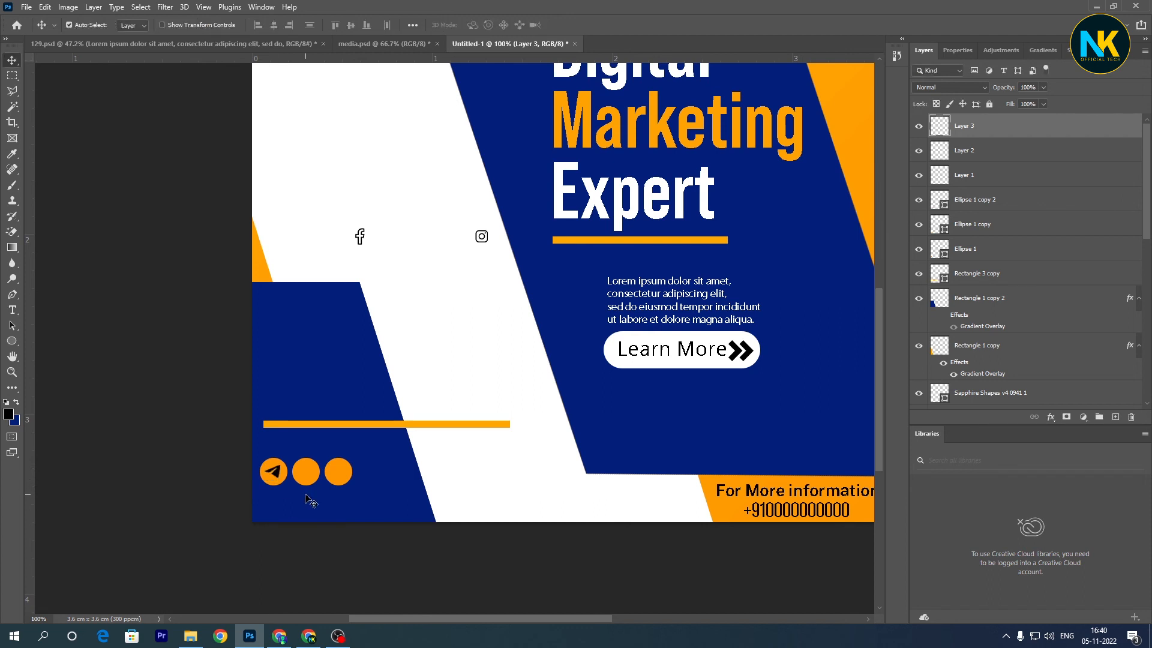
- Move the Facebook icon onto the middle orange circle
right_click(358, 236)
right_click(358, 234)
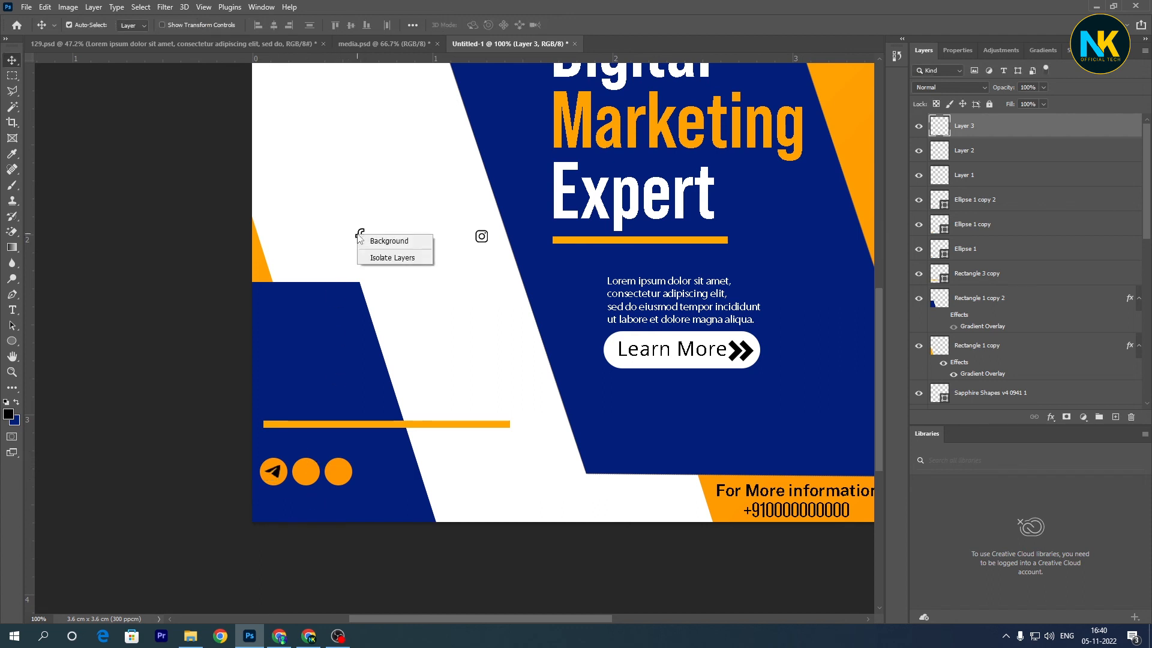
right_click(358, 232)
right_click(358, 231)
right_click(360, 236)
right_click(360, 237)
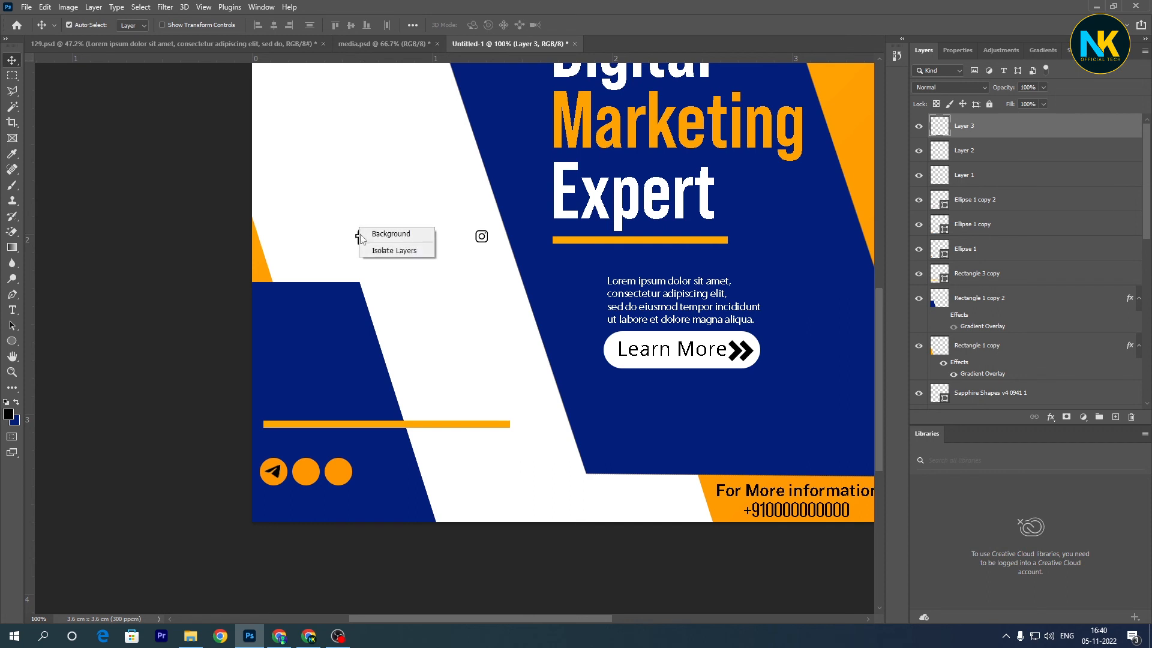
left_click(360, 239)
left_click_drag(360, 239, 302, 477)
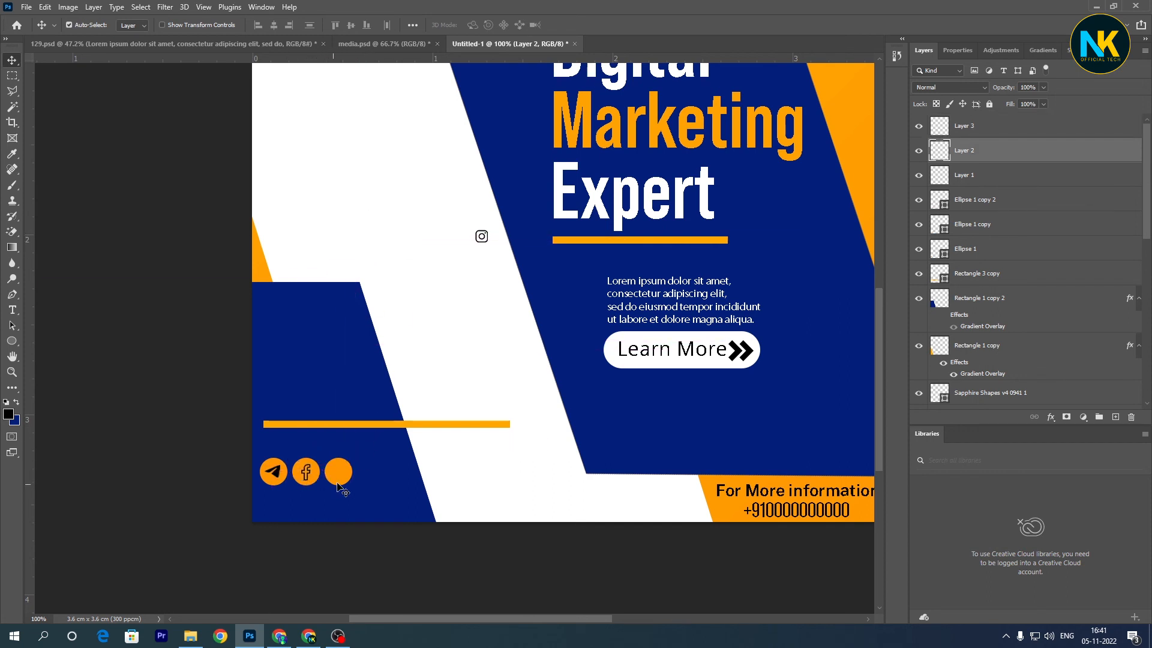
- Move the Instagram icon onto the third orange circle
right_click(484, 234)
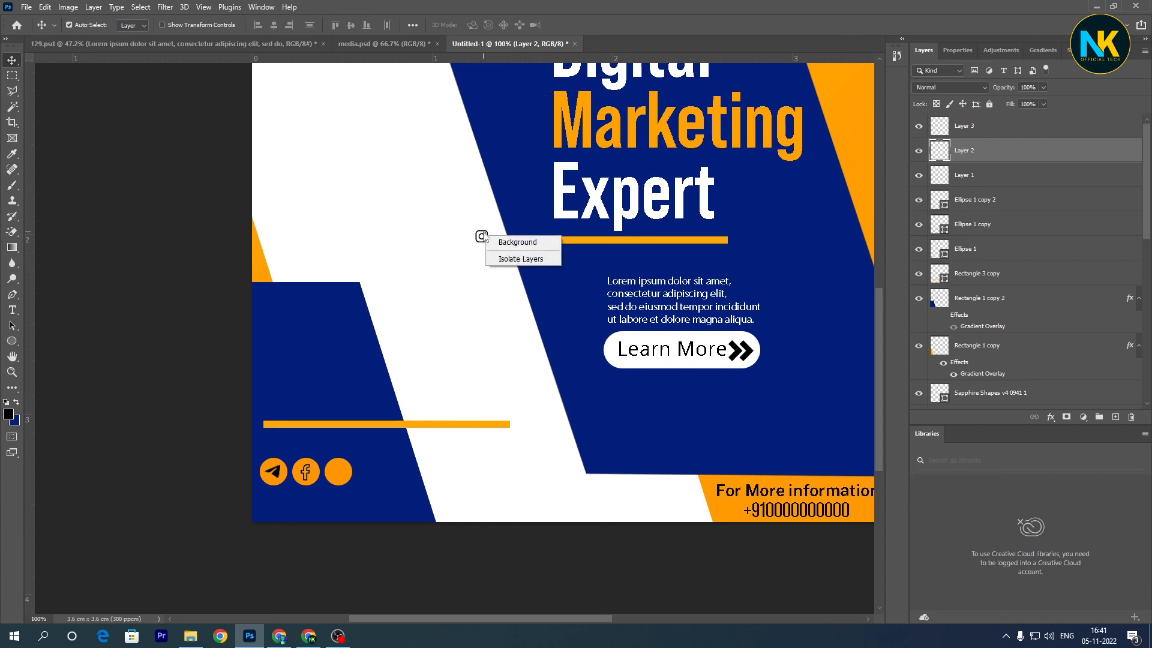
left_click(481, 233)
left_click_drag(481, 241, 340, 478)
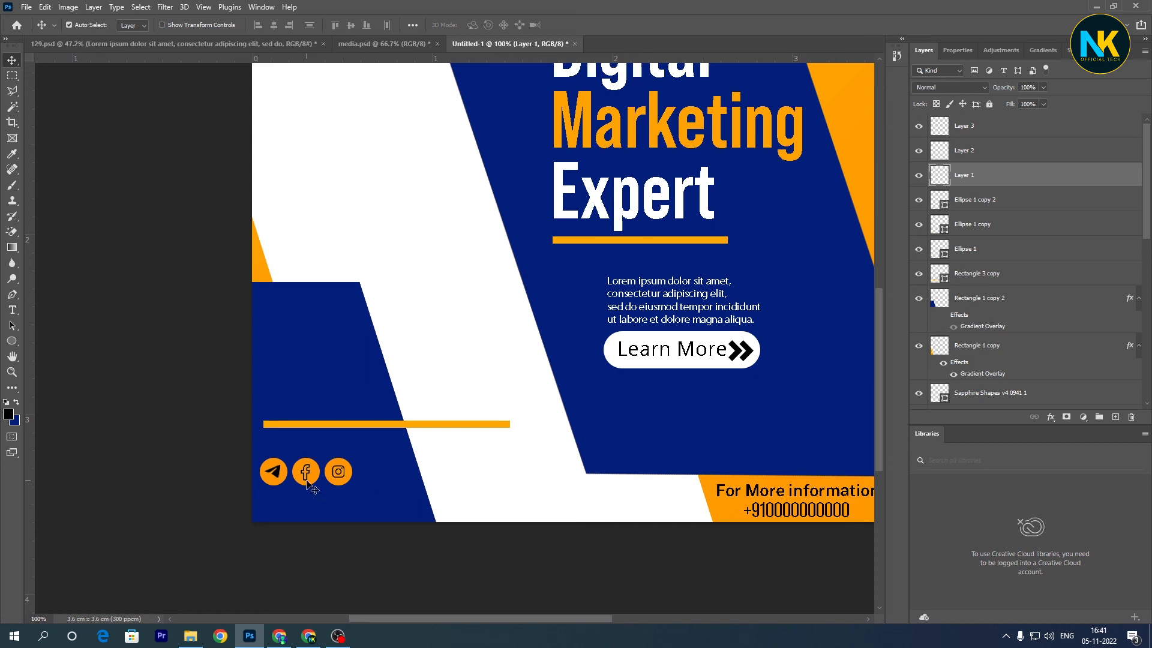
left_click(276, 477)
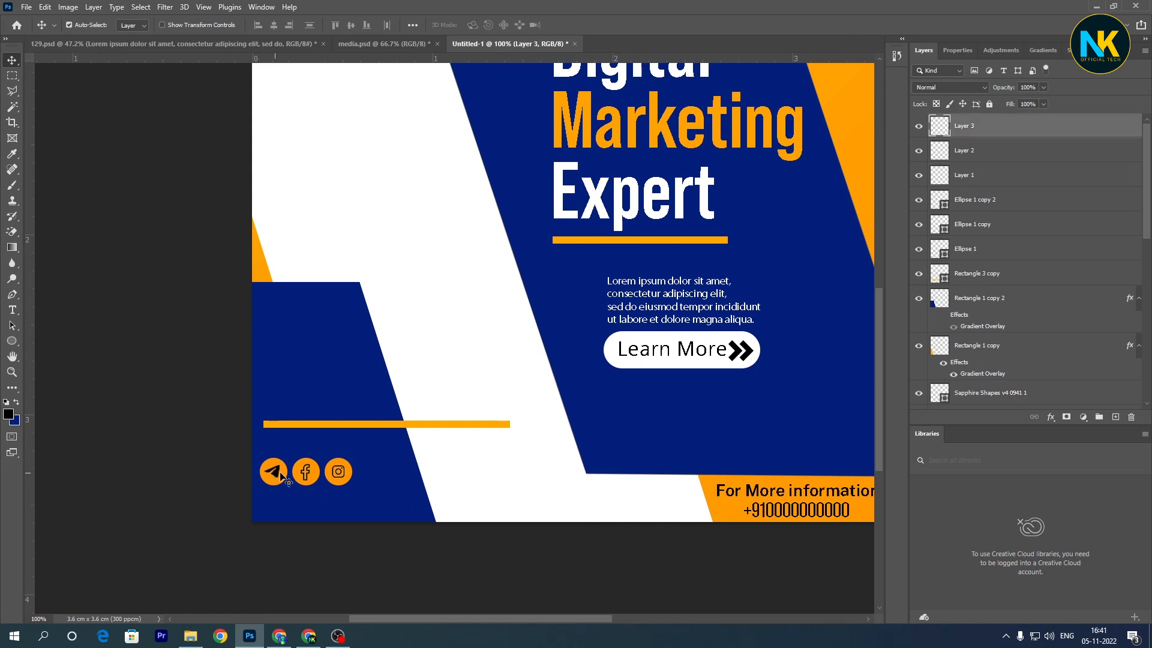
left_click(346, 473)
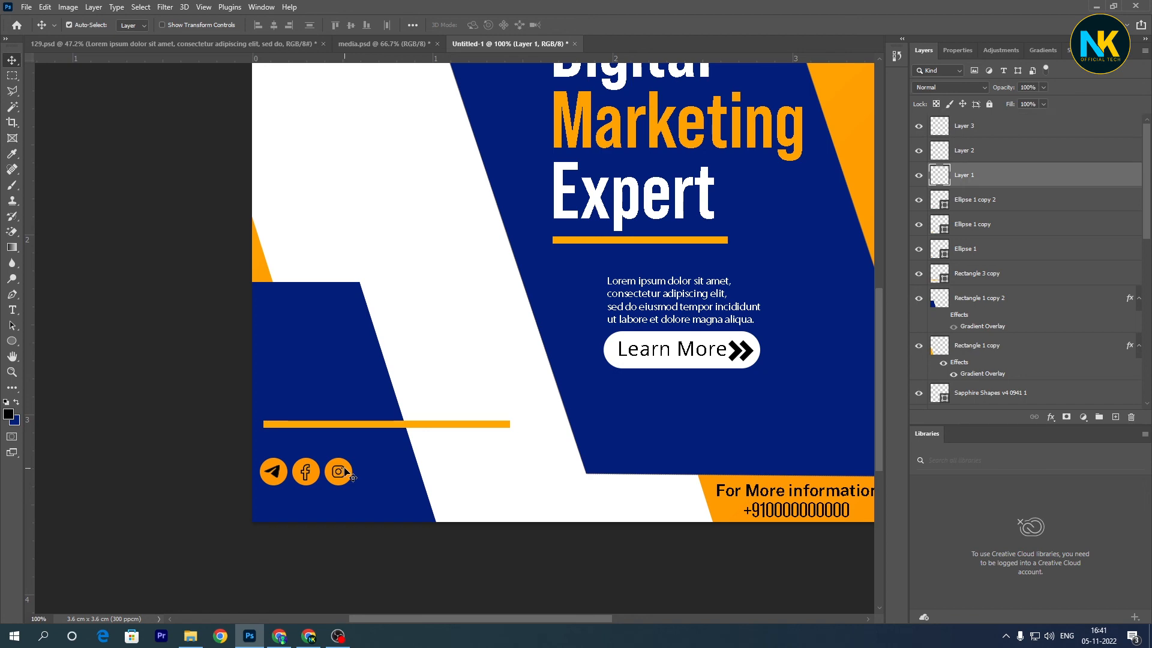
left_click_drag(346, 473, 447, 468)
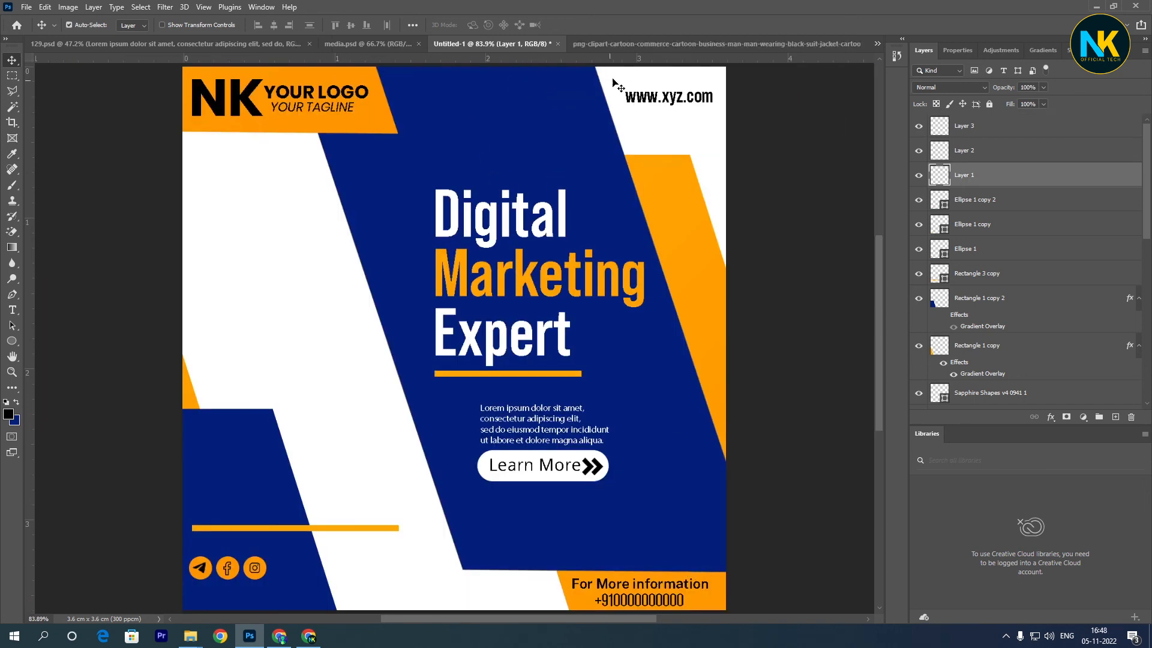
- Copy the cartoon businessman from the png-clipart document into the design and scale him down to fit the white area beside the heading
left_click(668, 42)
left_click_drag(471, 313, 293, 450)
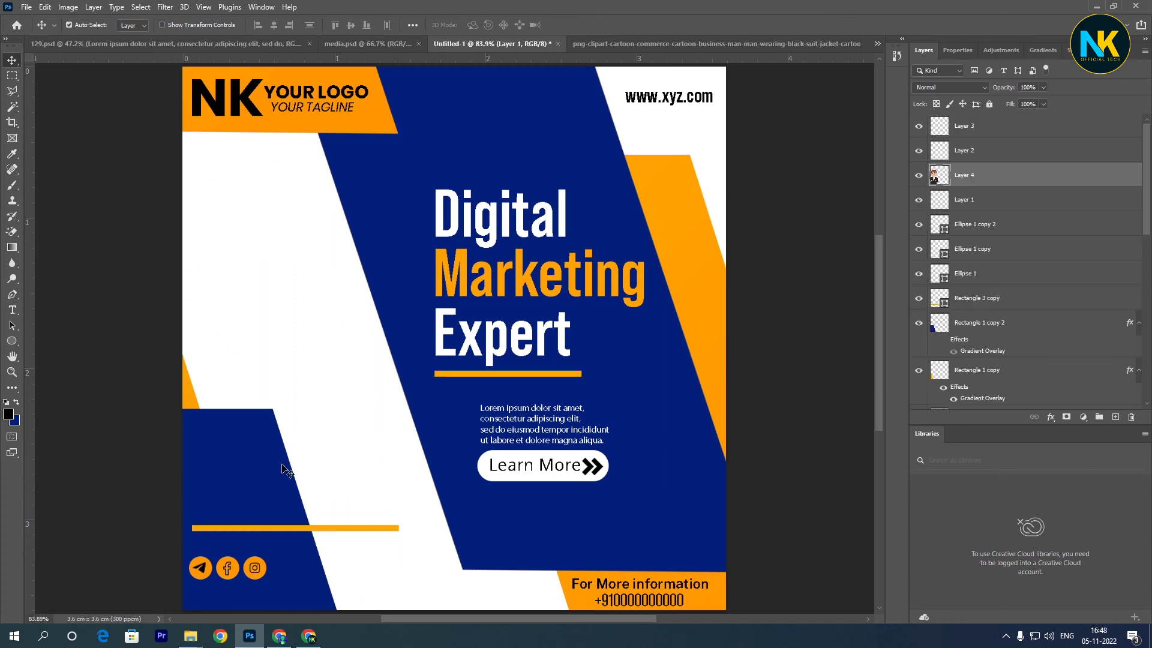
key("ctrl+t")
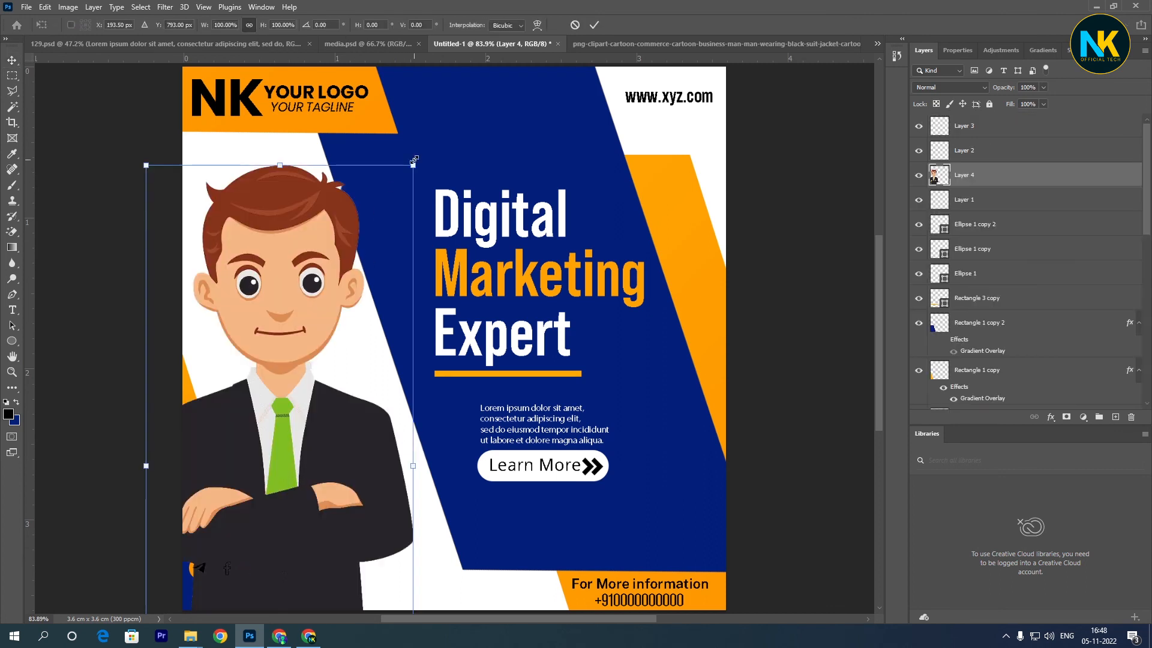
left_click_drag(414, 160, 330, 313)
mouse_move(314, 360)
left_mouse_down()
mouse_move(359, 177)
mouse_move(312, 366)
left_mouse_up()
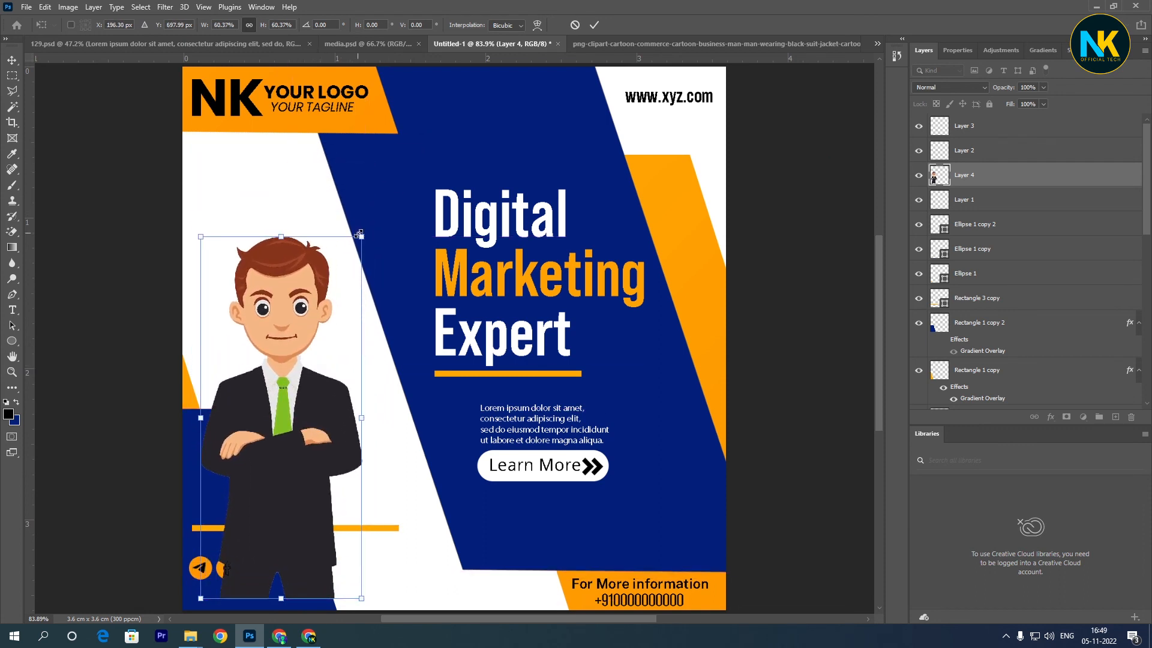
left_click_drag(360, 237, 405, 201)
left_click_drag(354, 317, 352, 321)
key("Return")
- Bring the businessman to the front of the layer stack and nudge him slightly up and left
key("ctrl+shift+bracketright")
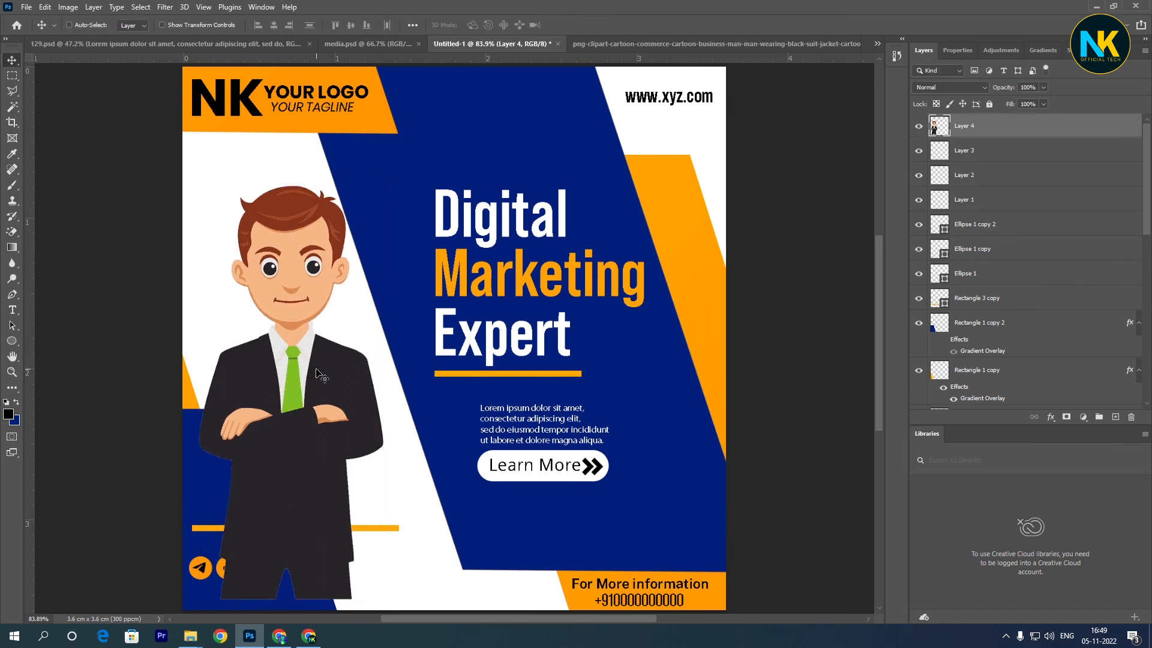
left_click_drag(292, 417, 288, 412)
key("Up")
key("Up")
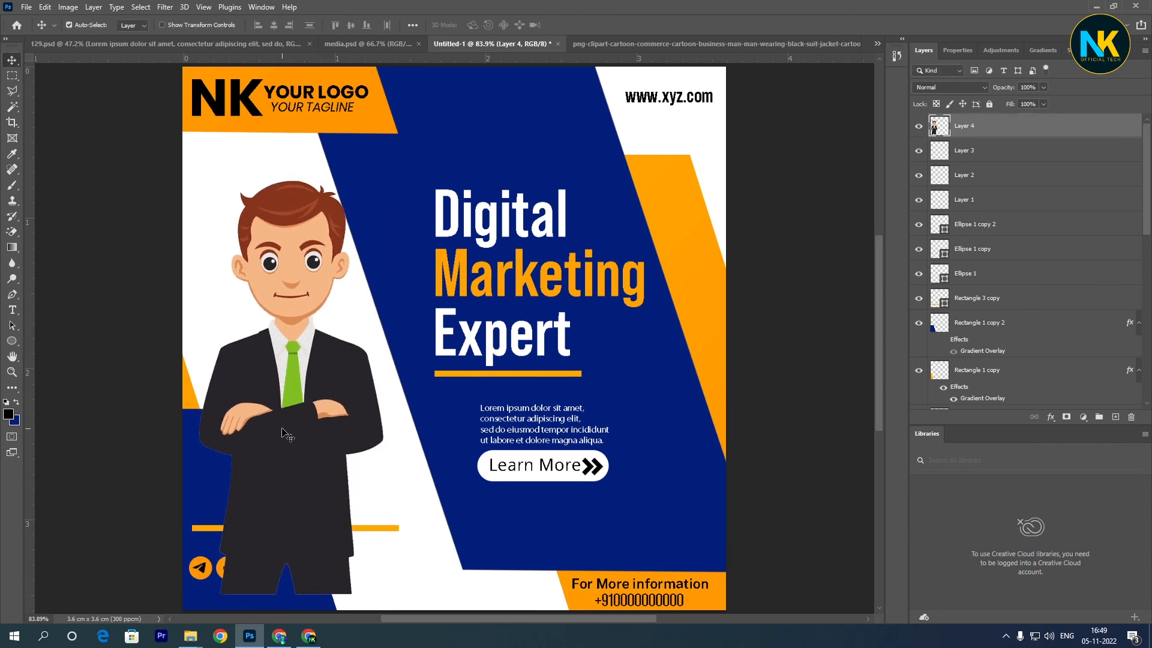
key("Left")
key("Left")
key("Left")
key("Left")
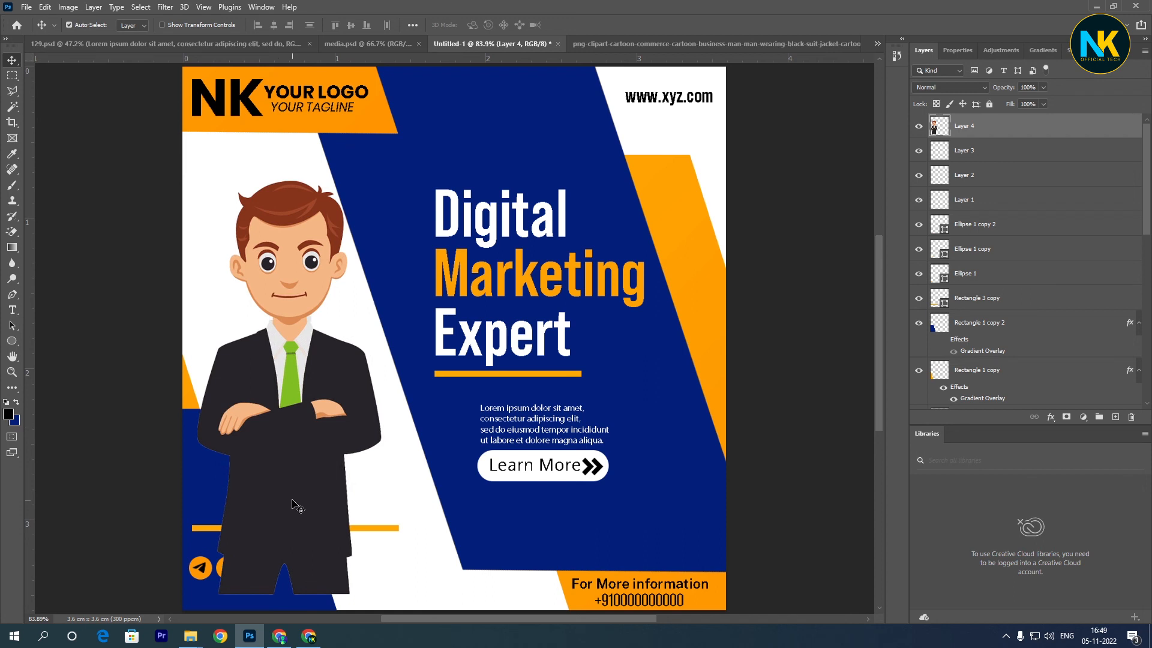
- Bring the lower-left orange line in front of the businessman
left_click(376, 529)
key("ctrl+bracketright")
key("ctrl+bracketright")
key("ctrl+bracketright")
key("ctrl+bracketright")
key("ctrl+bracketright")
key("ctrl+bracketright")
key("ctrl+bracketright")
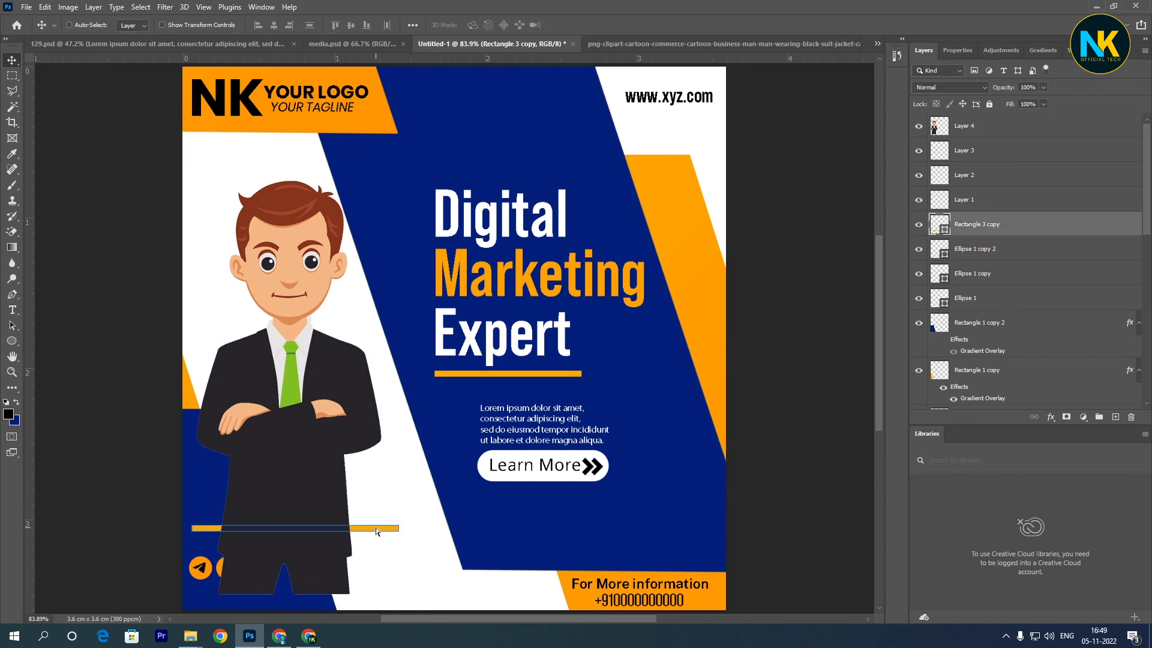
- Delete the part of the businessman below the orange line using a rectangular selection, and clear the selection
left_click(298, 503, "ctrl")
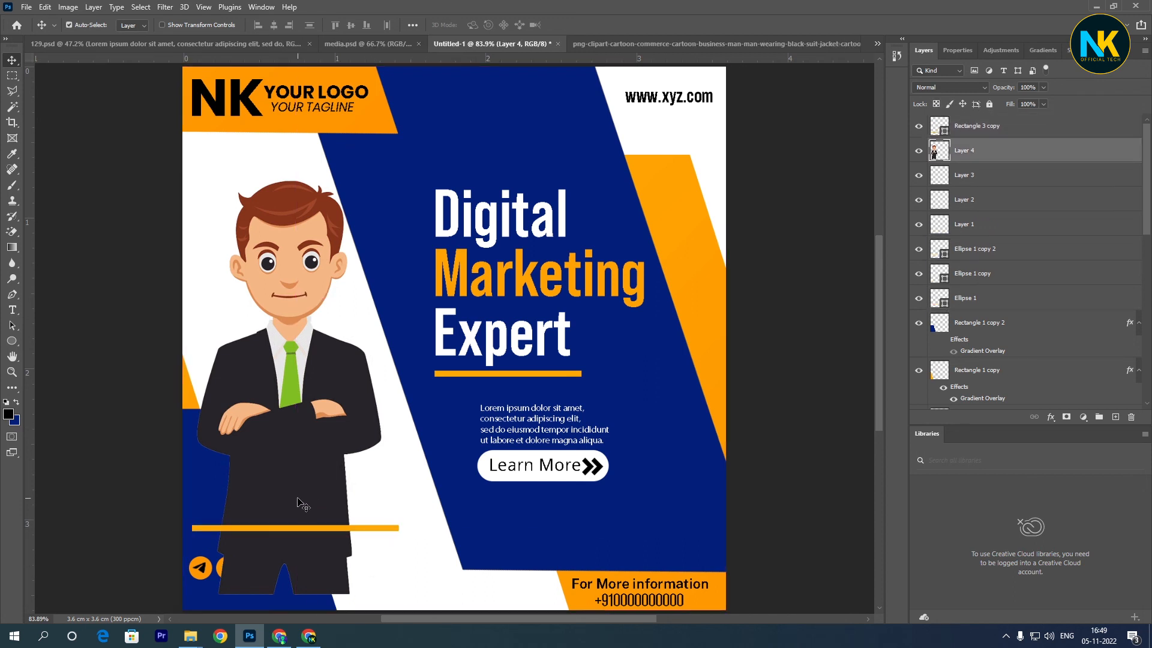
key("m")
left_click_drag(206, 527, 385, 610)
key("Delete")
key("ctrl+d")
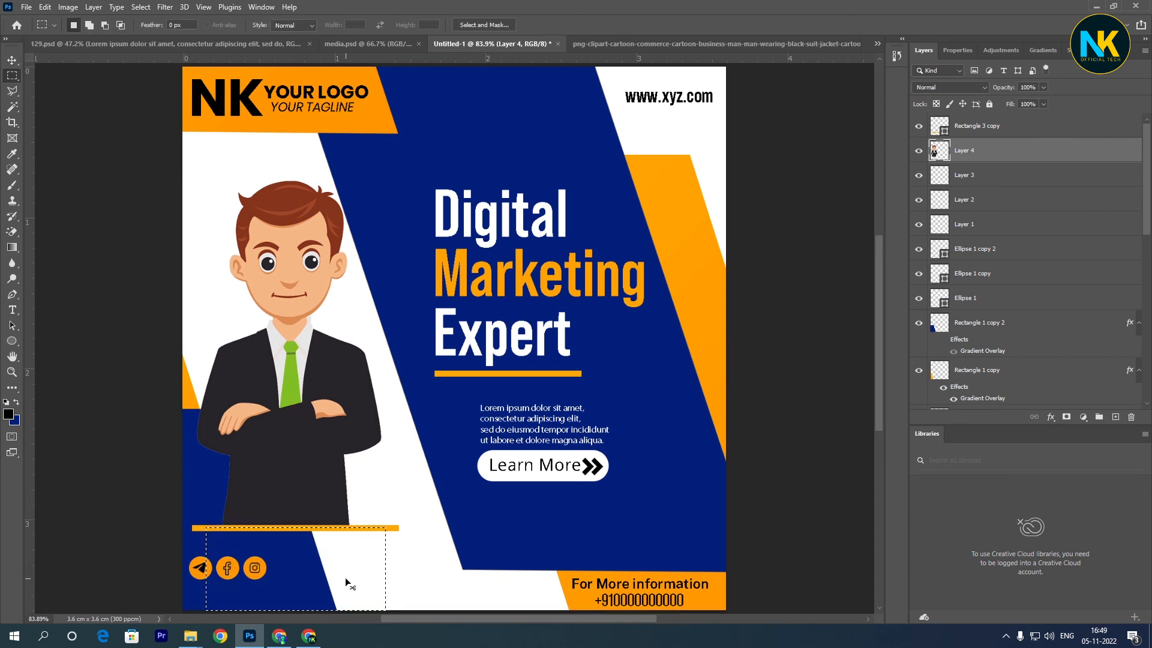
key("ctrl+minus")
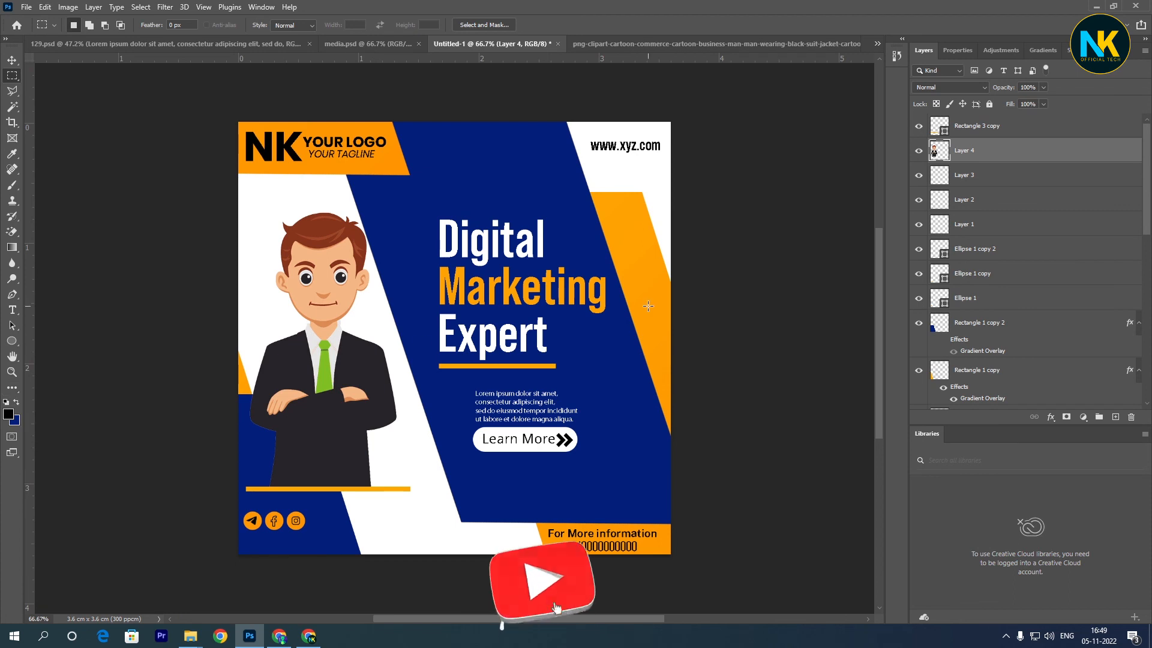